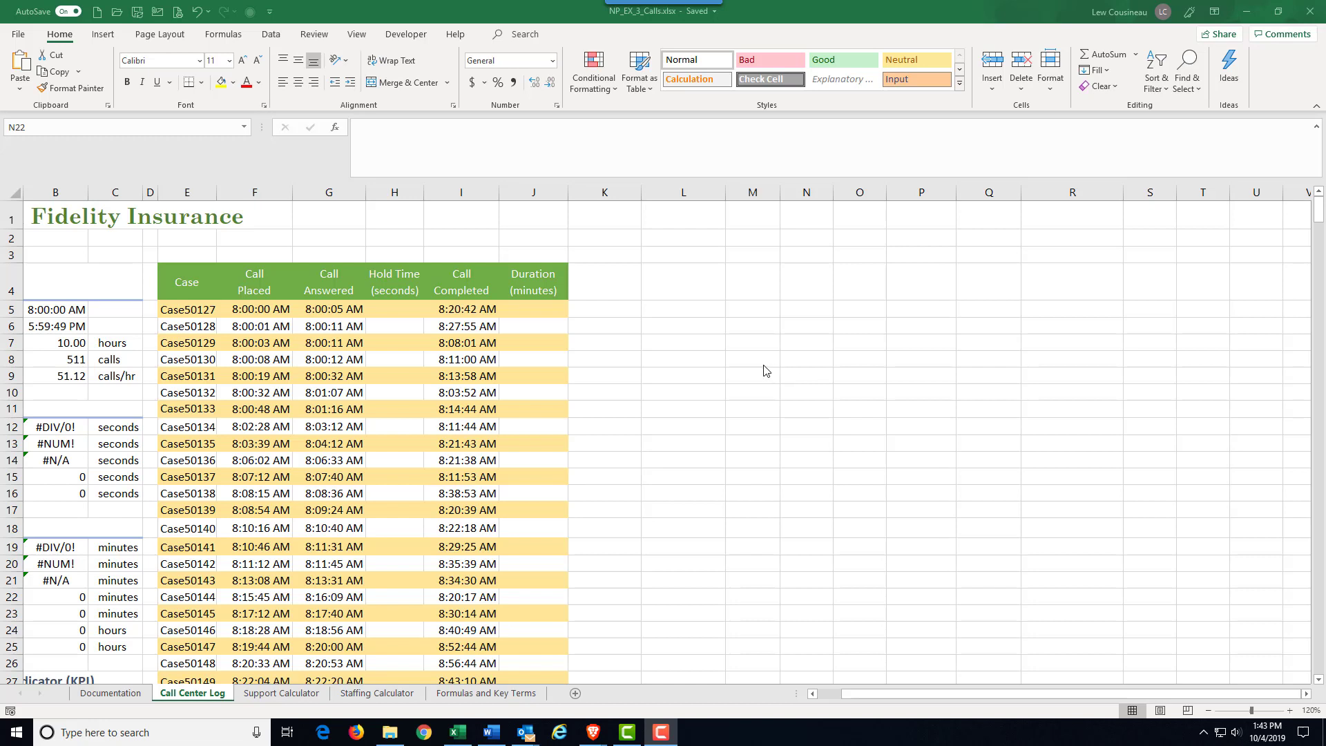
# Enter 1 in cell O2 and 2 in cell O3.
pyautogui.click(849, 234)
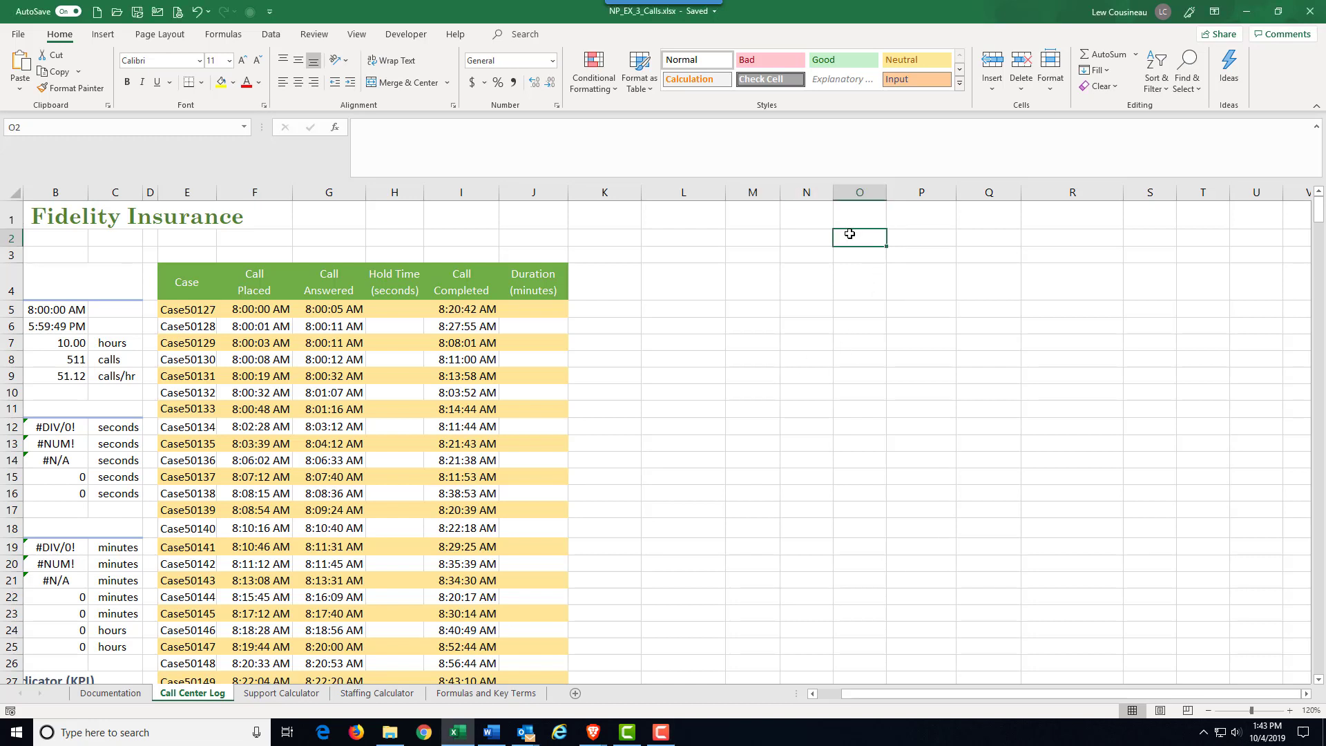
pyautogui.write('1')
pyautogui.press('Return')
pyautogui.write('2')
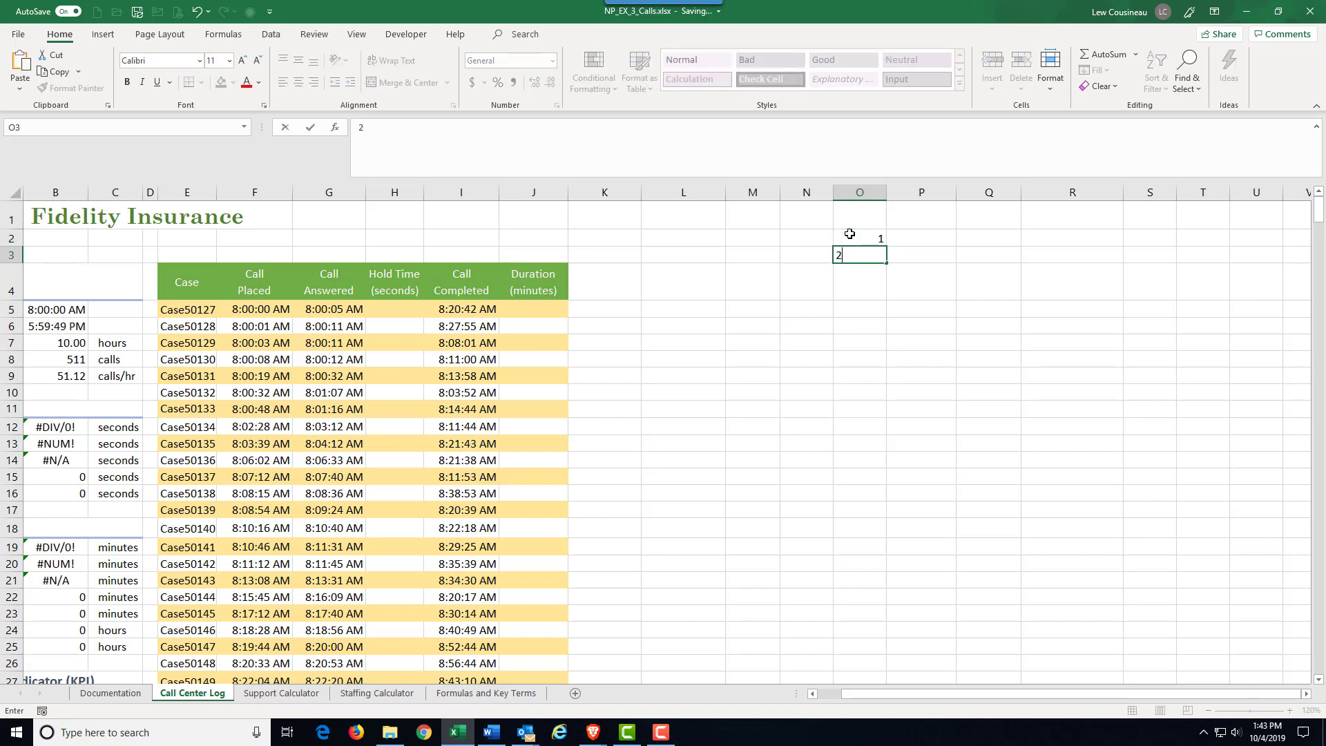
pyautogui.click(841, 346)
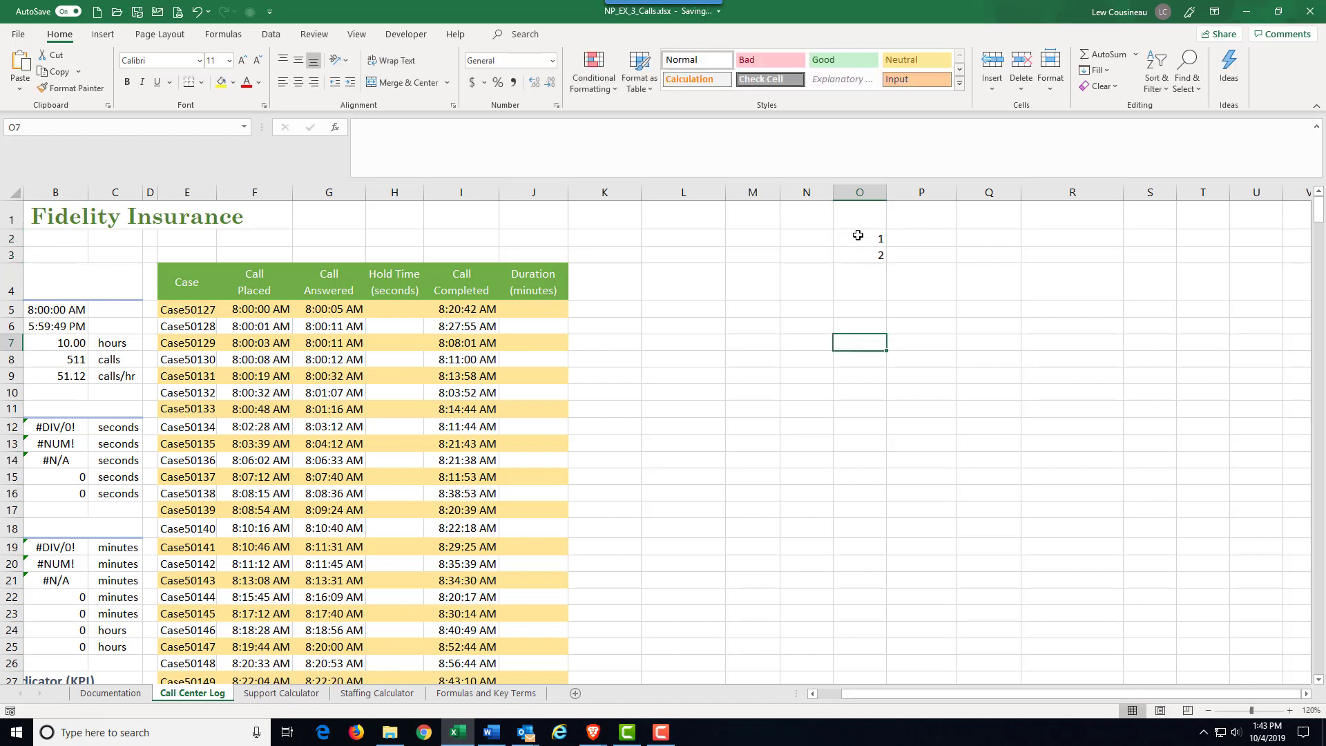
# Format O2:O3 as short dates to reveal the matching calendar dates, and clear both cells.
pyautogui.click(854, 246)
pyautogui.moveTo(854, 246); pyautogui.dragTo(853, 257)
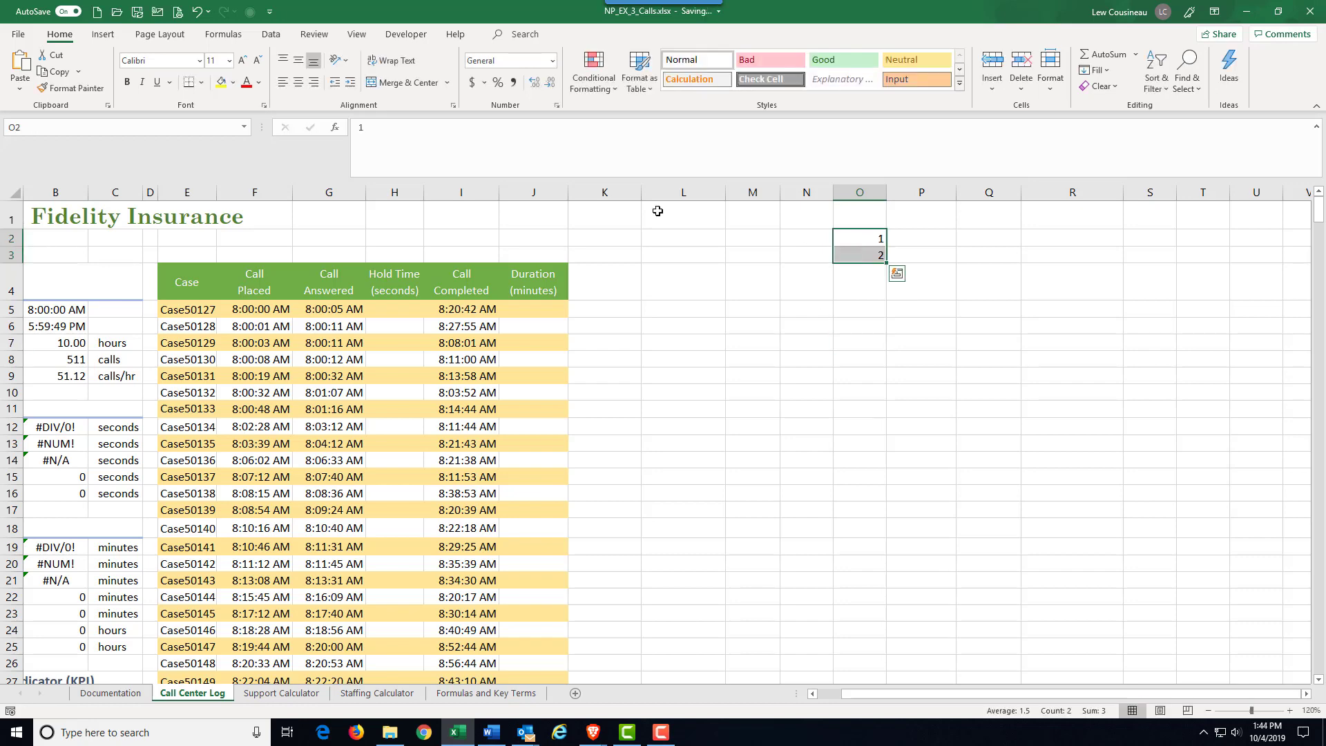
pyautogui.click(552, 61)
pyautogui.click(536, 219)
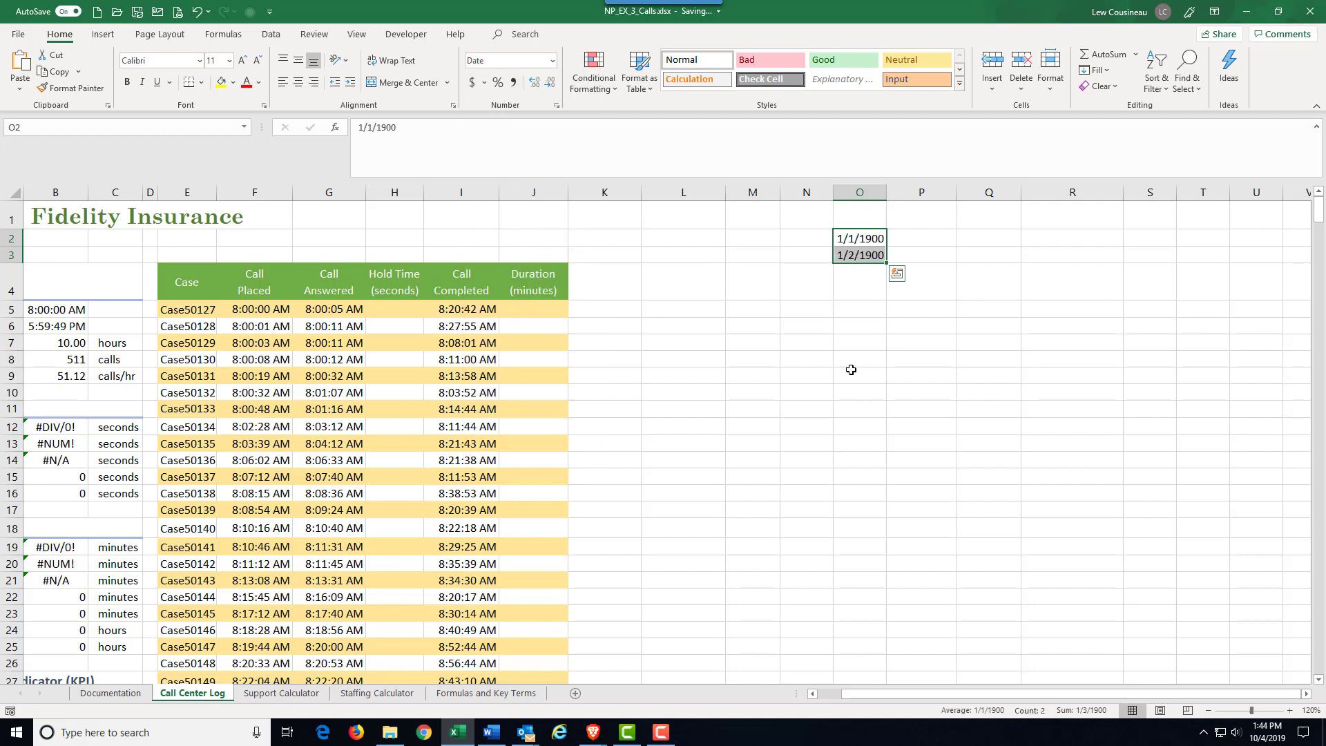
pyautogui.press('Delete')
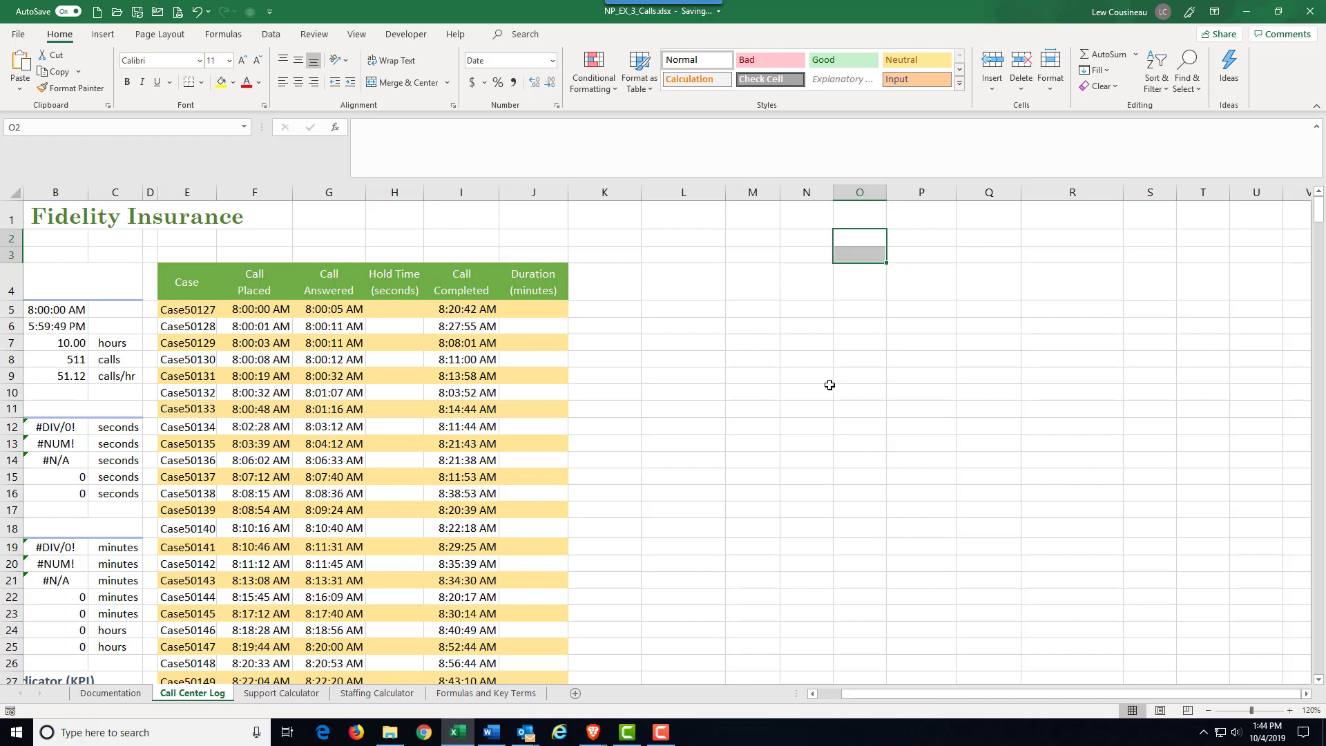
# Fill M5:M13 with a series from 0 to 2 in increments of 0.25, shown with three decimals.
pyautogui.click(743, 305)
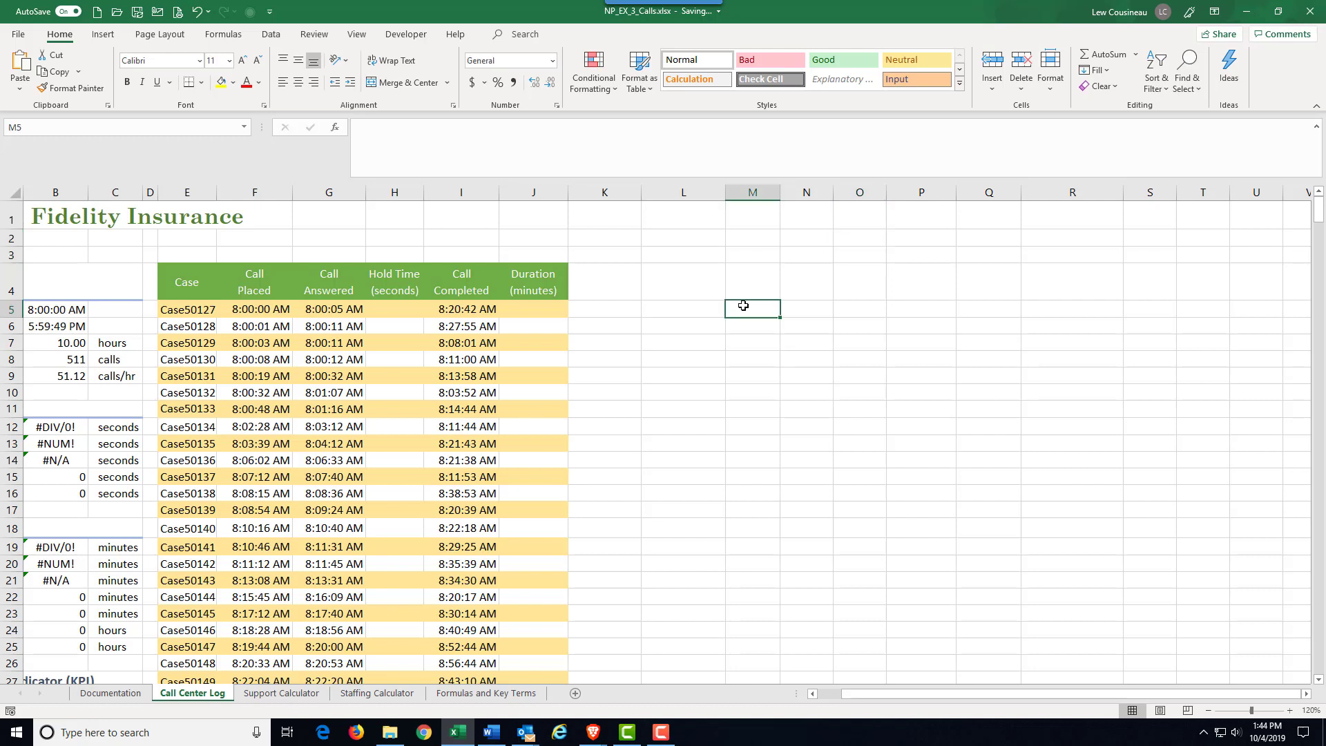
pyautogui.write('0')
pyautogui.press('Return')
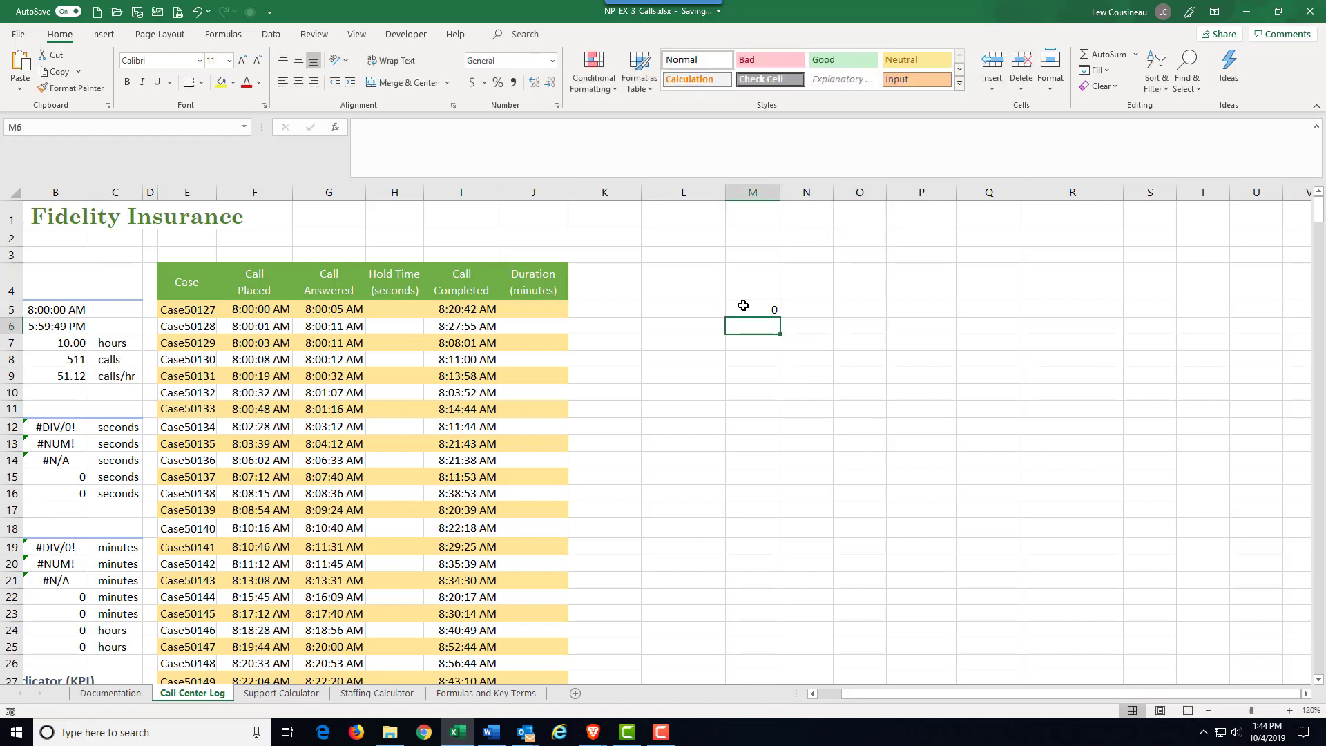
pyautogui.write('.25')
pyautogui.press('Return')
pyautogui.moveTo(751, 314); pyautogui.dragTo(785, 445)
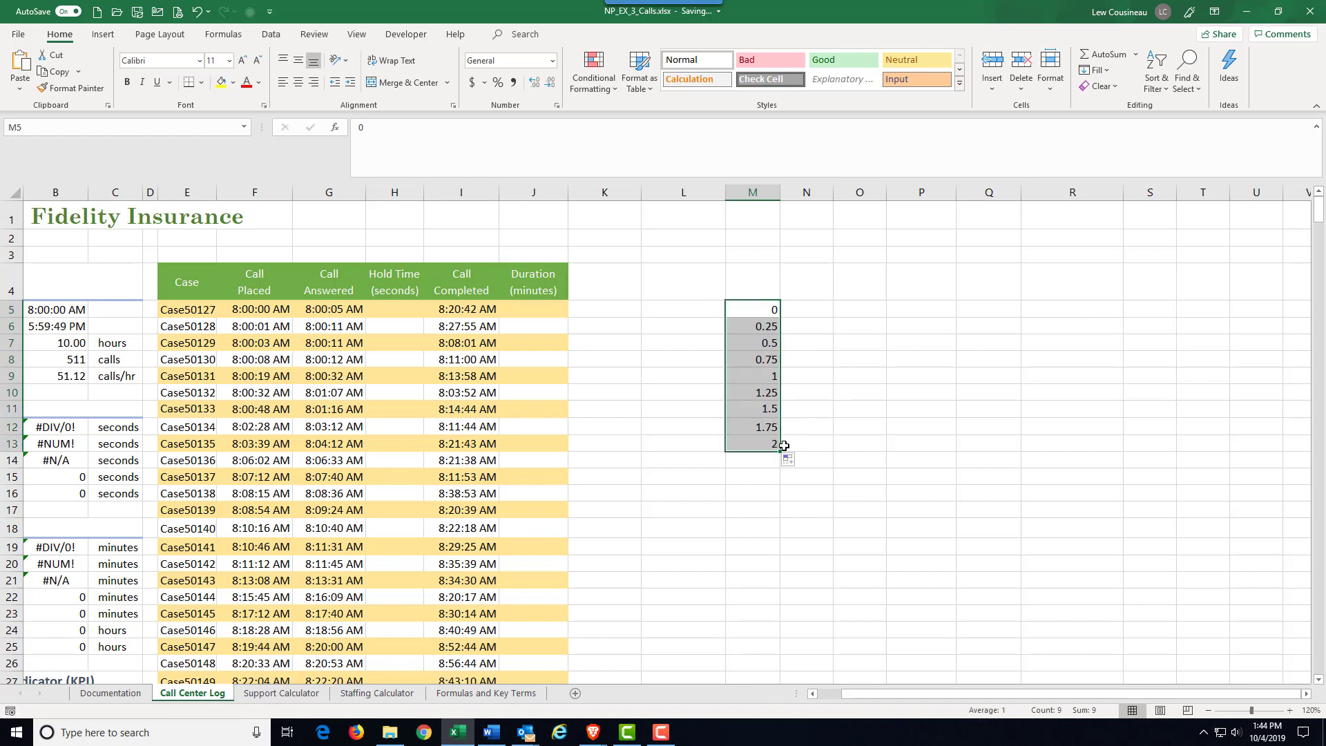
pyautogui.click(536, 85)
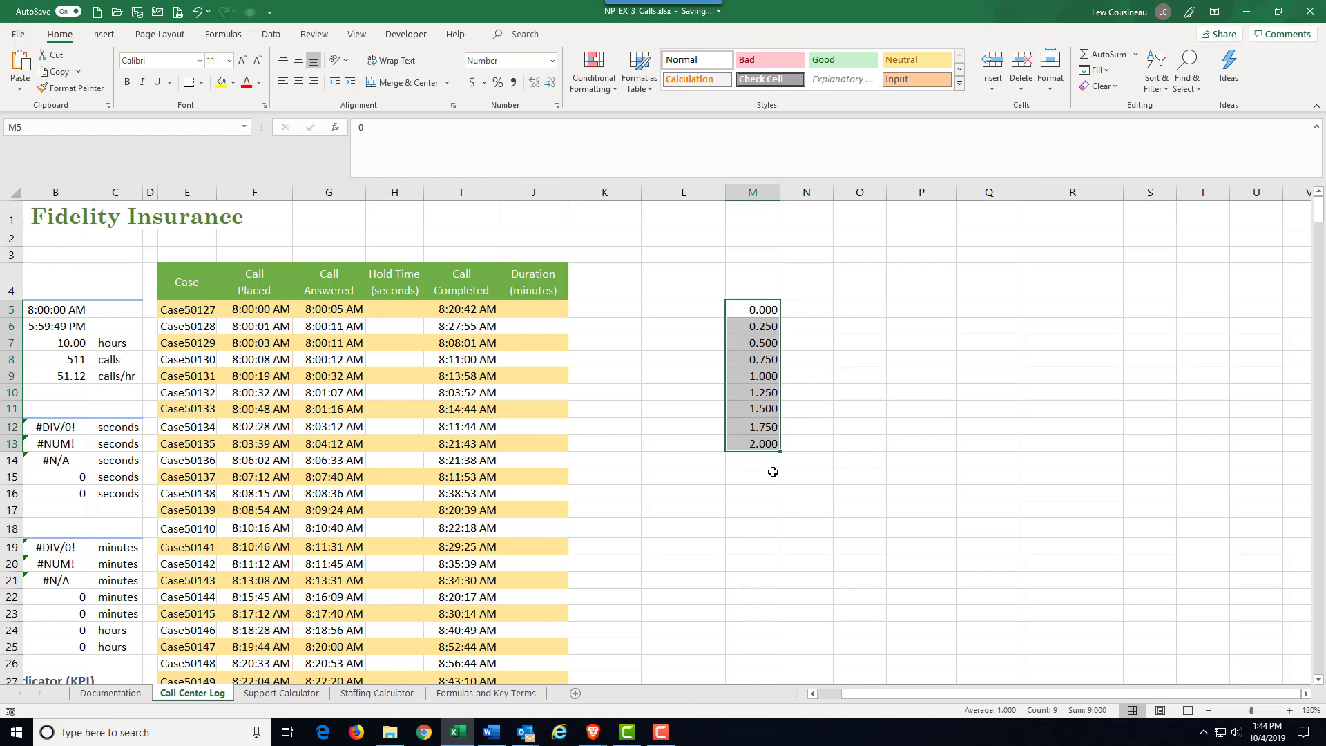
# Apply the Time format to M5:M13 and autofit the width of column M.
pyautogui.click(553, 61)
pyautogui.click(539, 283)
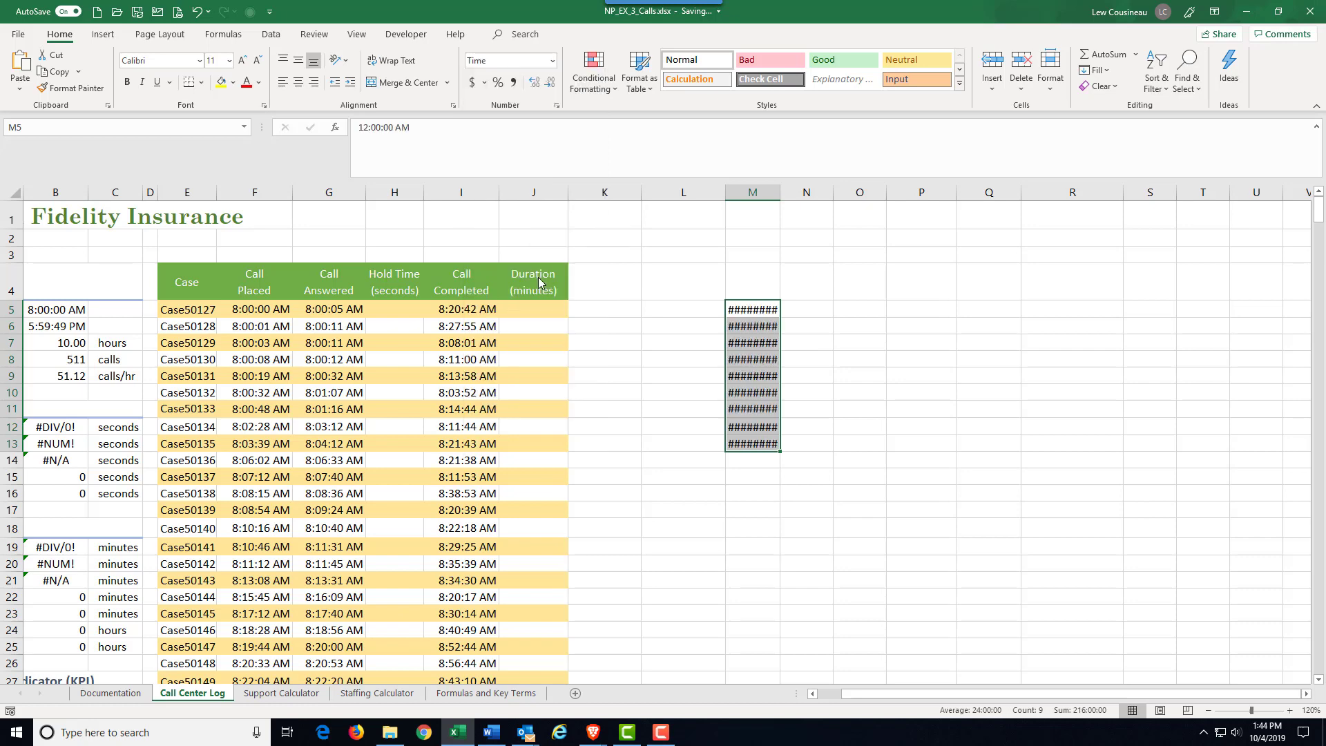
pyautogui.doubleClick(782, 193)
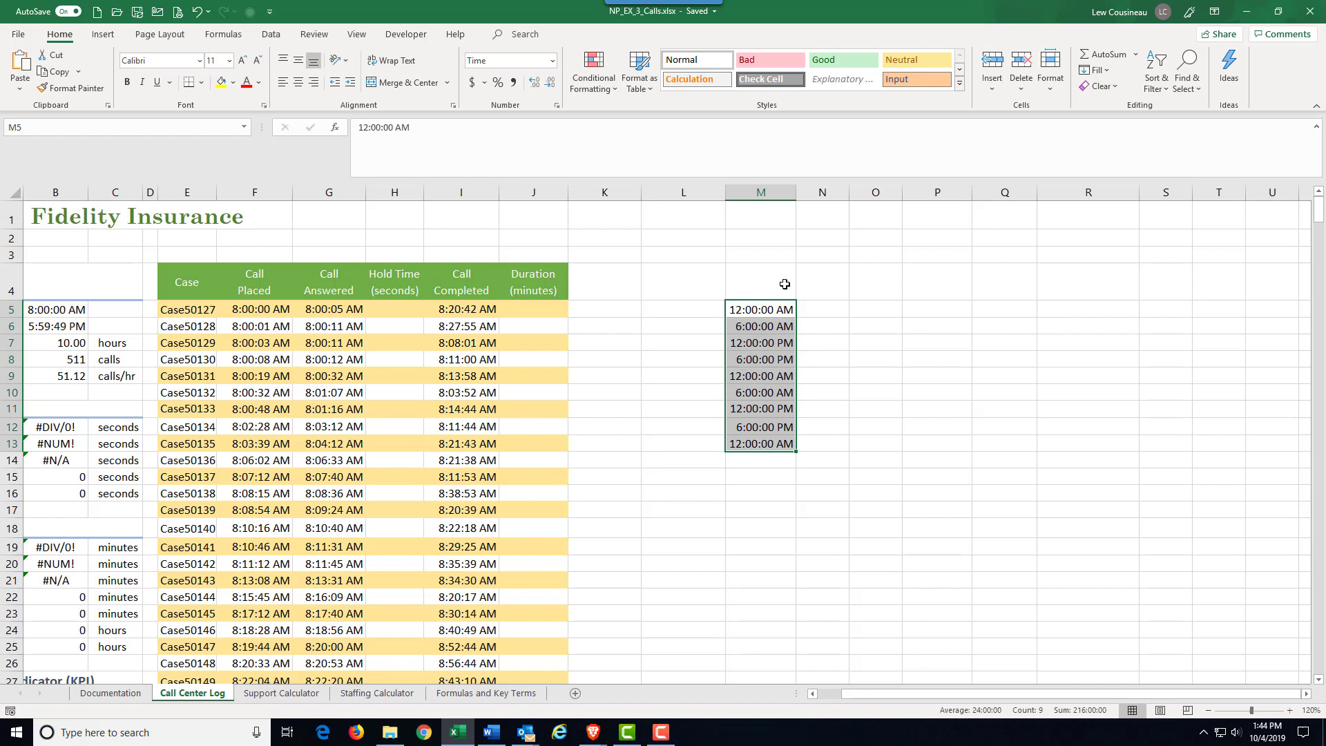
# Examine the full date and time value stored in each cell of M5:M13.
pyautogui.click(756, 374)
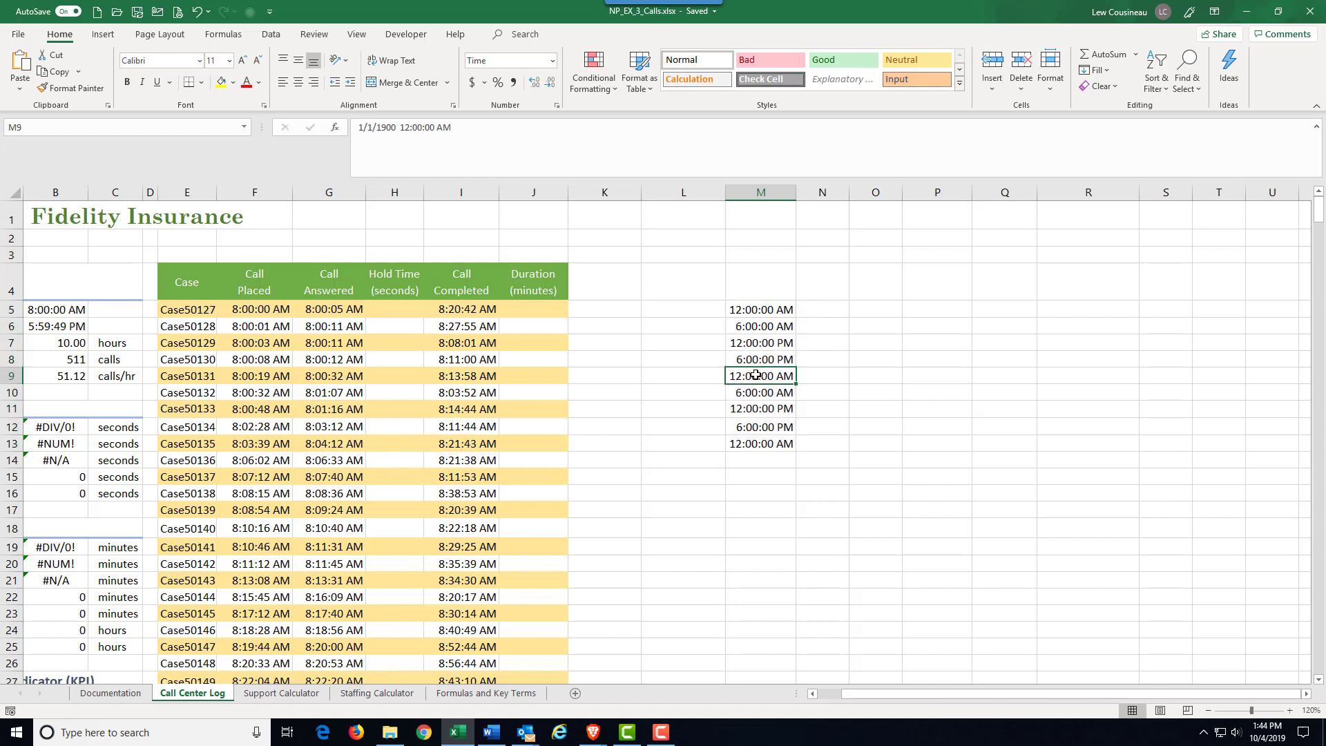
pyautogui.click(738, 308)
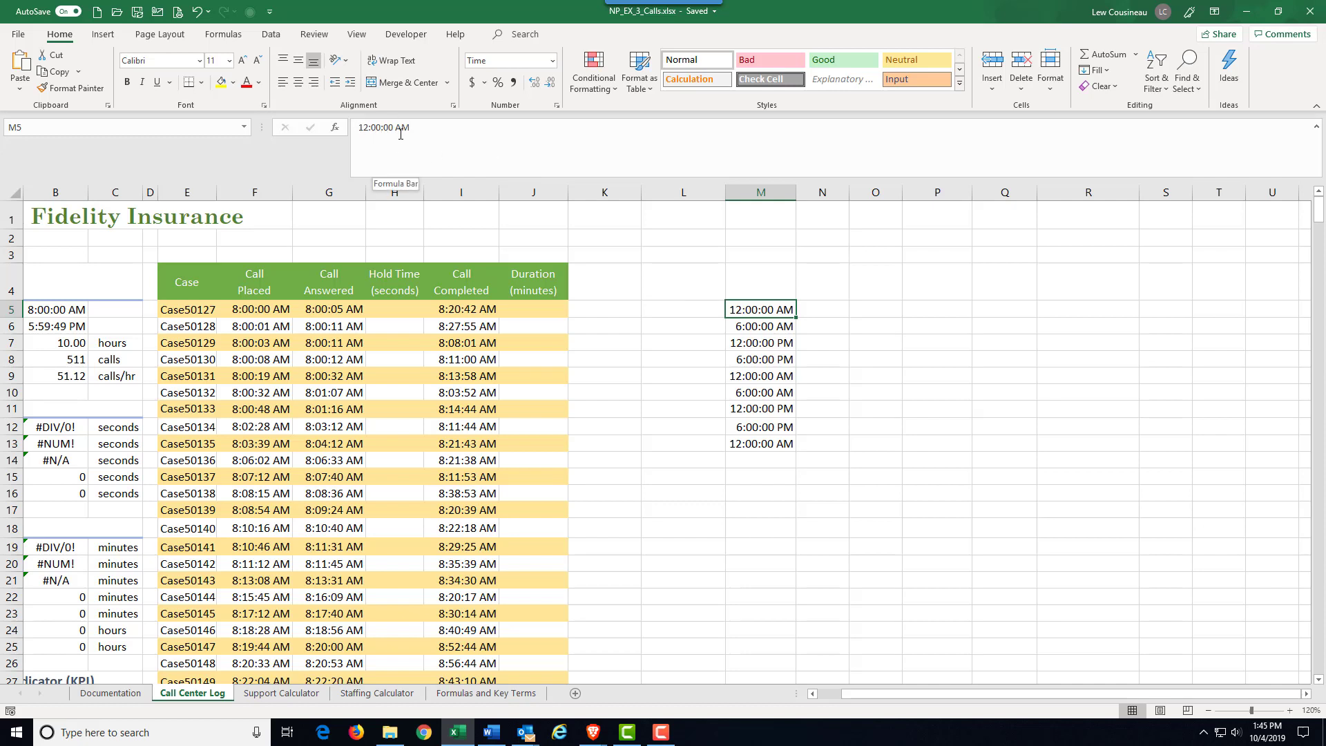
pyautogui.press('Down')
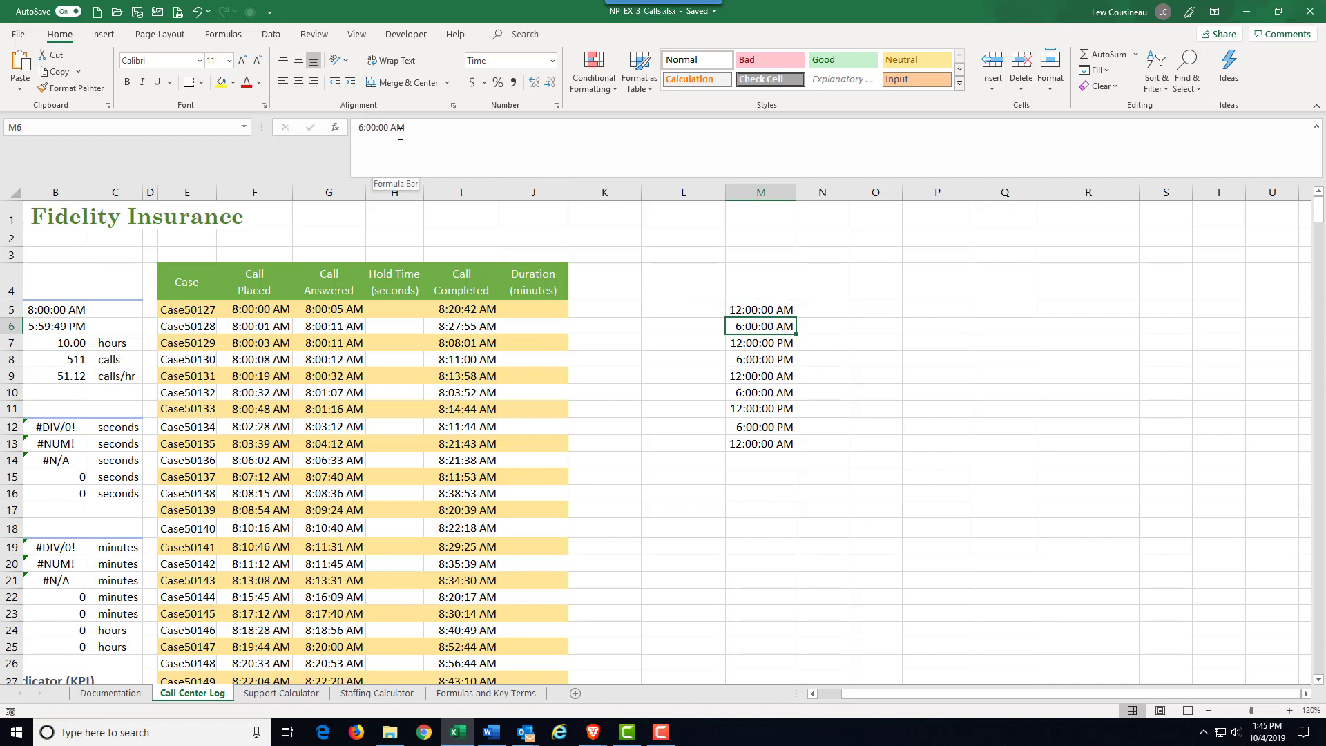
pyautogui.press('Down')
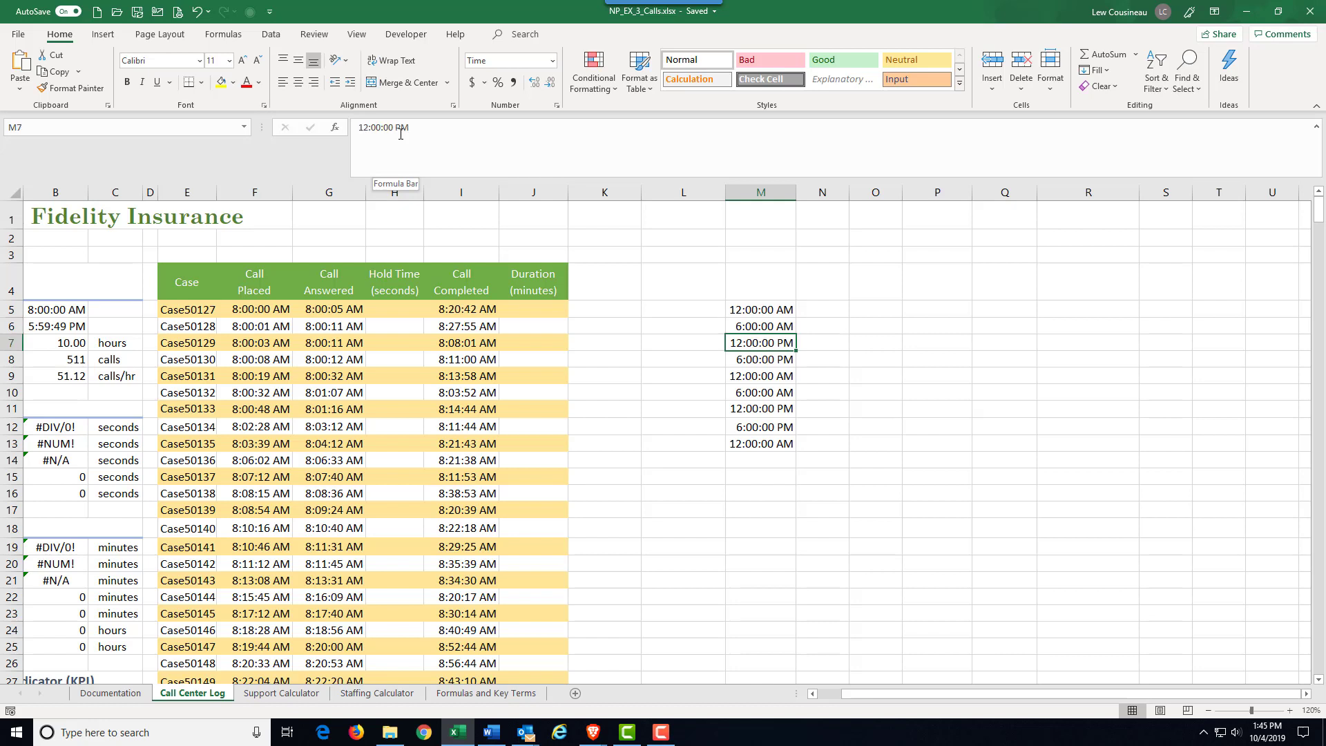
pyautogui.press('Down')
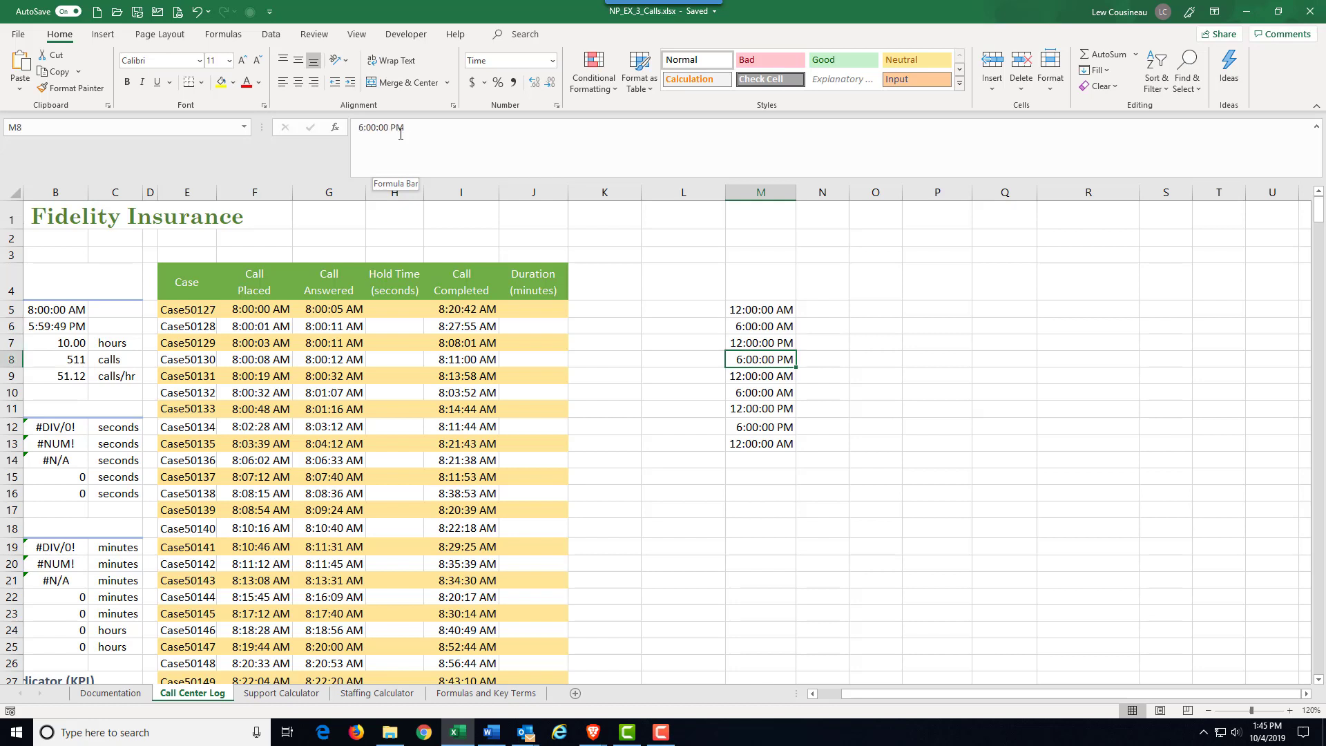
pyautogui.press('Down')
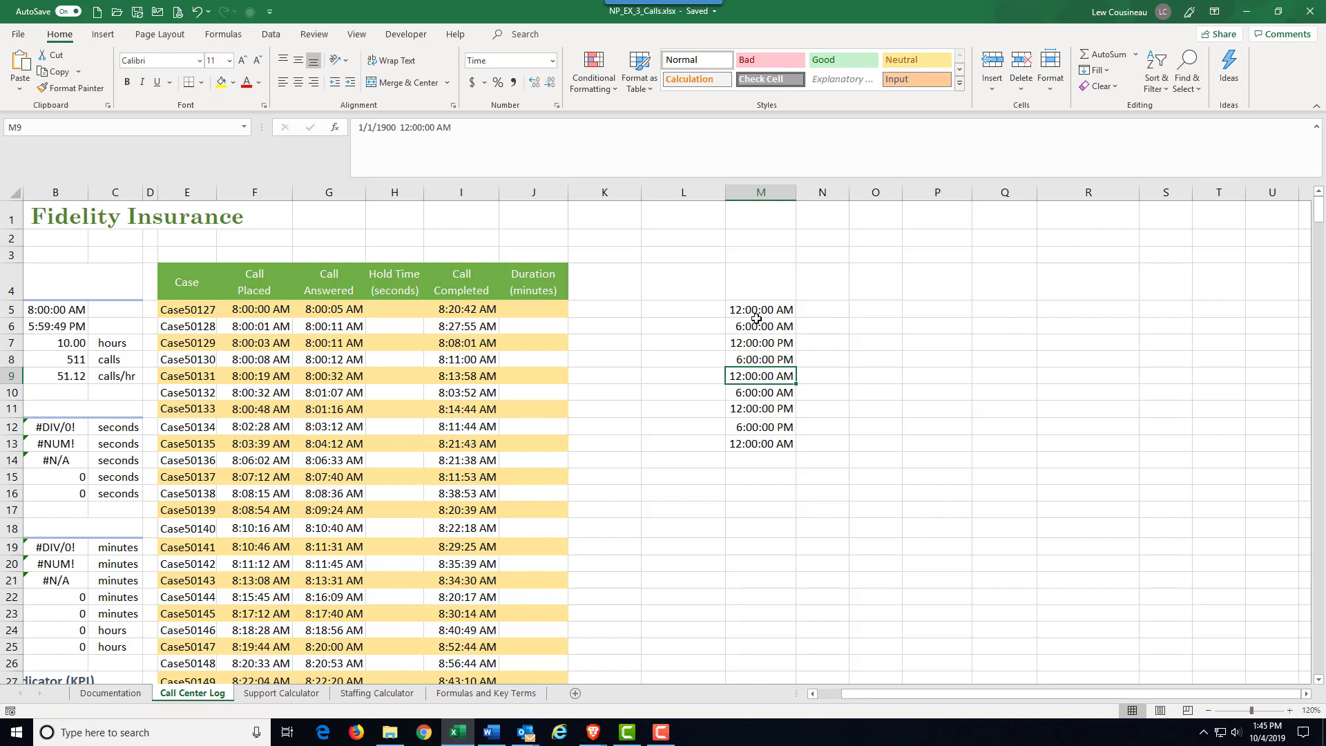
pyautogui.click(753, 392)
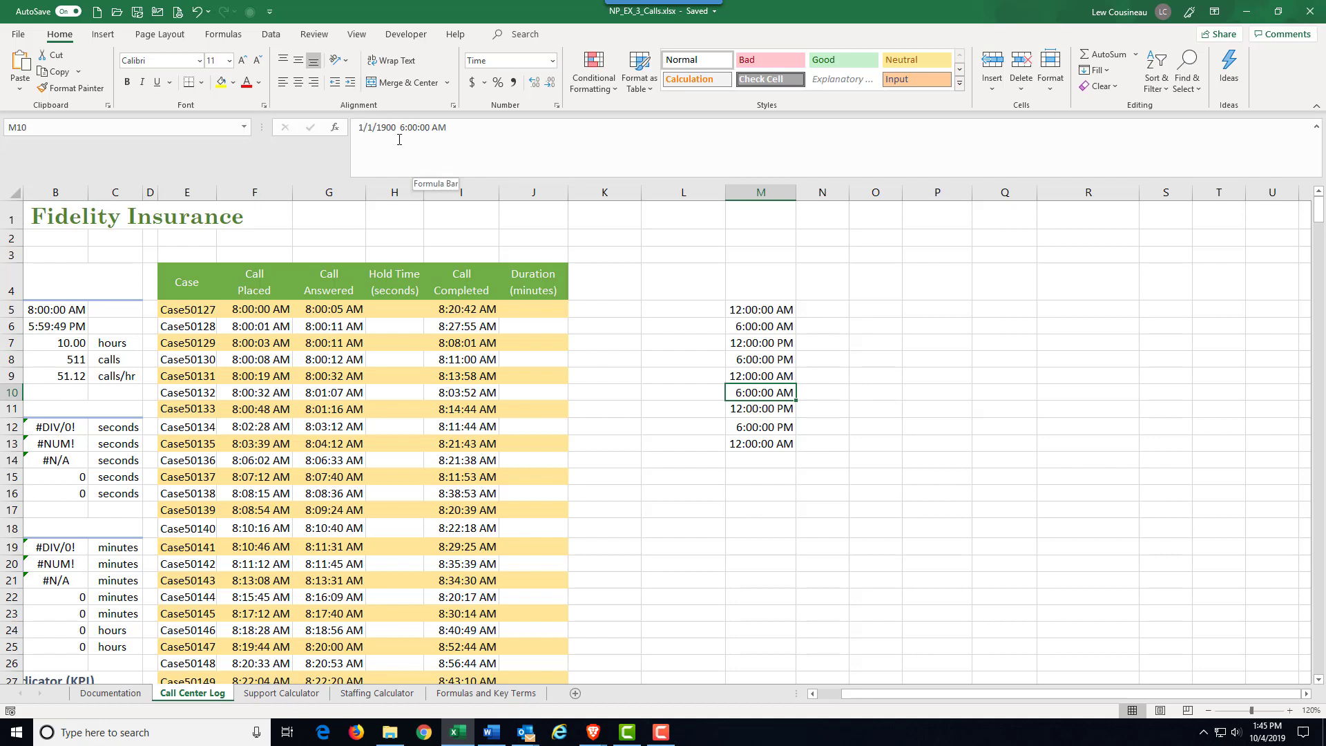
pyautogui.click(737, 409)
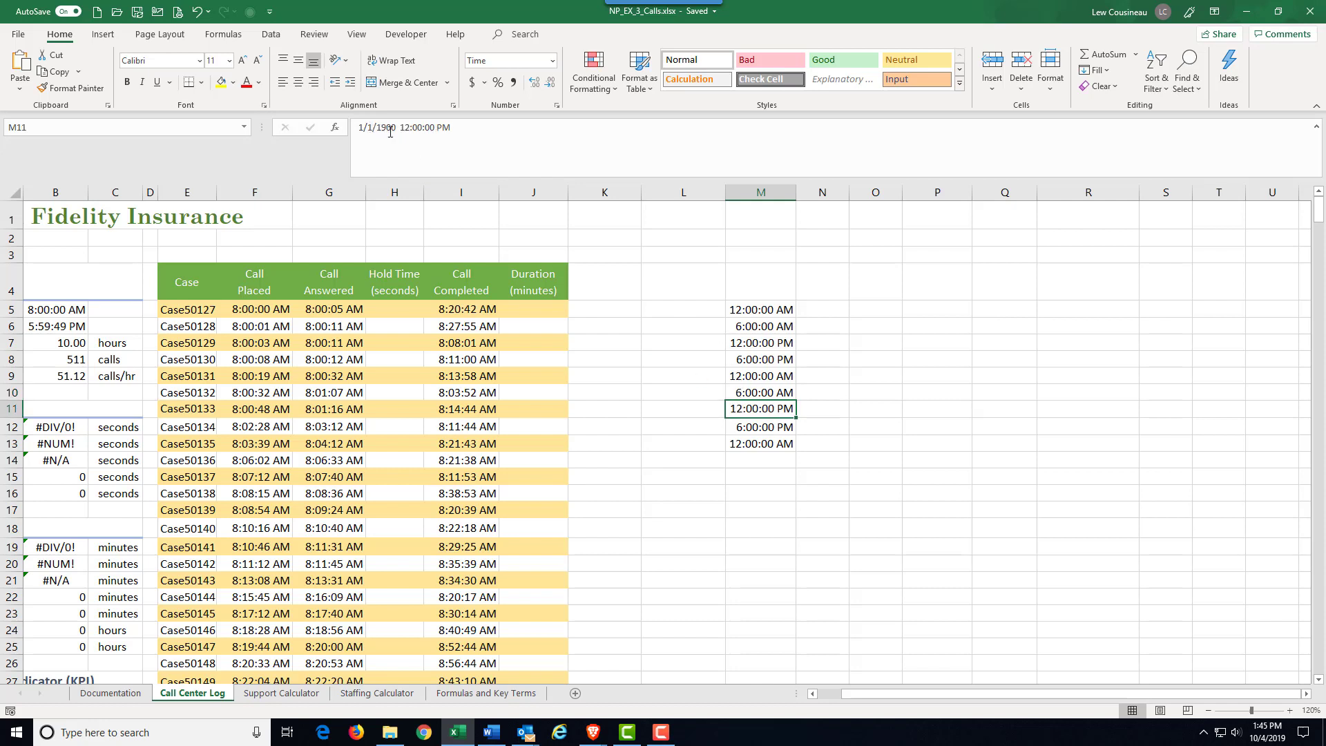
pyautogui.click(751, 426)
pyautogui.click(750, 442)
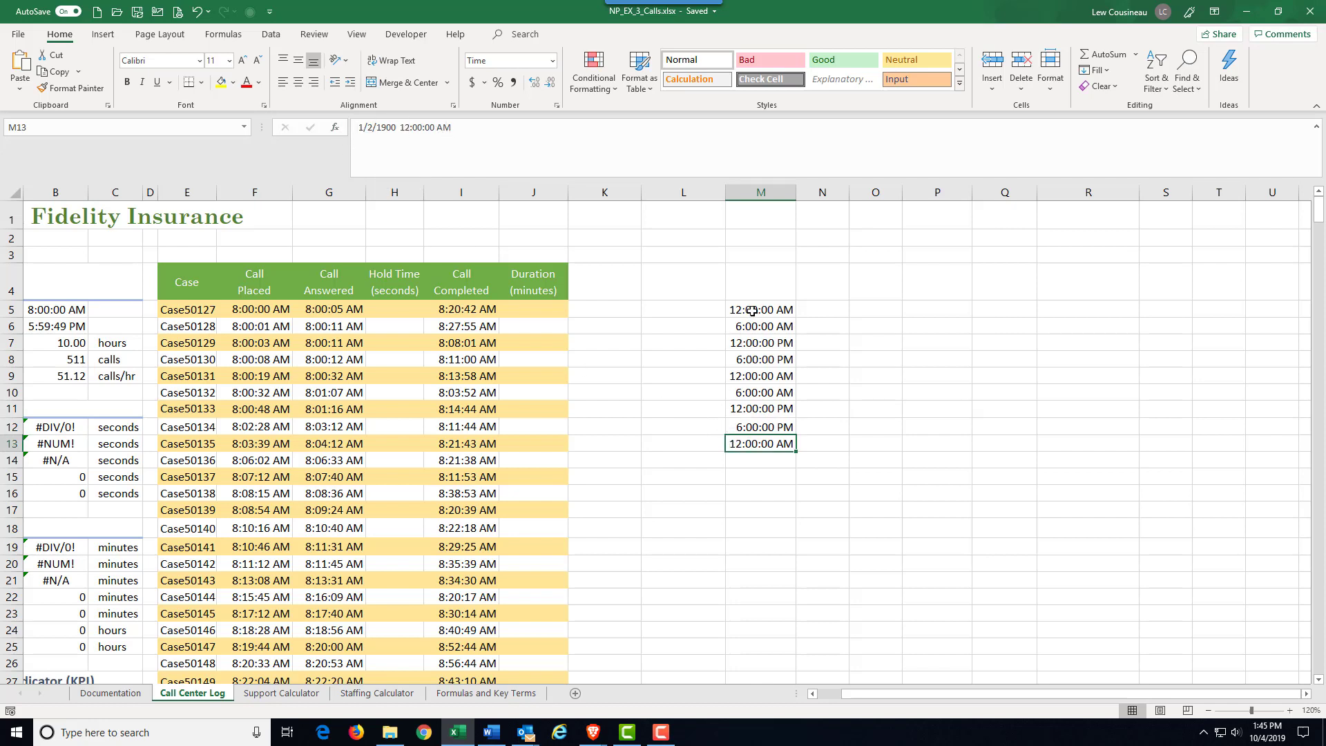
# Set the format of M5:M13 back to Number with two decimals.
pyautogui.moveTo(753, 309); pyautogui.dragTo(760, 443)
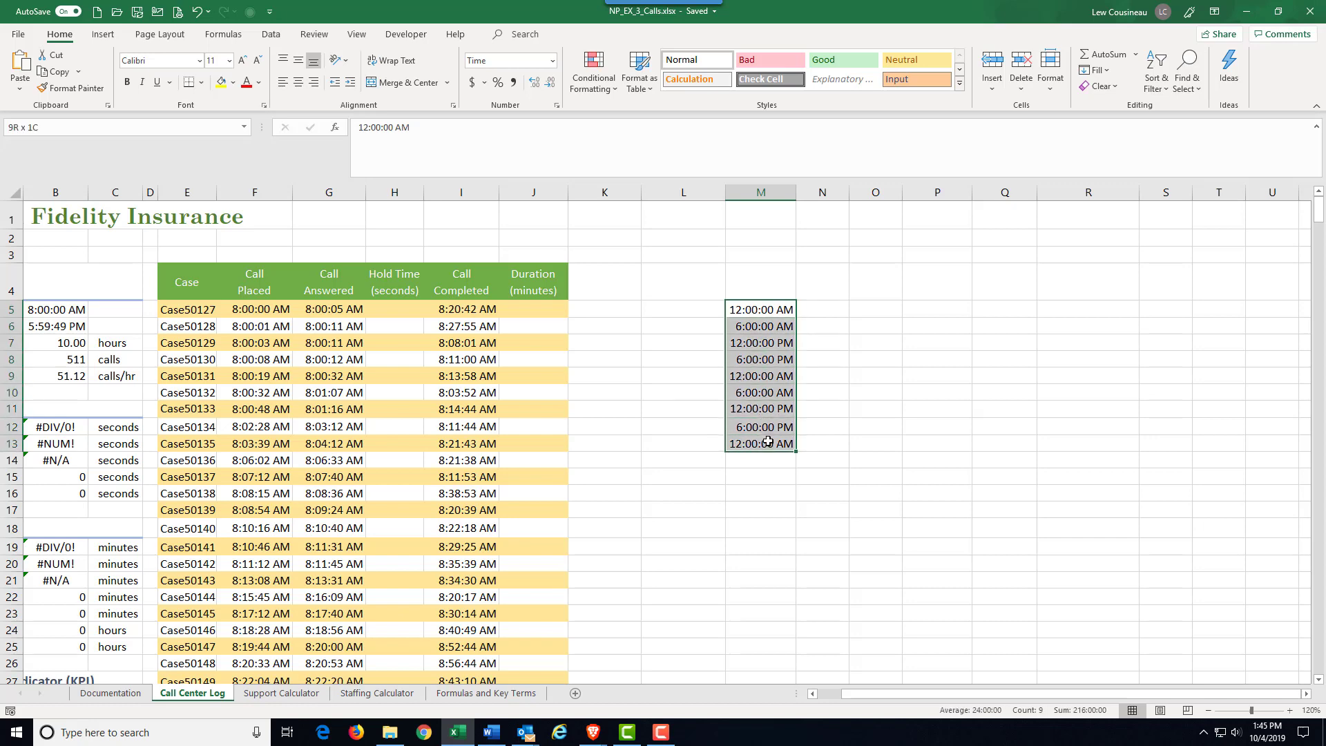
pyautogui.click(551, 61)
pyautogui.click(530, 124)
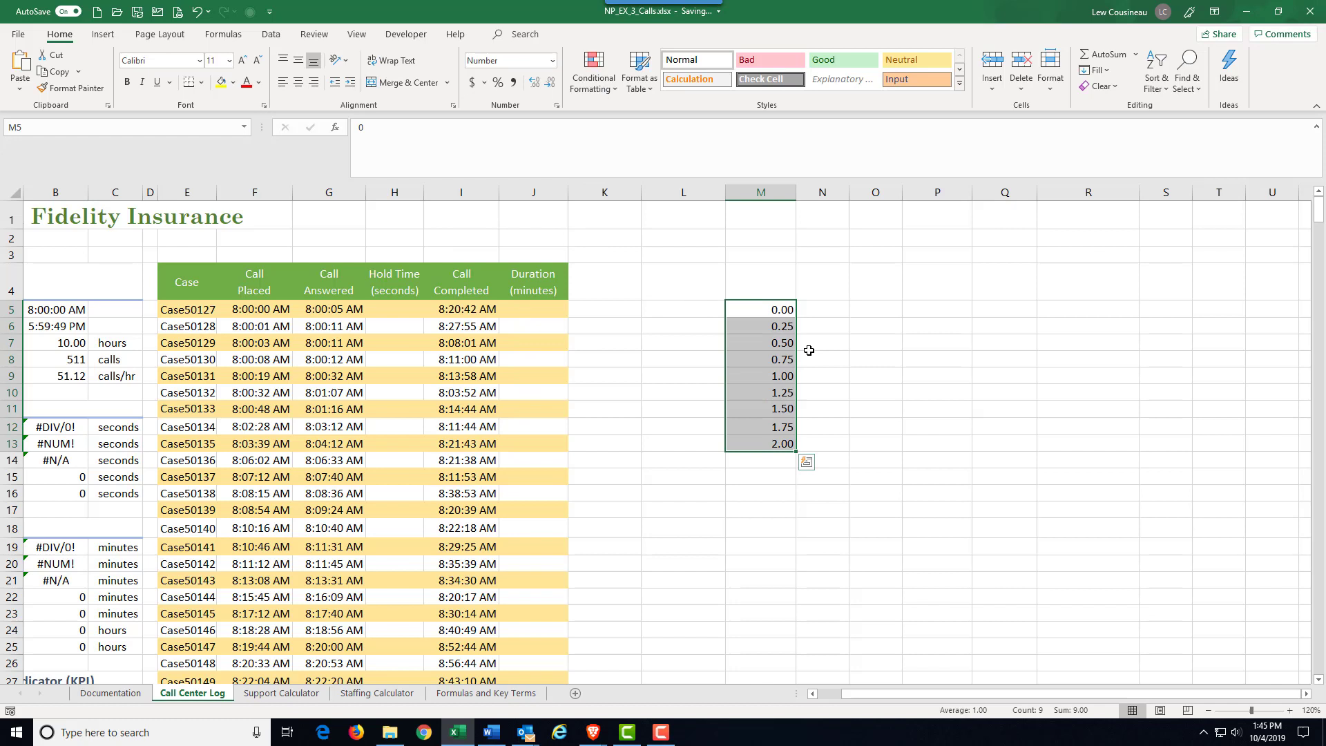
# Convert the day fraction in M6 to hours with the formula =M6*24 in N6.
pyautogui.click(815, 313)
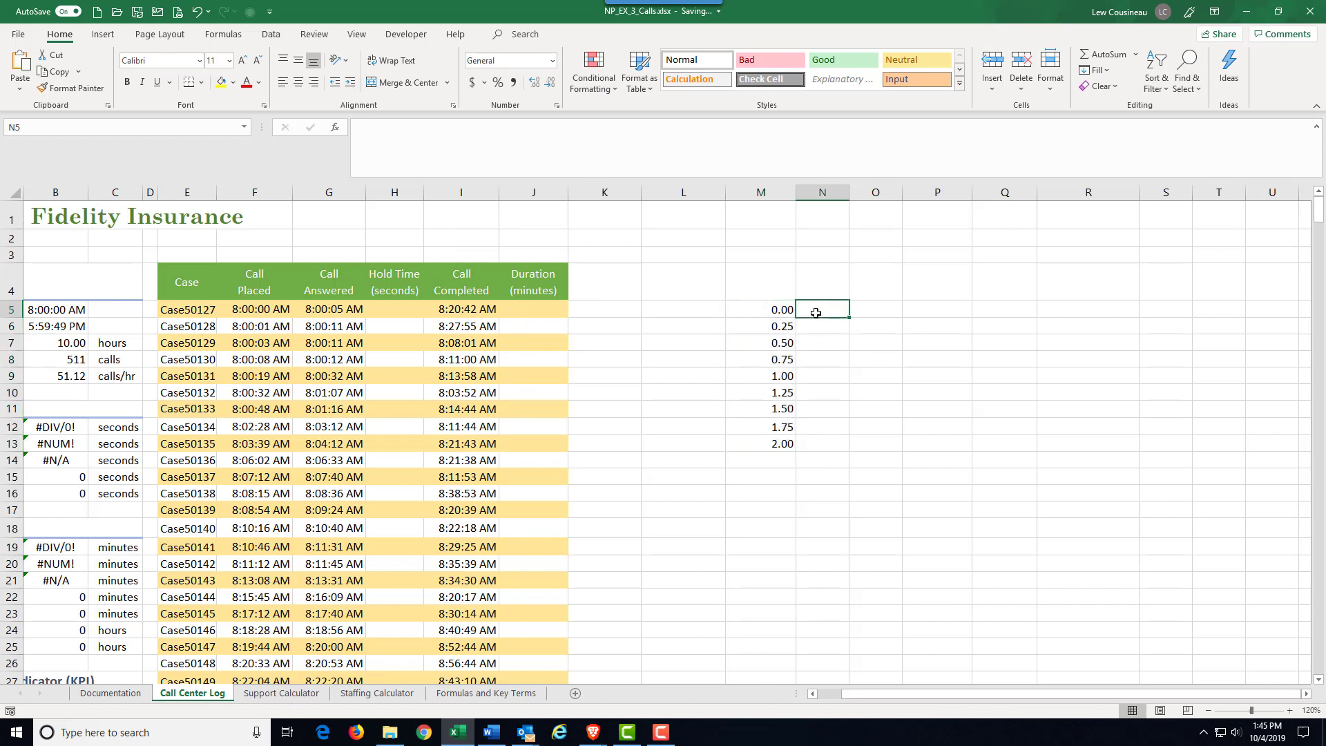
pyautogui.click(806, 324)
pyautogui.write('=')
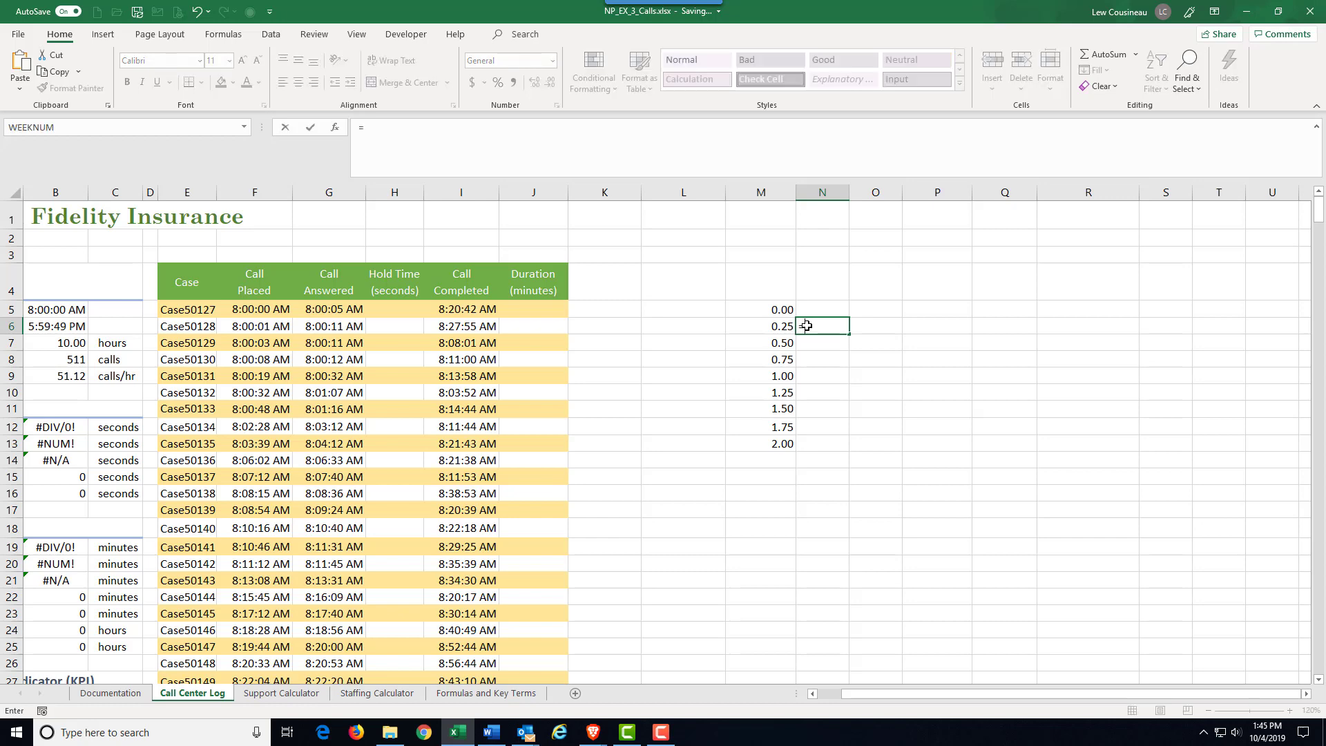
pyautogui.click(772, 332)
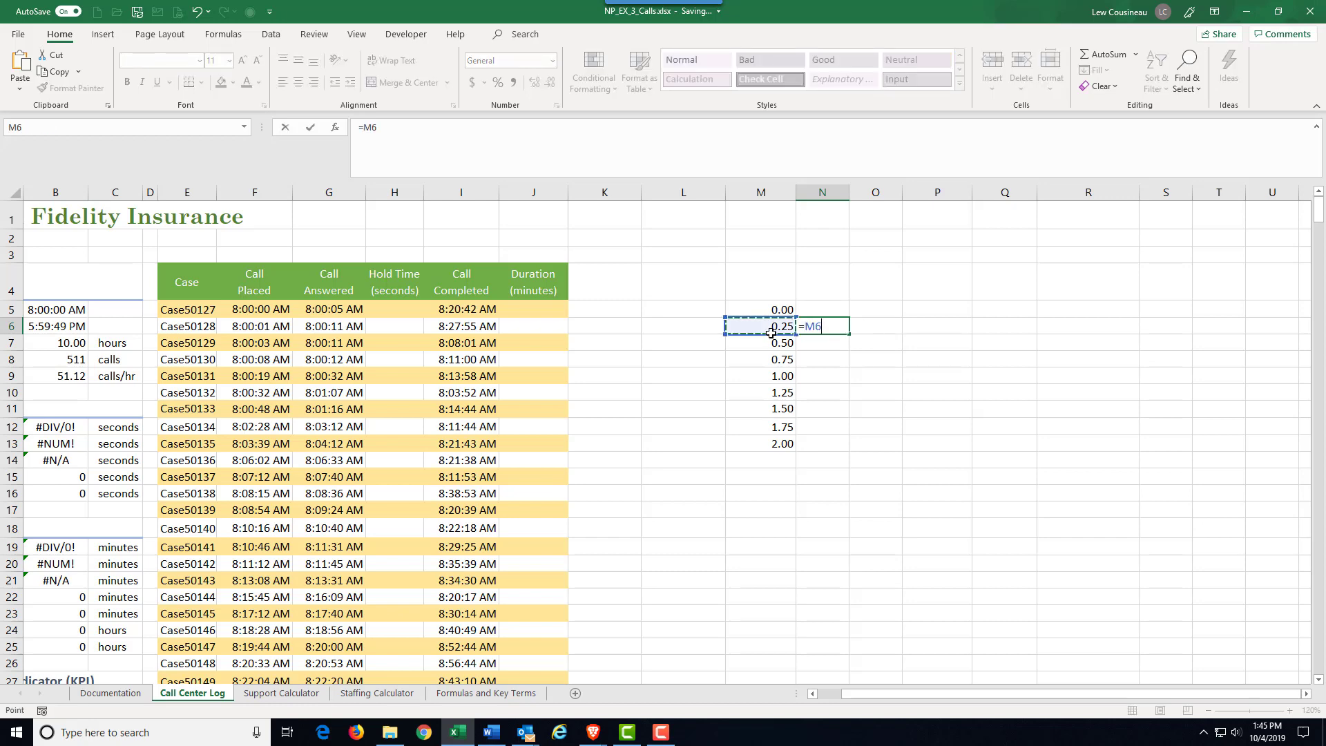
pyautogui.write('*24')
pyautogui.press('Return')
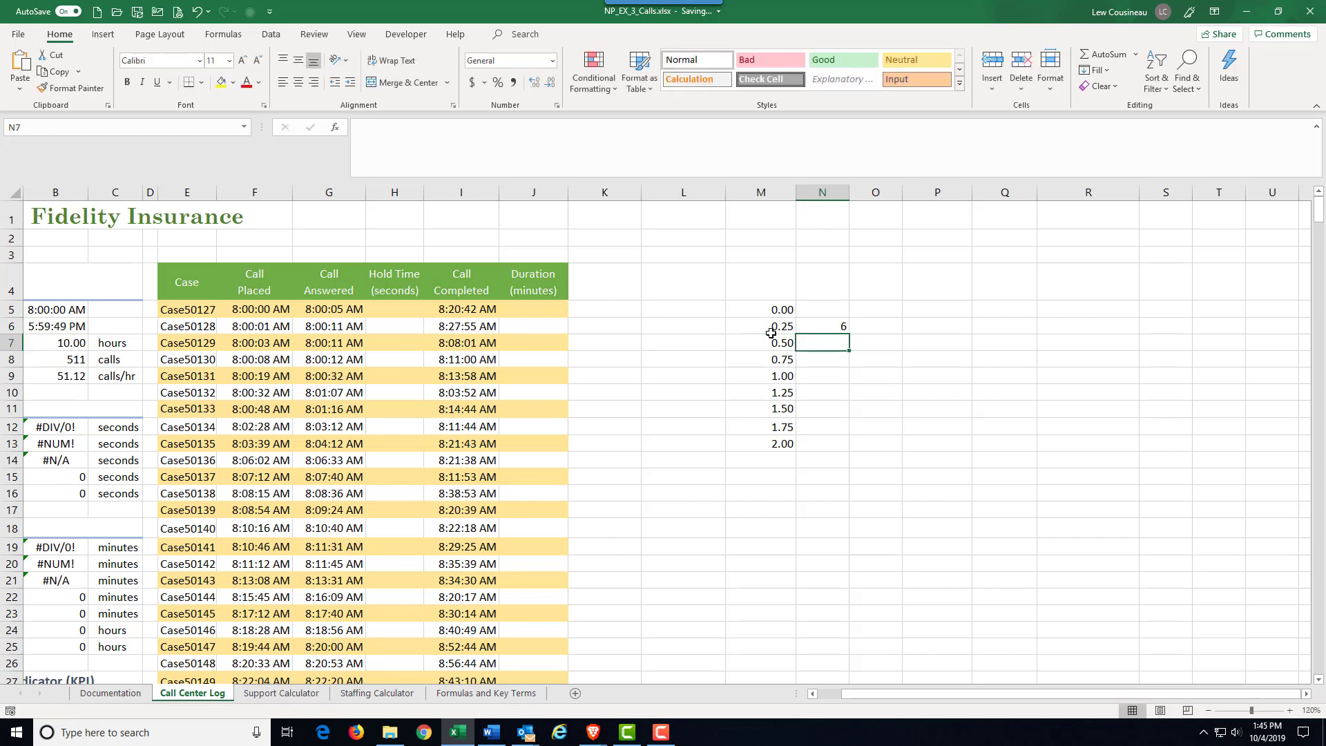
pyautogui.click(813, 330)
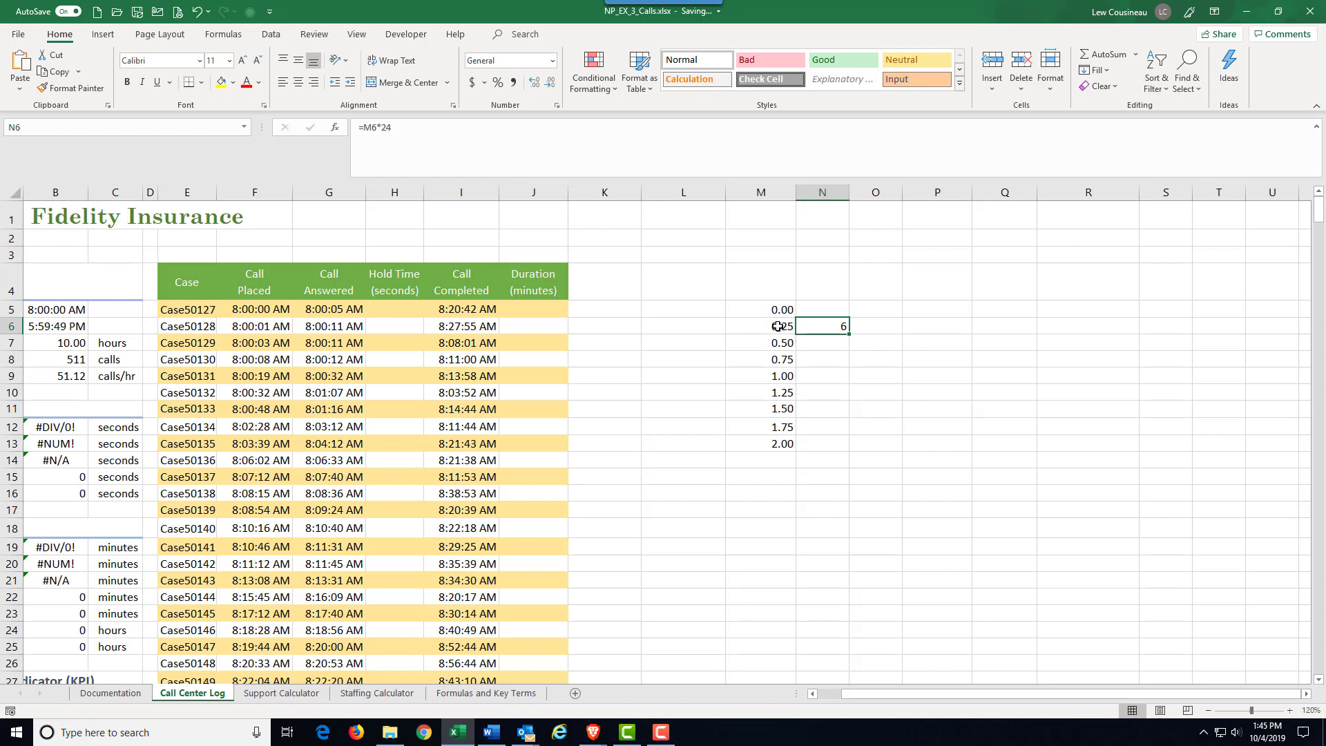
# Convert the day fraction in M7 to hours with the formula =M7*24 in N7.
pyautogui.click(806, 343)
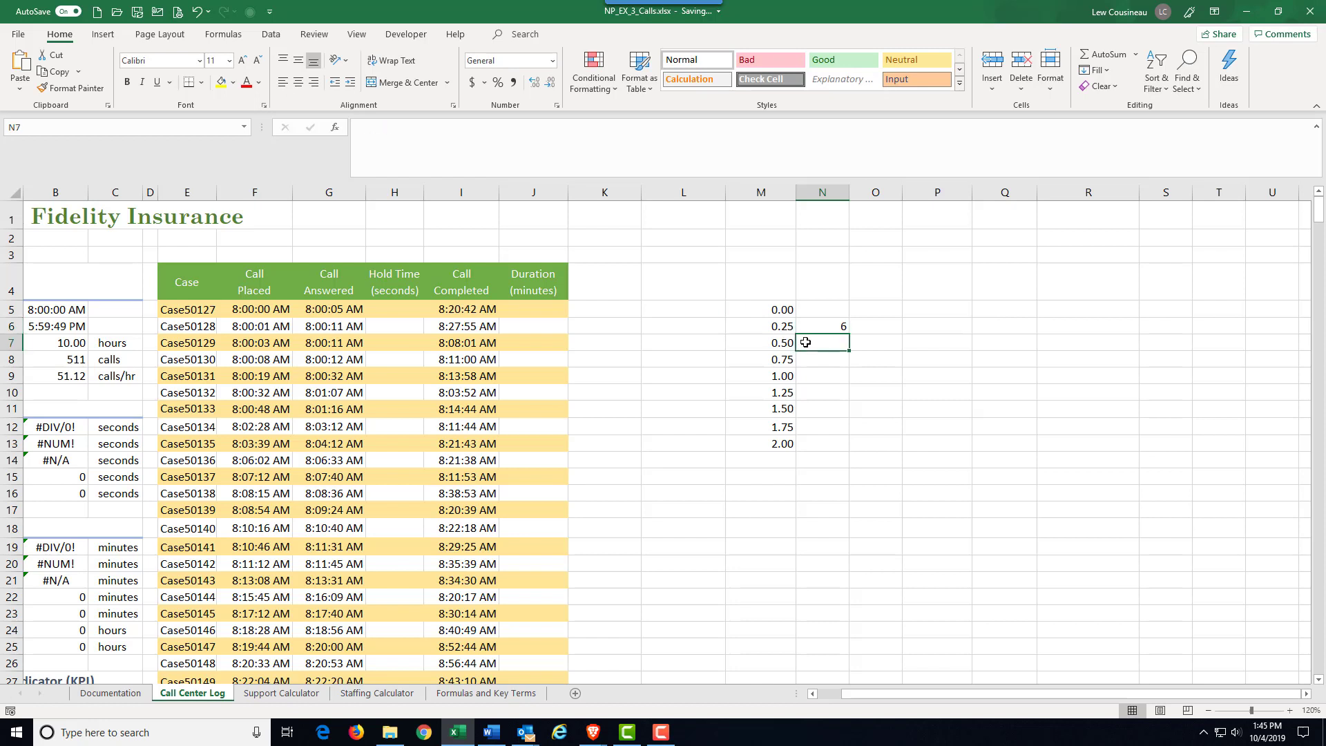
pyautogui.write('=')
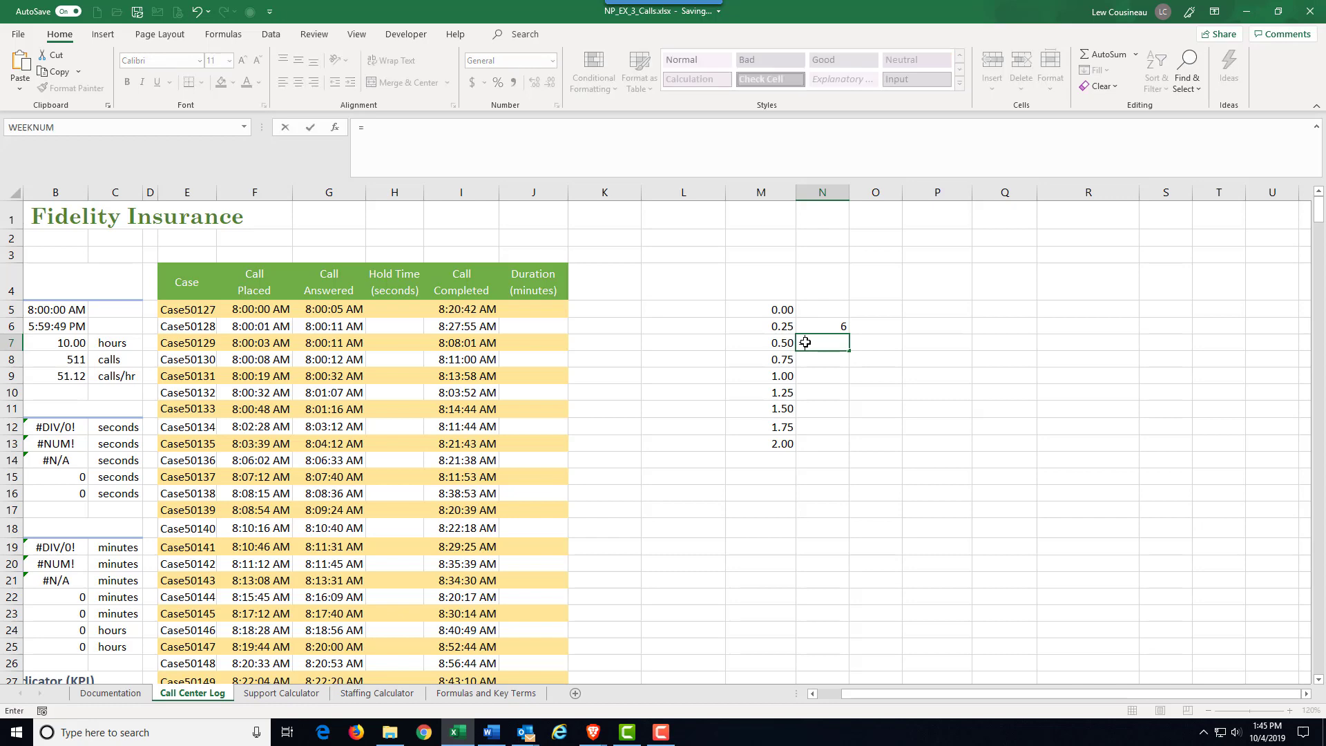
pyautogui.click(783, 341)
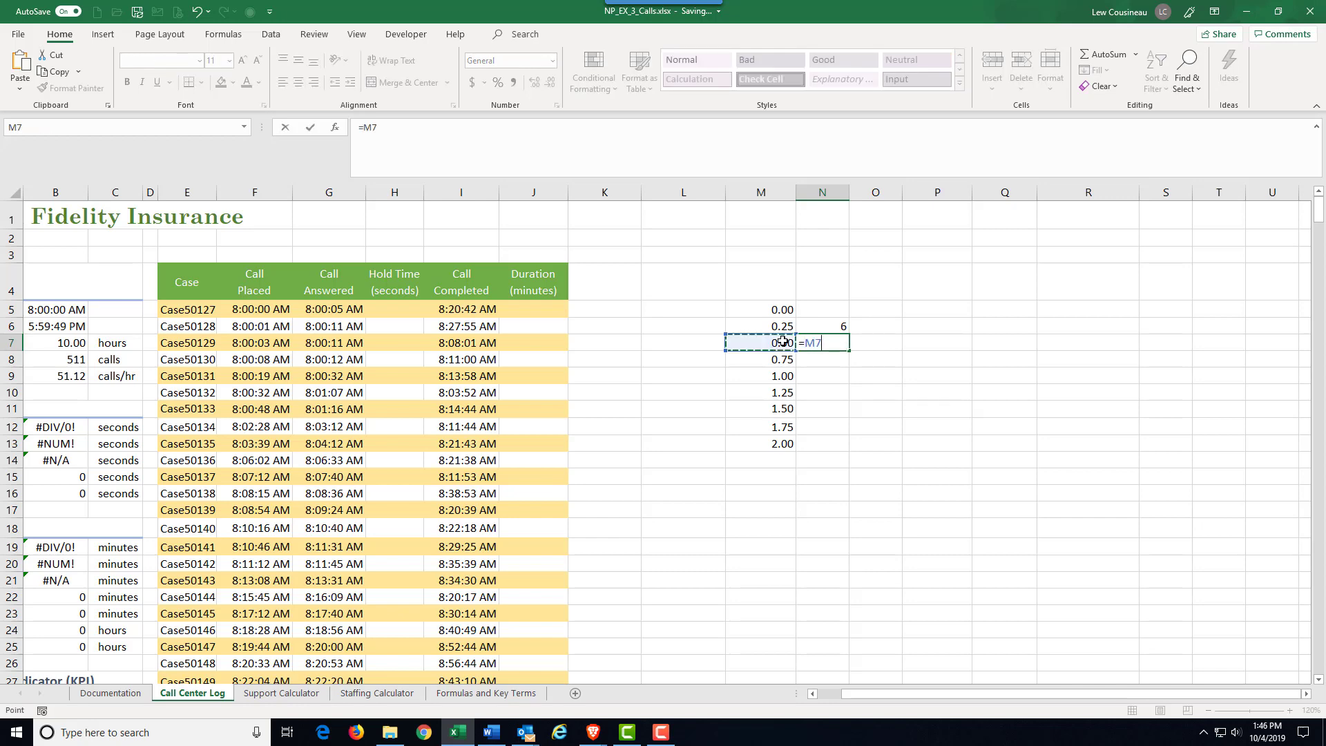
pyautogui.write('*24')
pyautogui.press('Return')
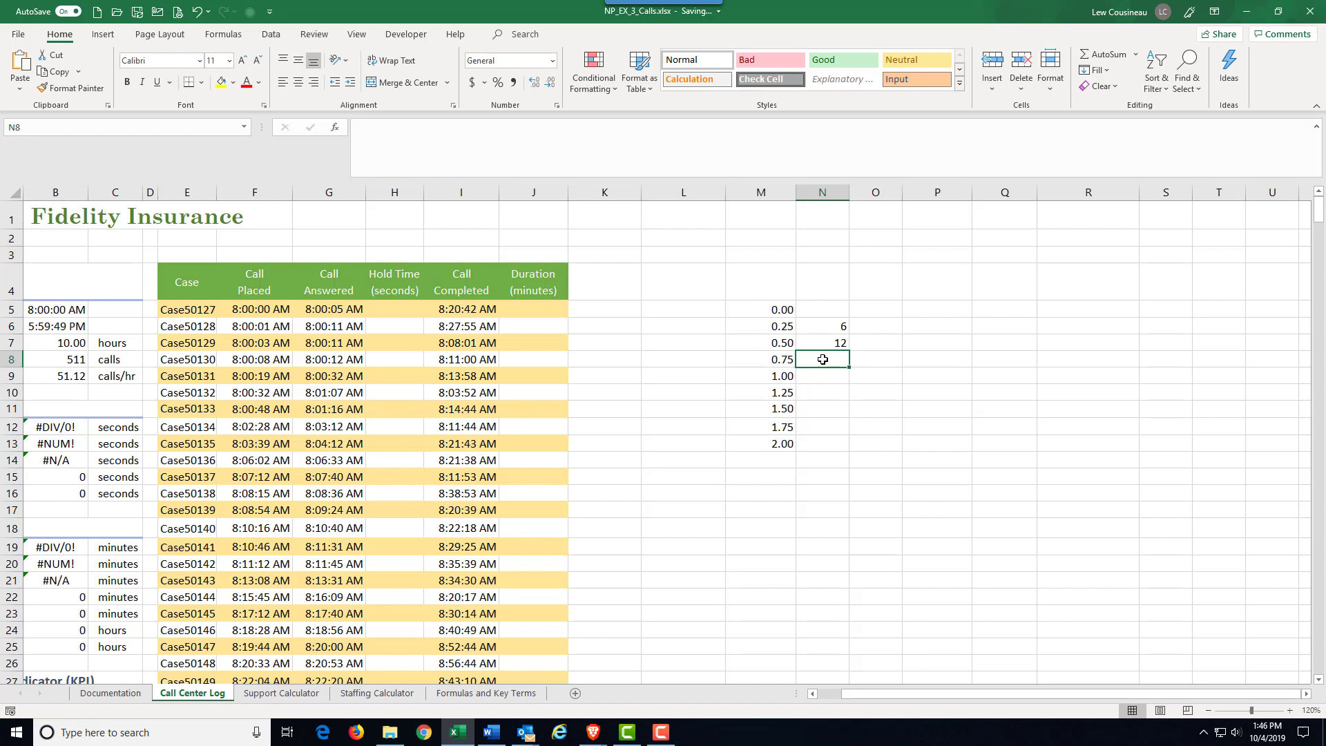
# Convert the day fraction in M8 to hours with the formula =M8*24 in N8.
pyautogui.write('=')
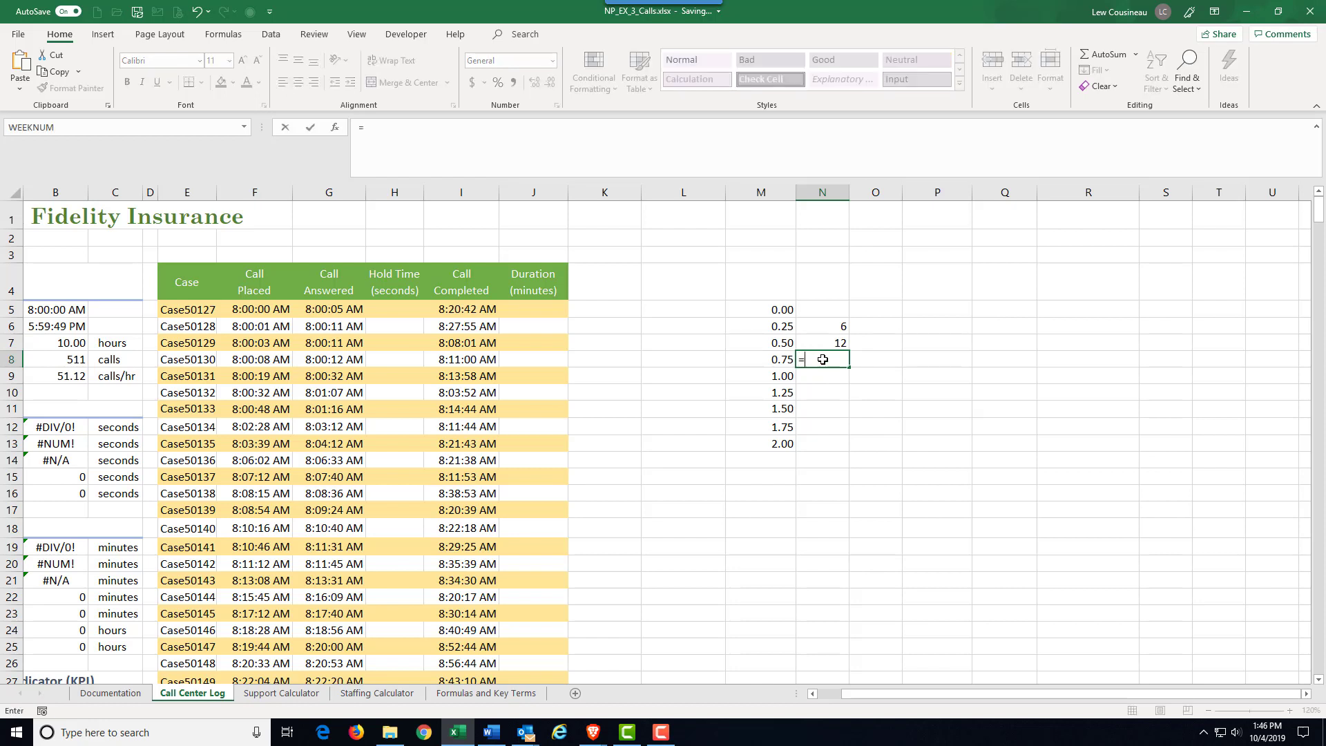
pyautogui.click(781, 360)
pyautogui.write('*')
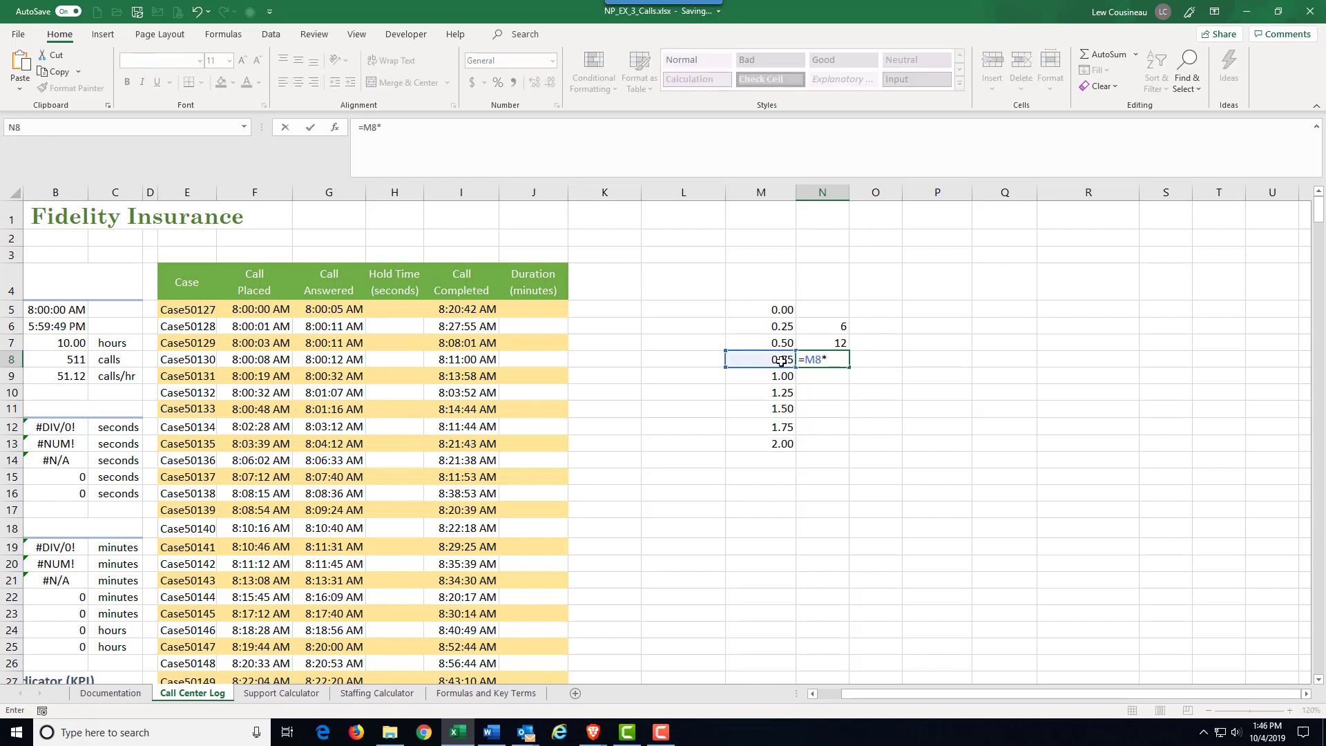
pyautogui.write('24')
pyautogui.press('Return')
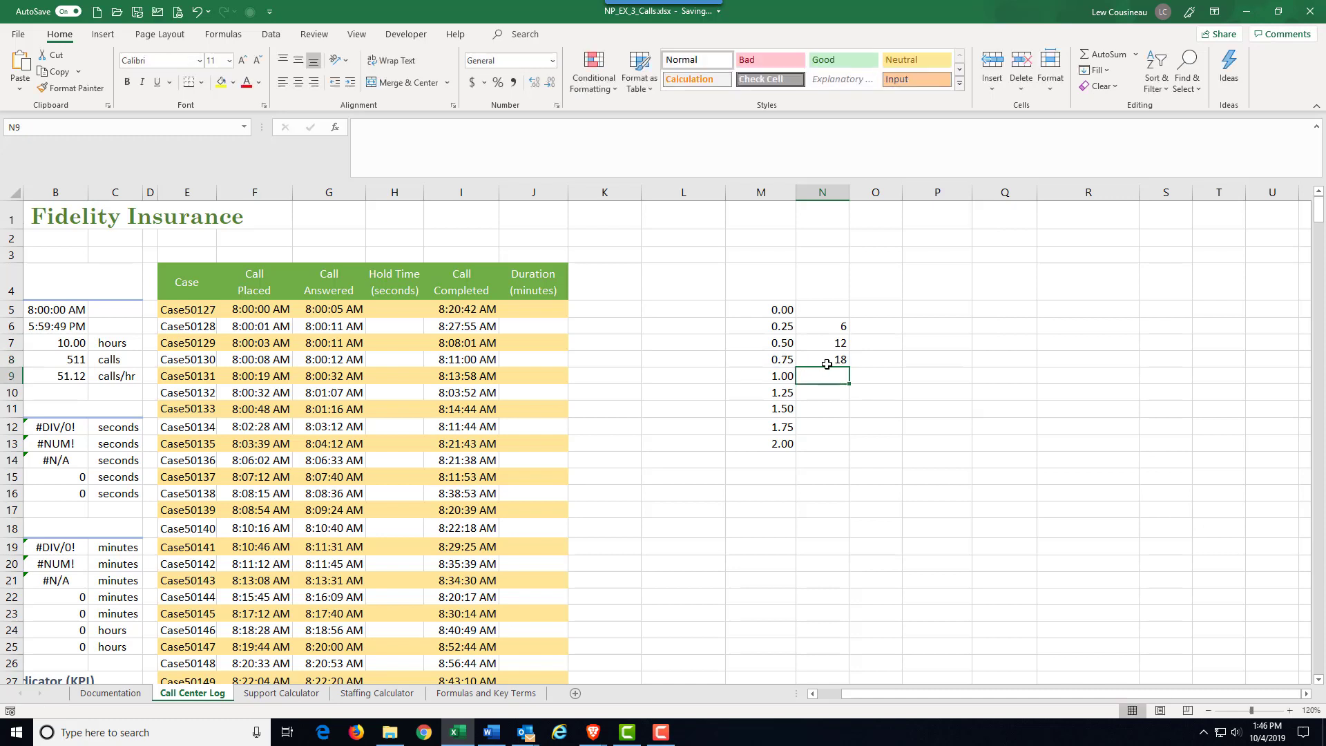
# Delete the hour conversion formulas in N6:N8.
pyautogui.click(827, 360)
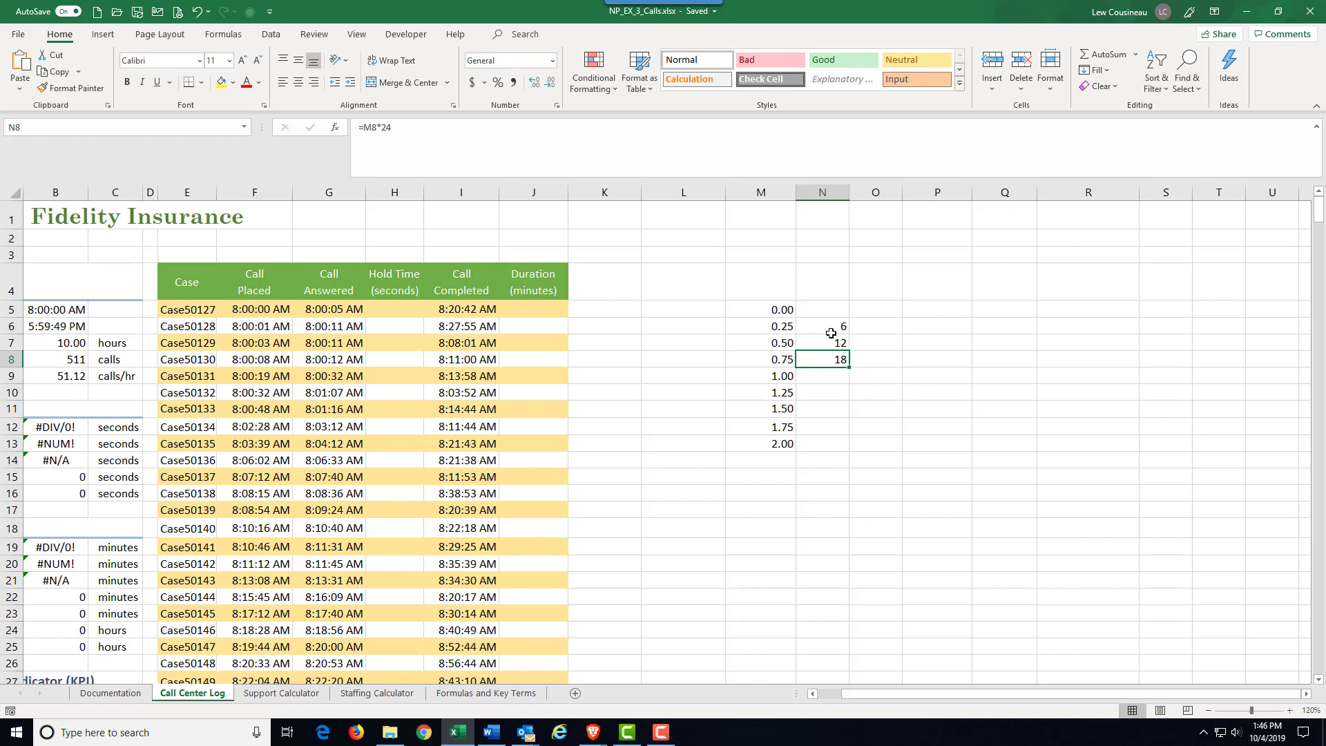
pyautogui.moveTo(831, 329); pyautogui.dragTo(836, 356)
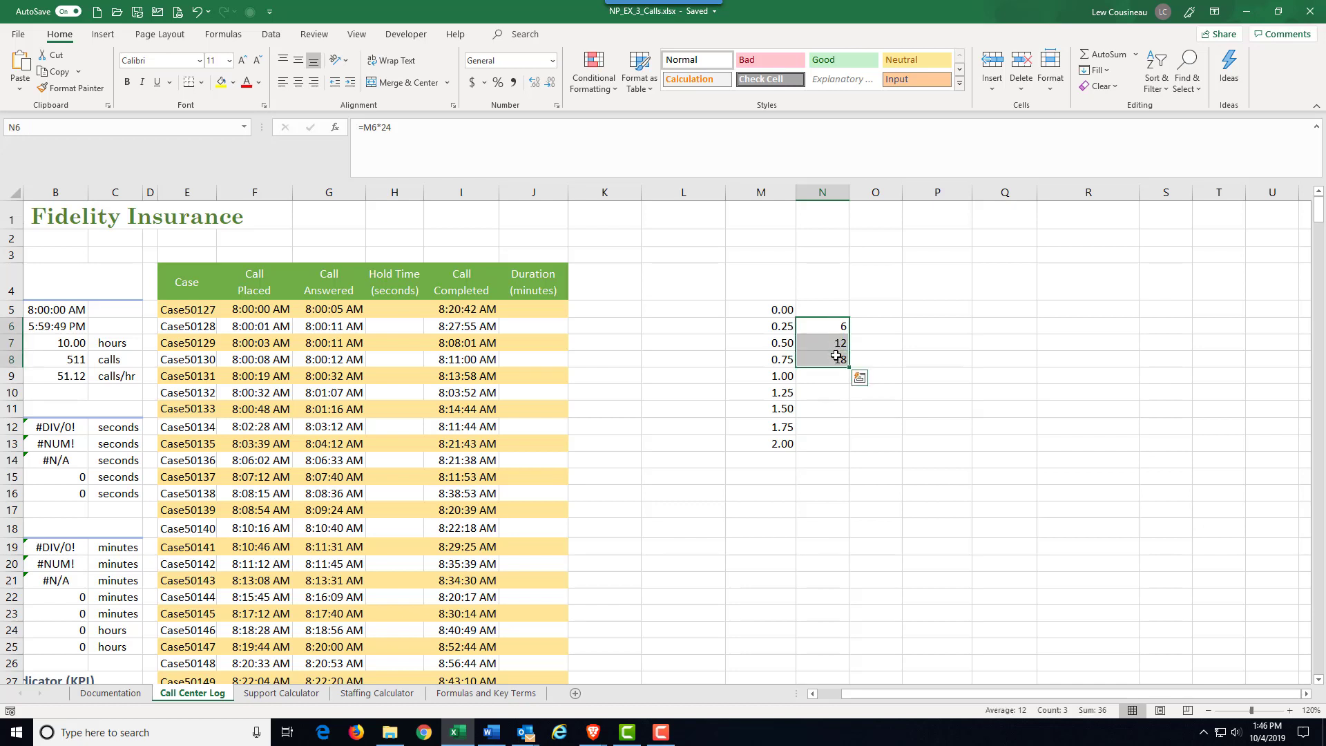
pyautogui.press('Delete')
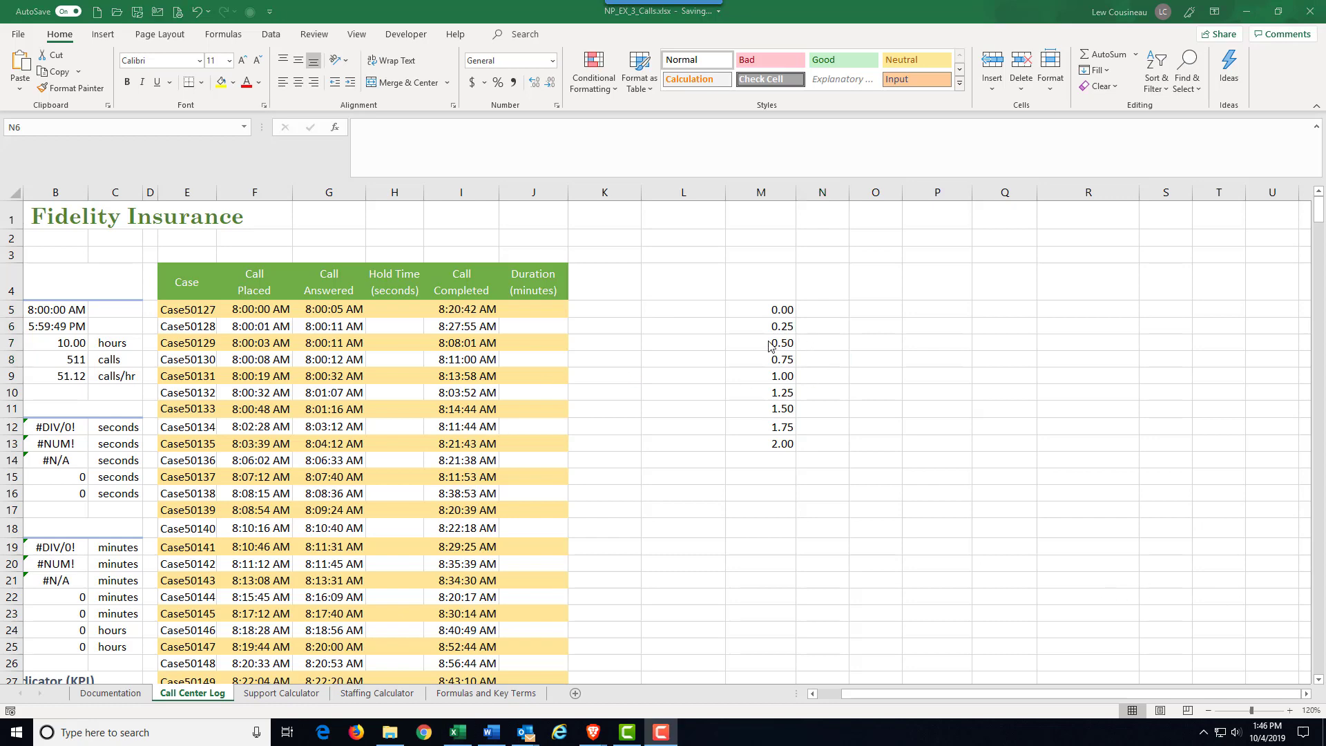
# Enter the day fraction .40 in N7, beside the 0.50 value.
pyautogui.click(775, 344)
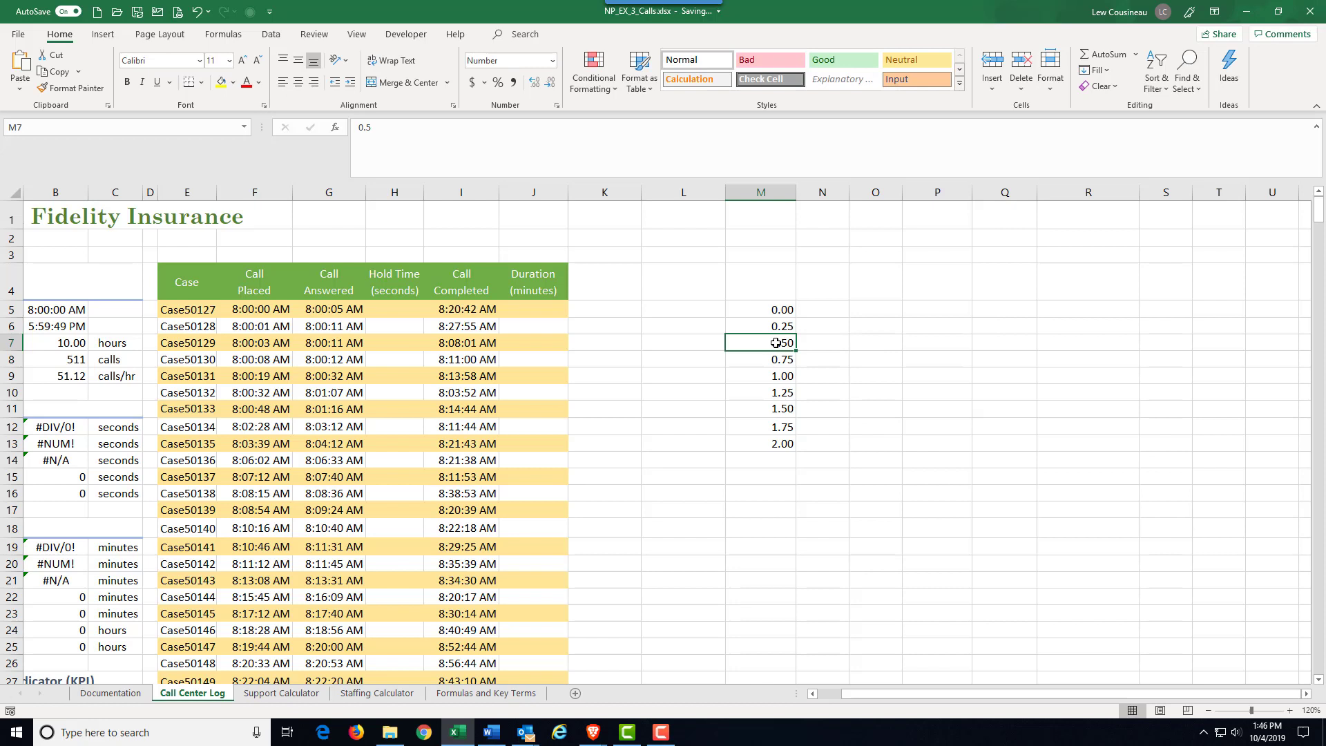
pyautogui.click(833, 339)
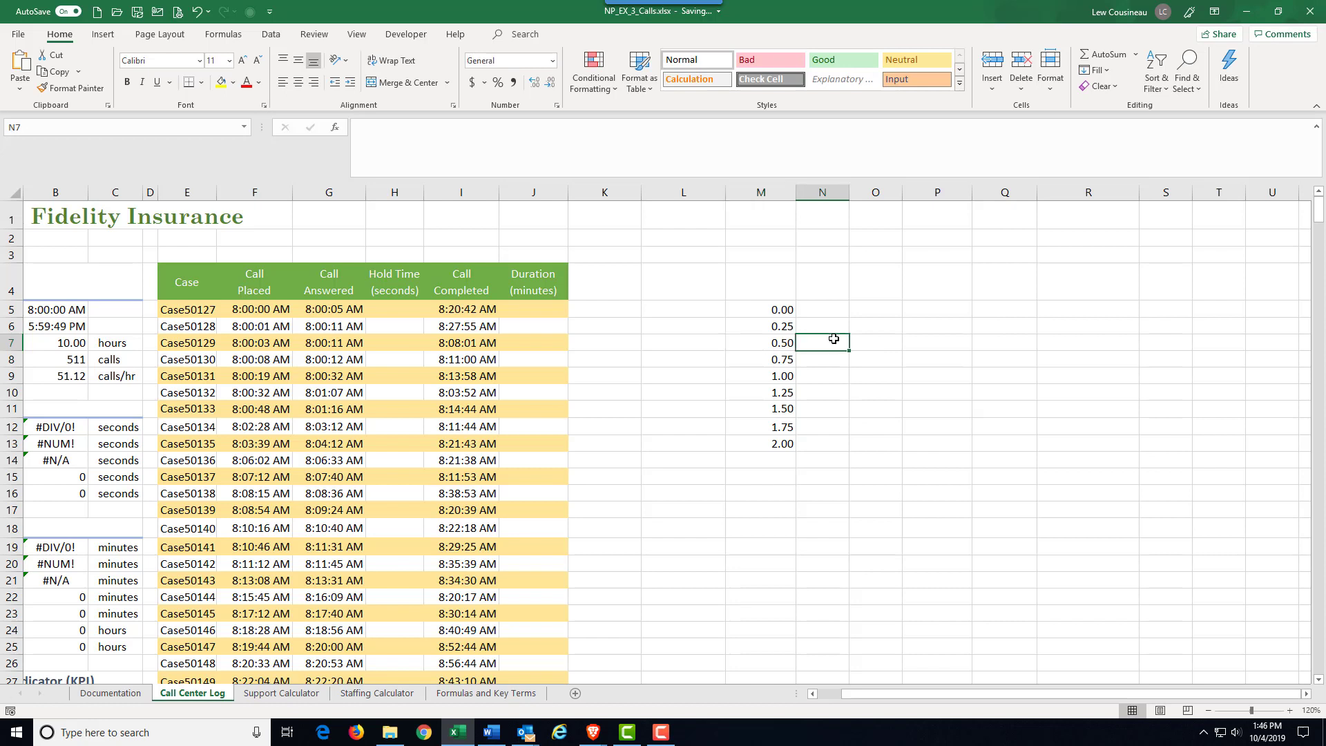
pyautogui.write('.40')
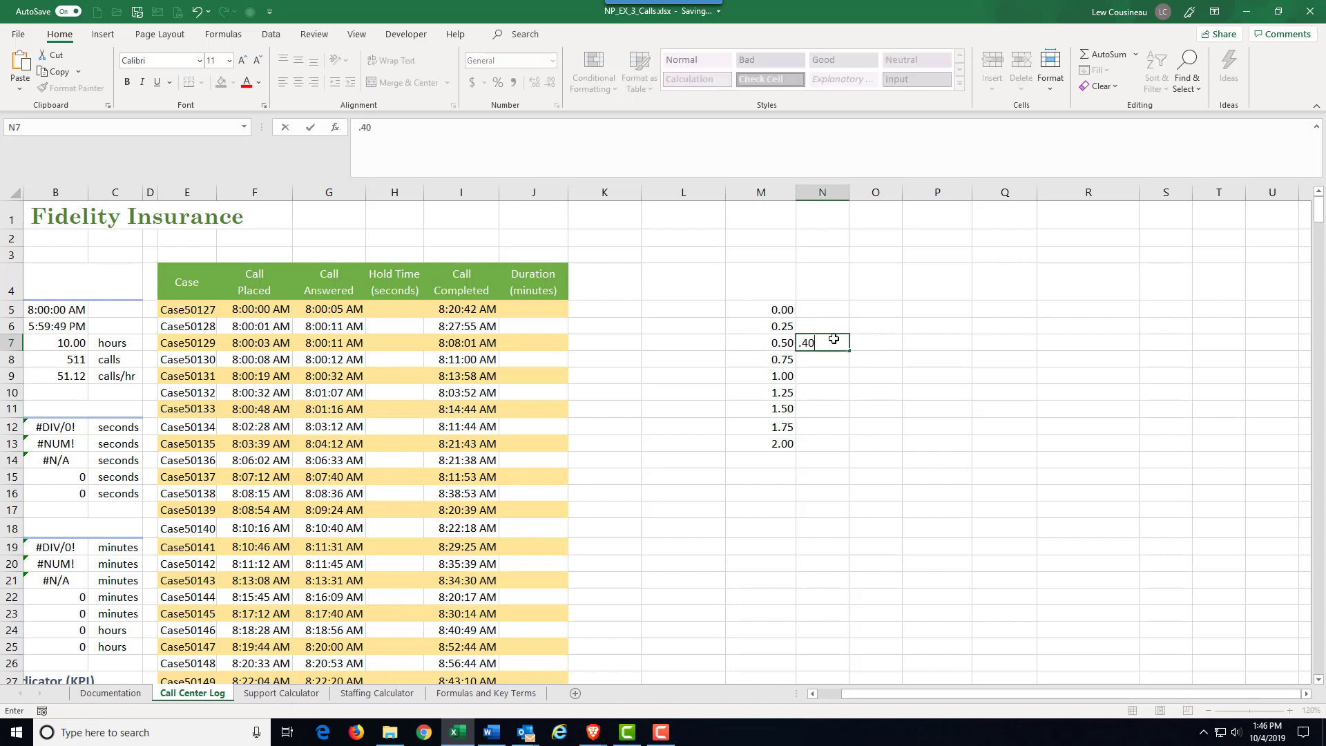
pyautogui.press('Return')
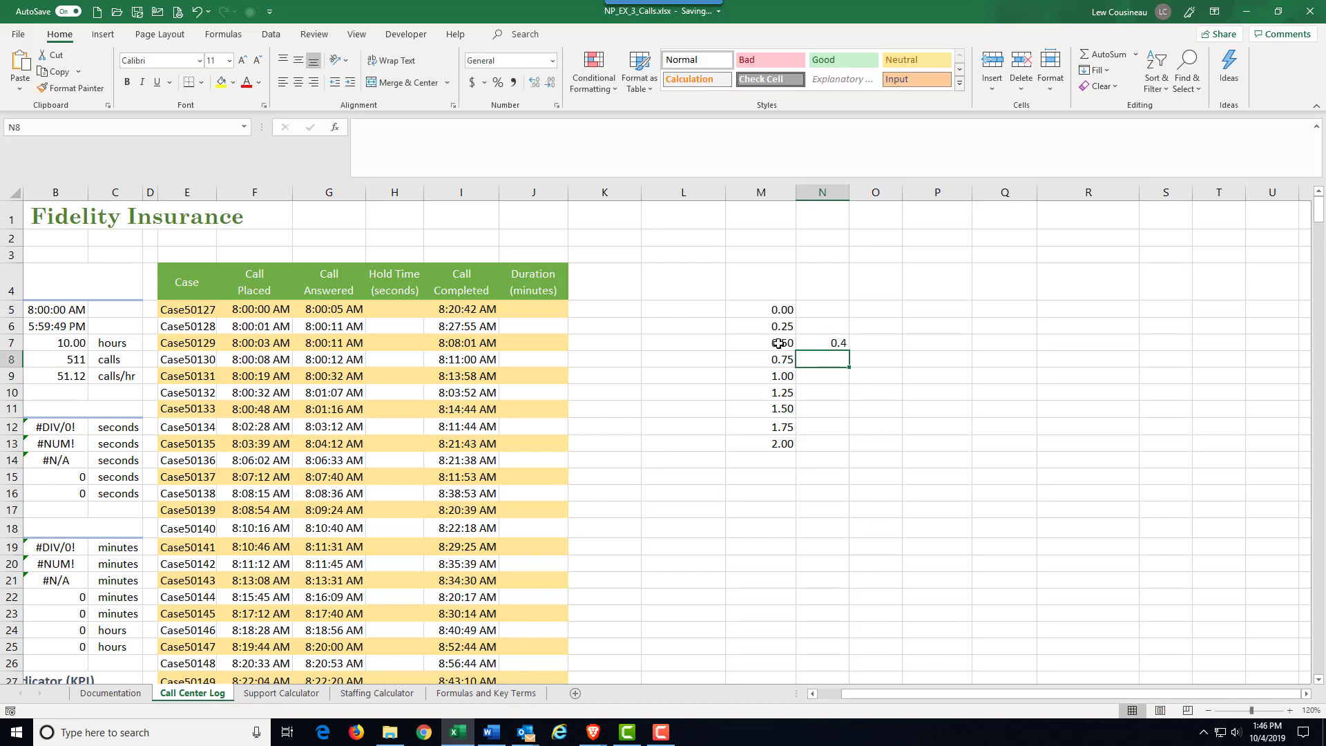
# Format the day fractions in M7:N7 as Time.
pyautogui.moveTo(776, 344); pyautogui.dragTo(830, 349)
pyautogui.click(552, 61)
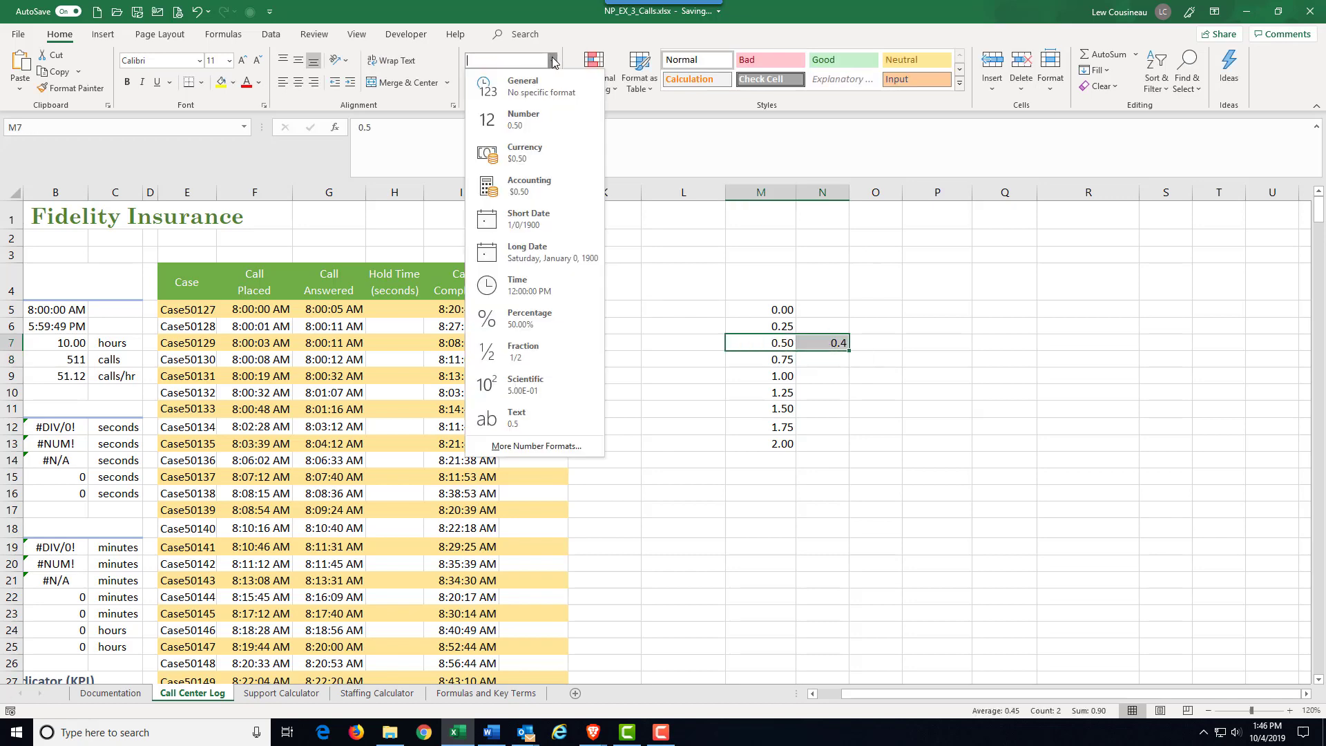
pyautogui.click(541, 279)
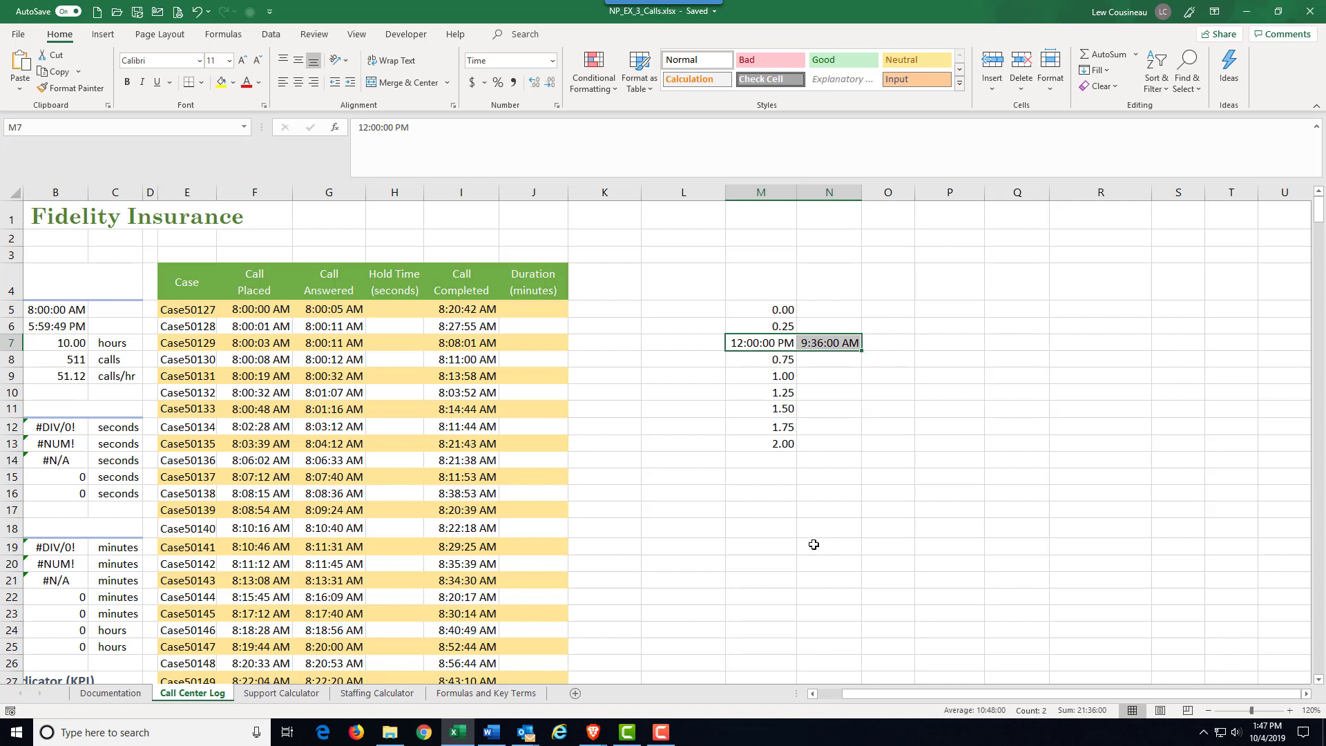
# Calculate the difference between the two times in row 7 with the formula =M7-N7 in O7.
pyautogui.click(839, 345)
pyautogui.click(754, 347)
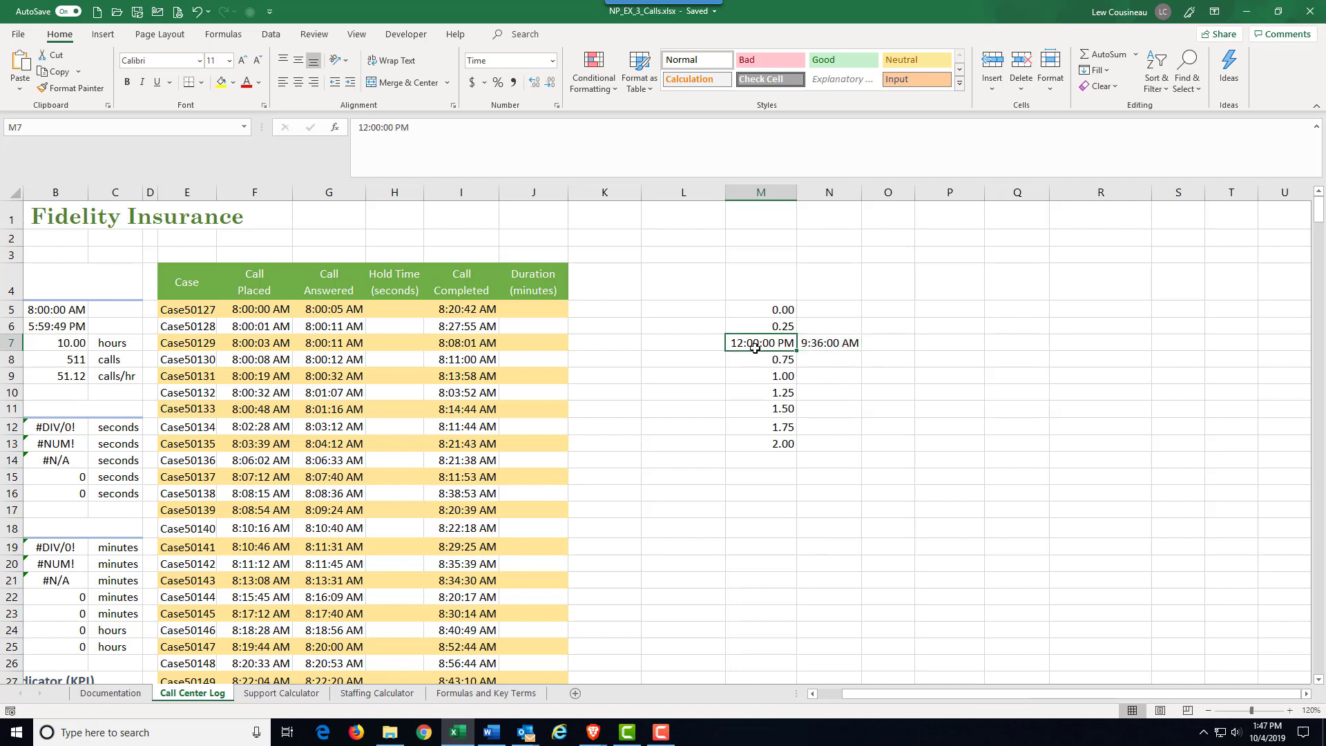
pyautogui.click(883, 347)
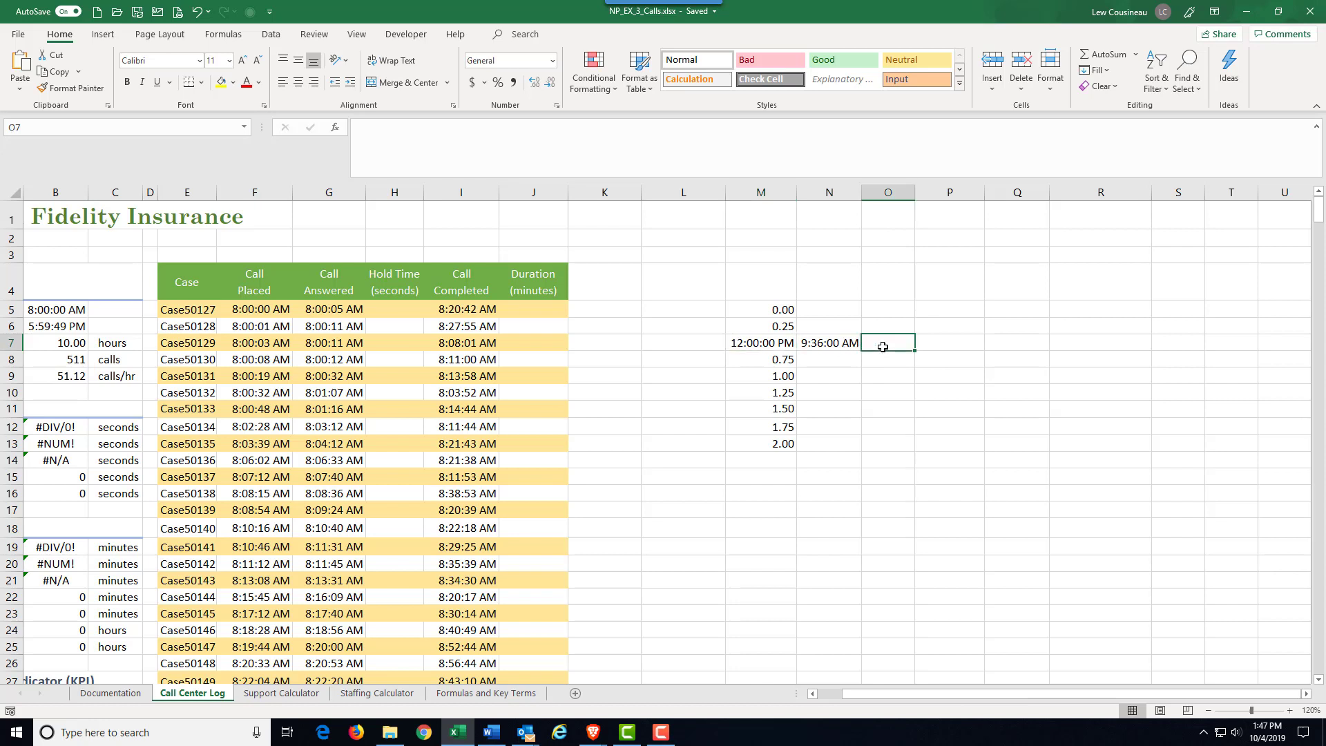
pyautogui.write('=')
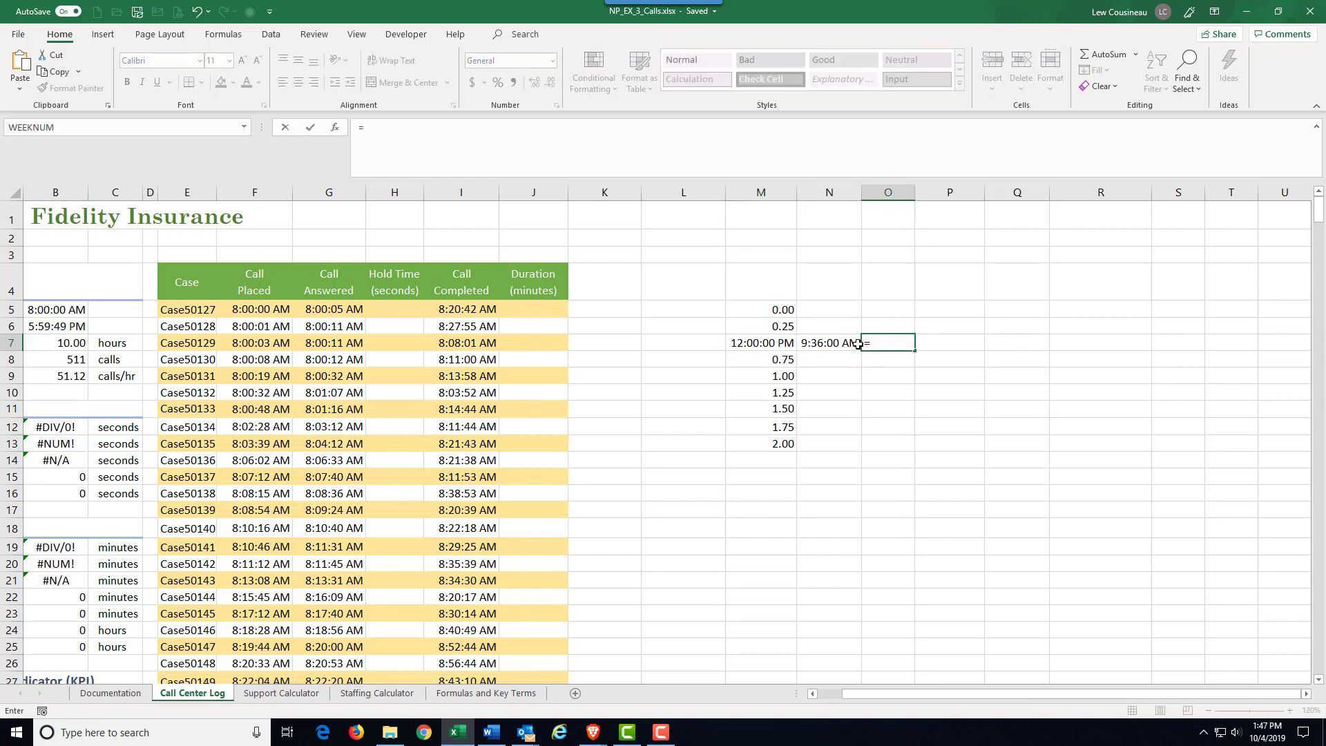
pyautogui.click(749, 345)
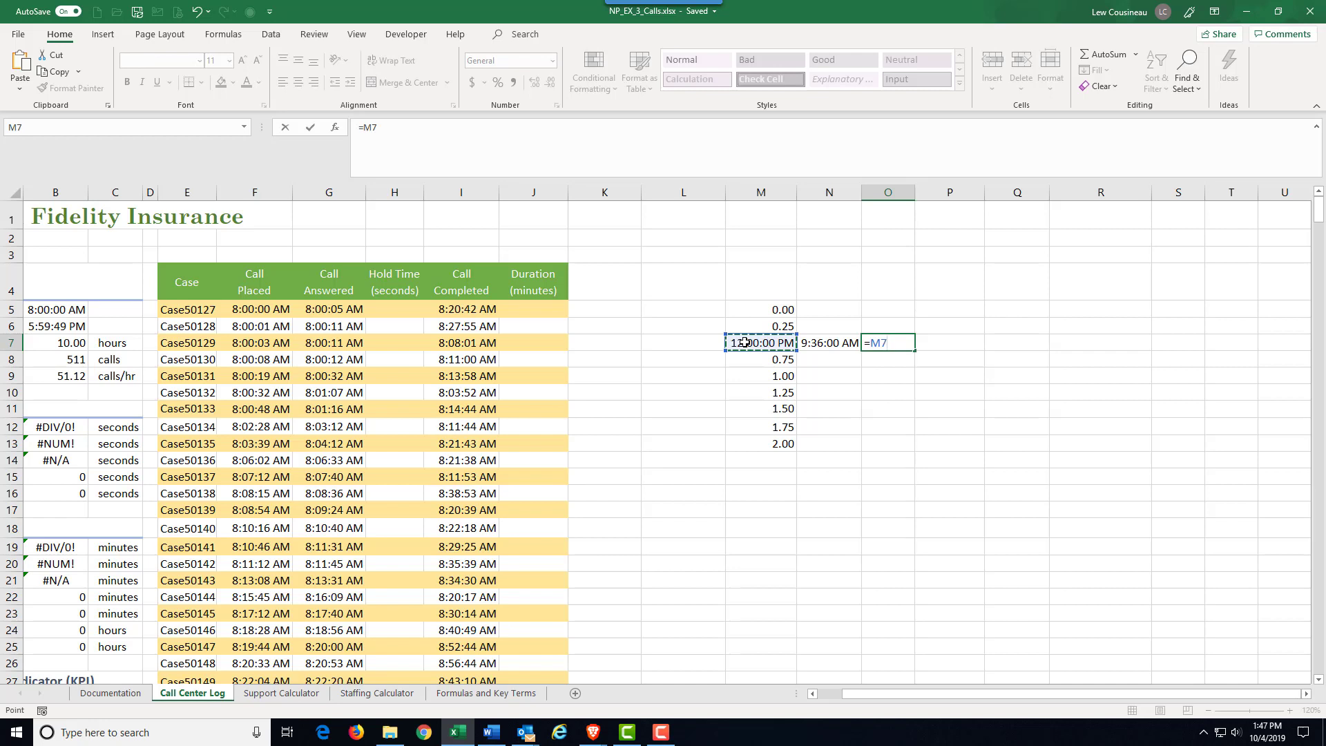
pyautogui.write('-')
pyautogui.click(823, 345)
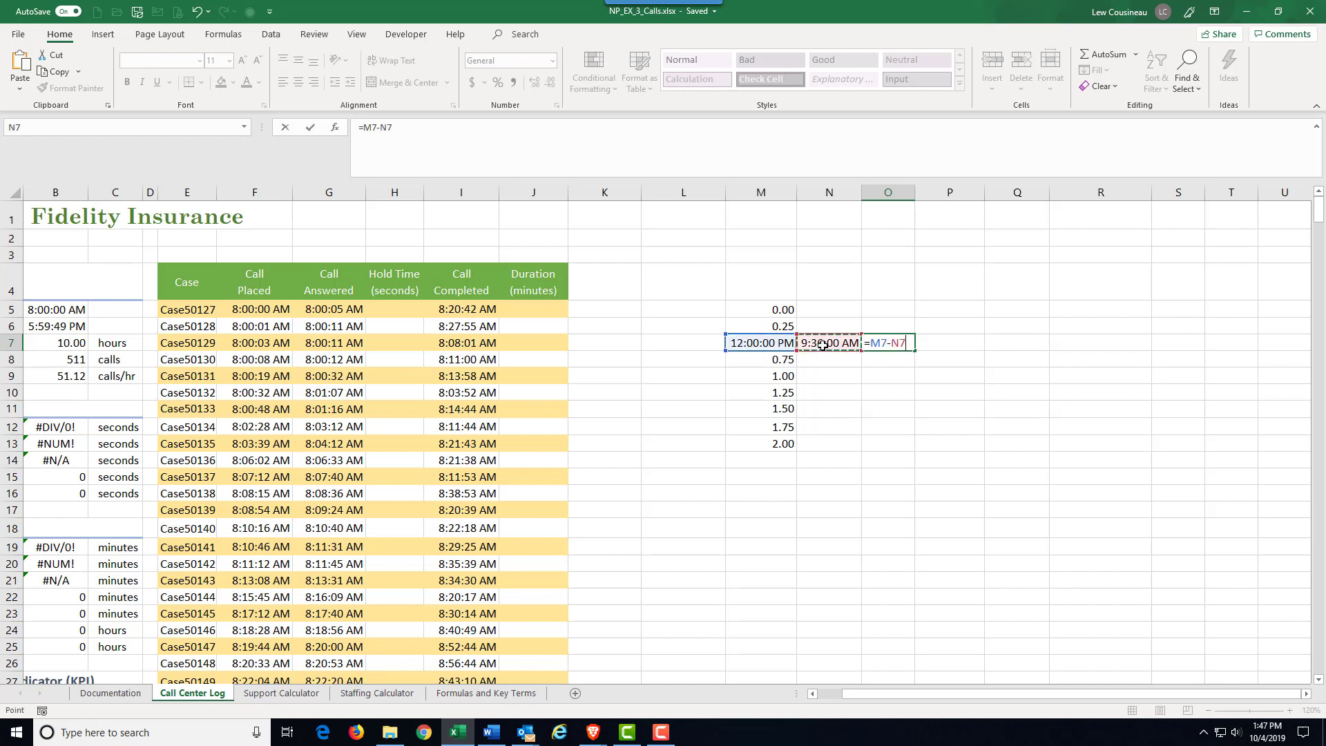
pyautogui.press('Return')
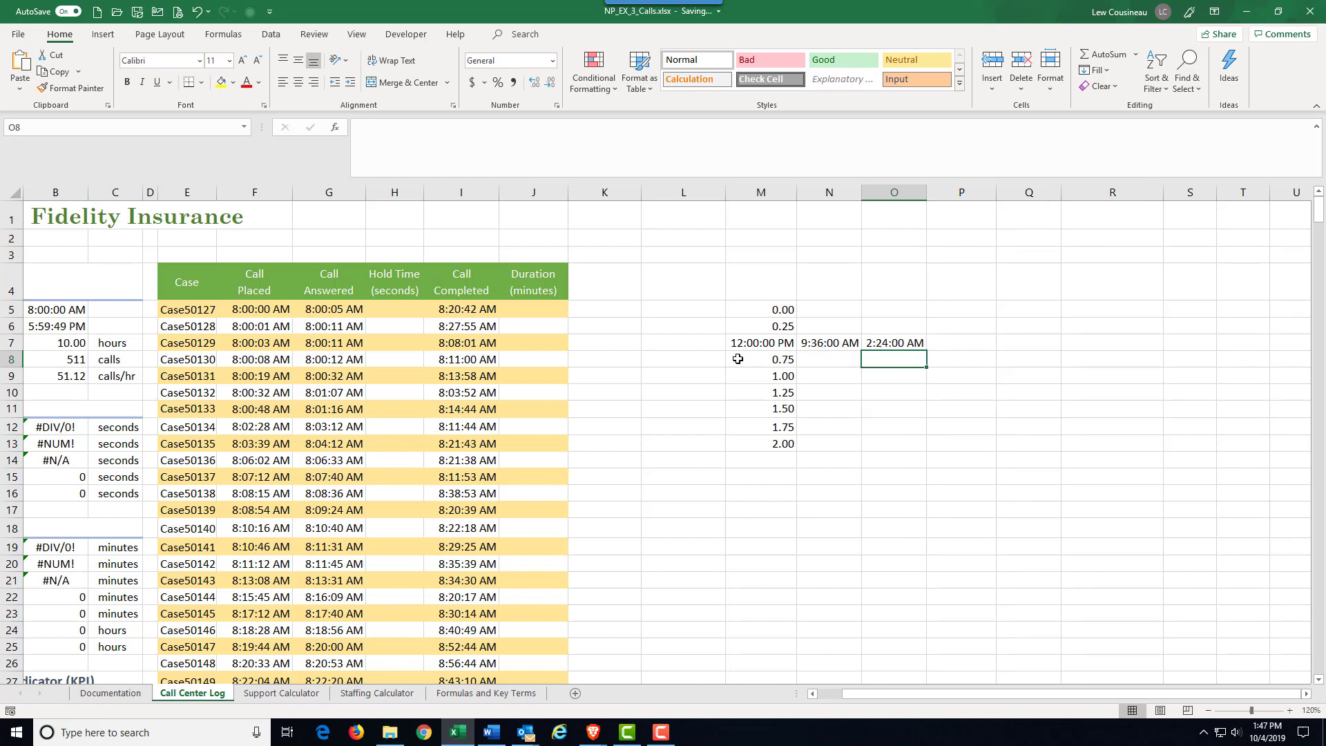
# Change the format of the time difference in O7 to Number.
pyautogui.click(896, 342)
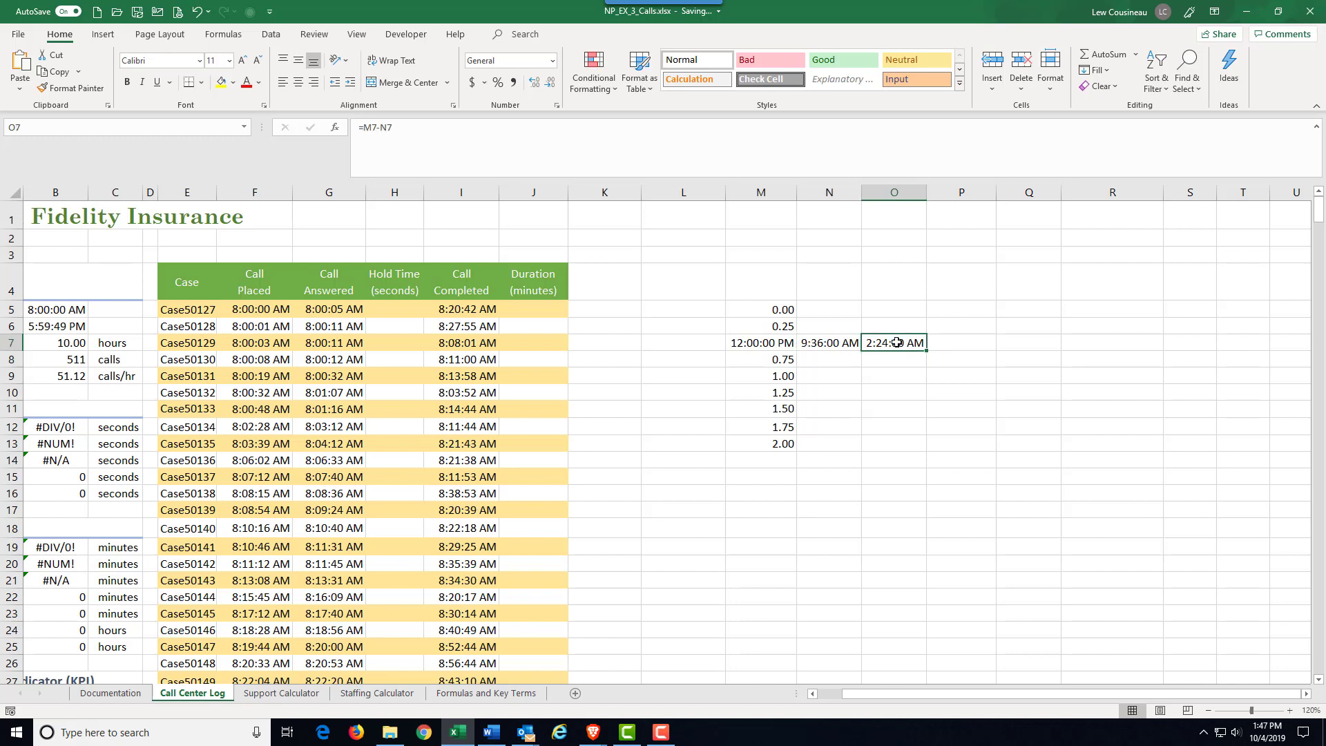
pyautogui.moveTo(767, 339); pyautogui.dragTo(821, 339)
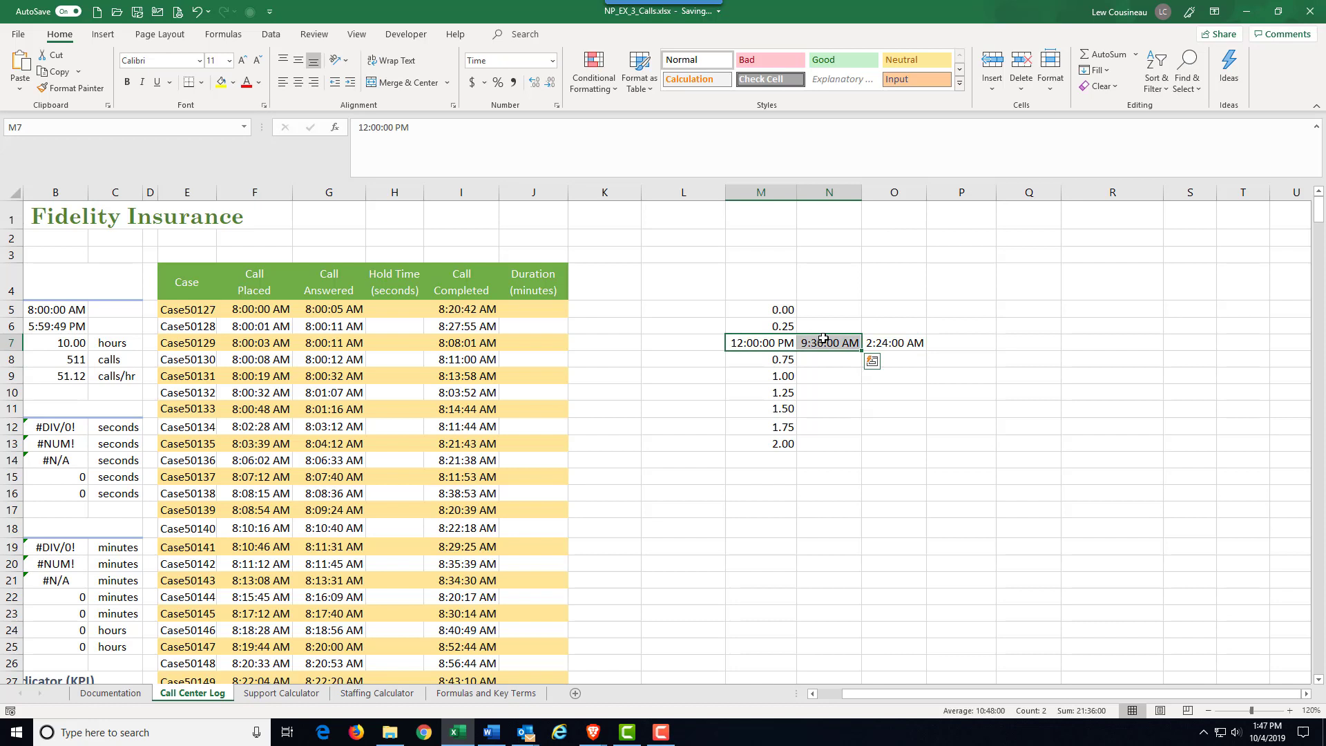
pyautogui.click(886, 347)
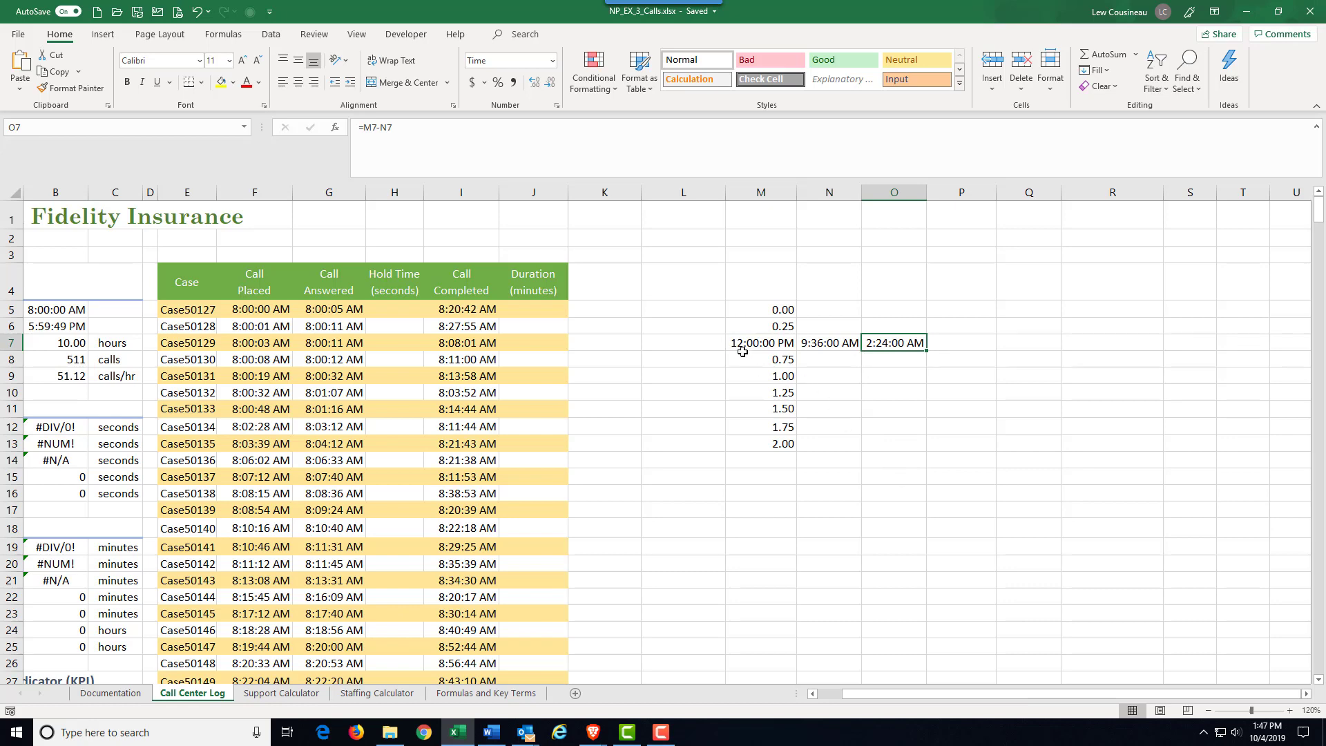
pyautogui.click(552, 61)
pyautogui.click(541, 117)
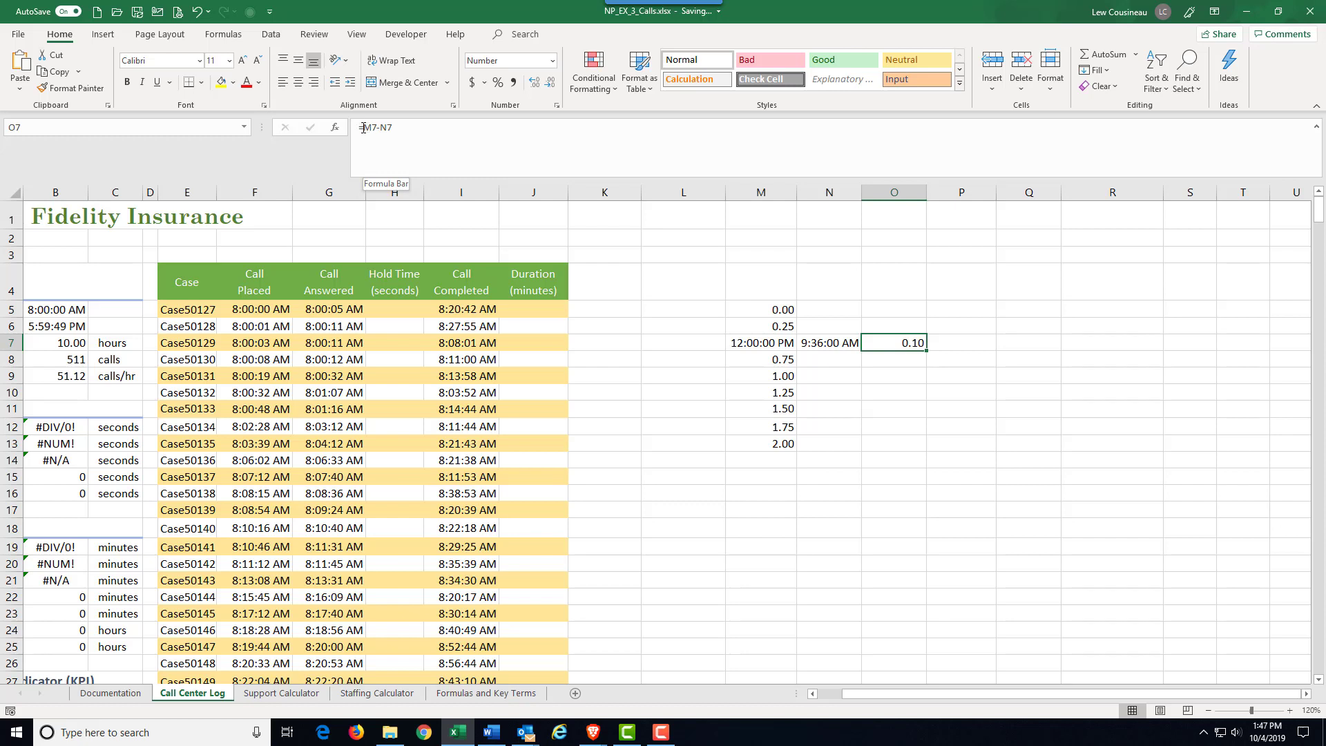
# Convert the time difference in O7 to hours by changing its formula to =(M7-N7)*24.
pyautogui.click(363, 127)
pyautogui.write('(')
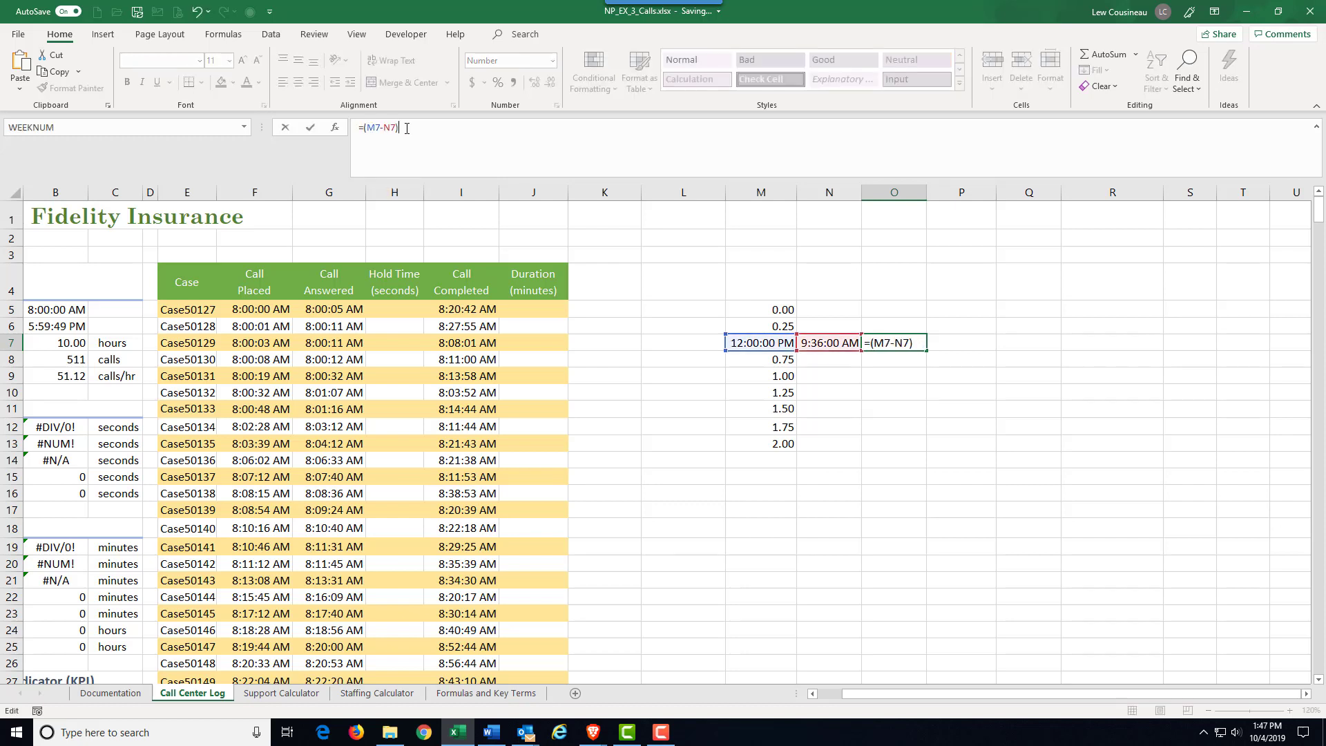
pyautogui.write(')*24')
pyautogui.press('Return')
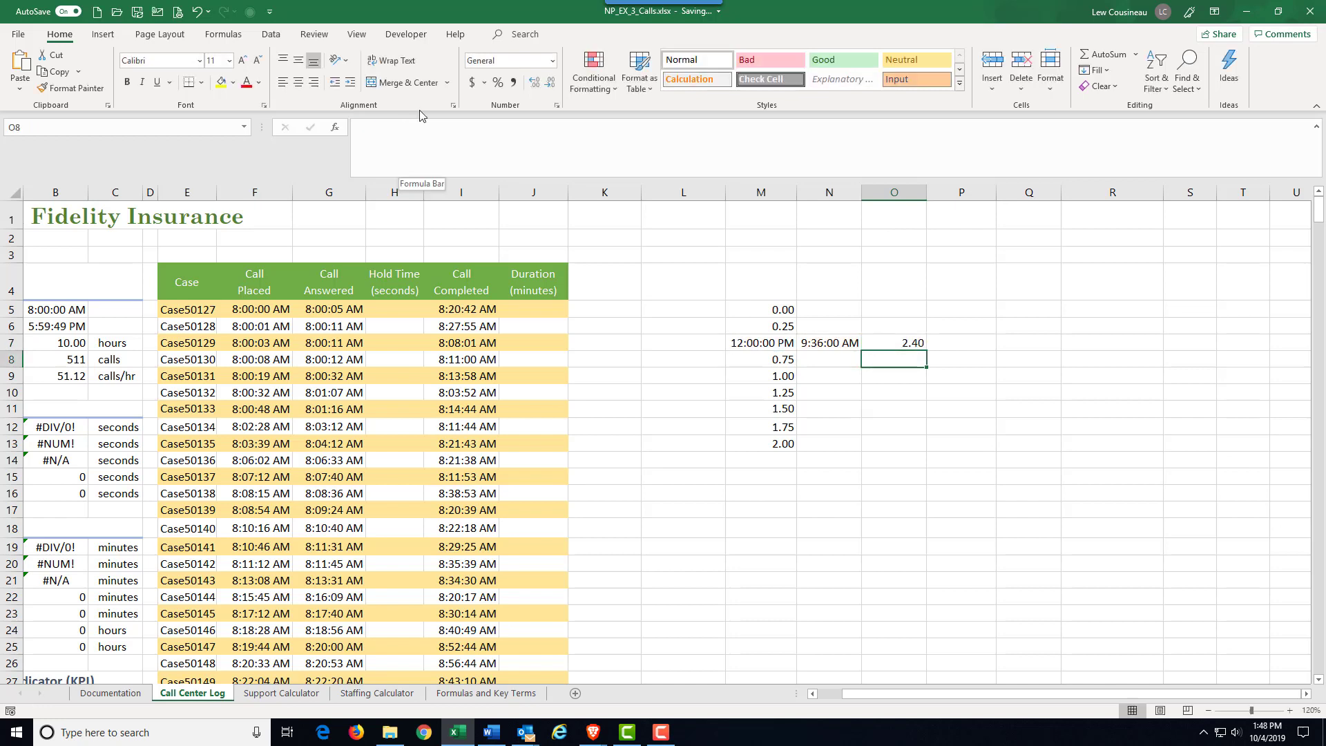
# Convert the time difference in O7 to minutes by extending its formula to =(M7-N7)*24*60.
pyautogui.click(910, 344)
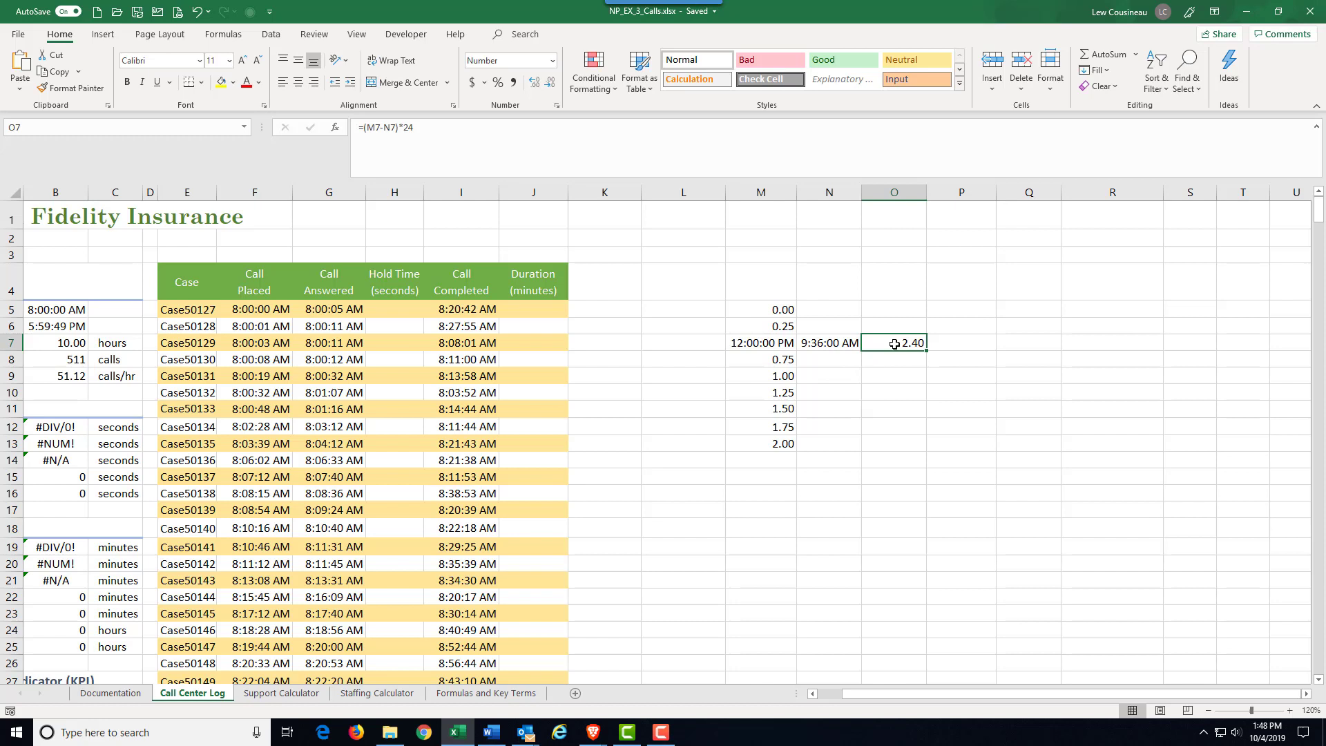
pyautogui.click(447, 127)
pyautogui.write('*')
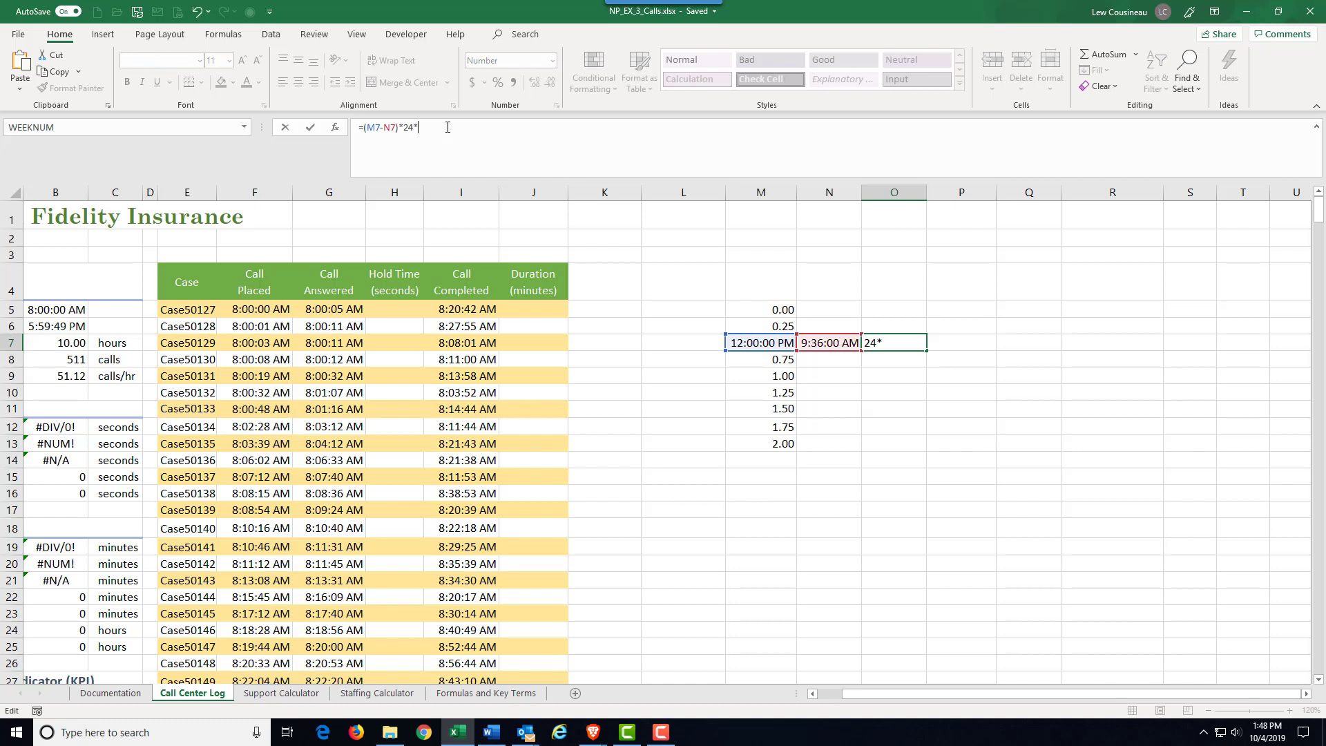
pyautogui.write('60')
pyautogui.press('Return')
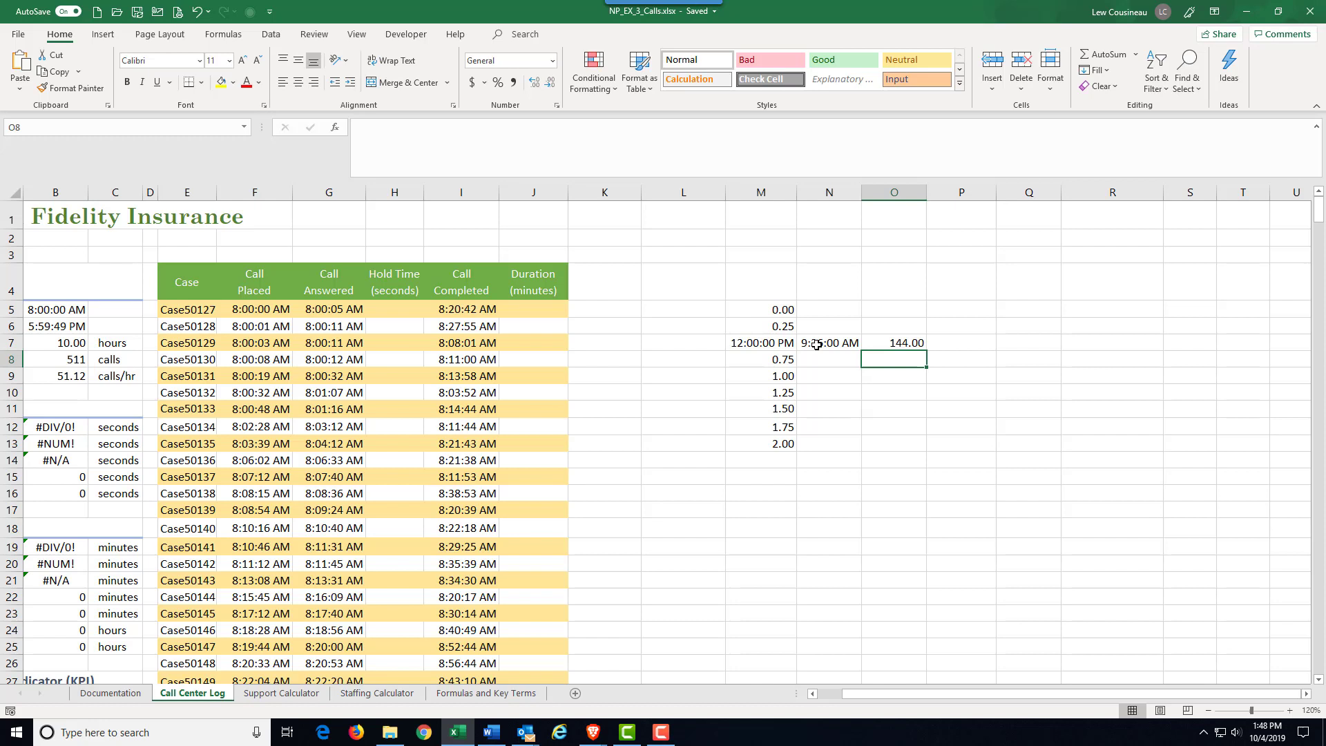
# Convert the time difference in O7 to seconds by extending its formula to =(M7-N7)*24*60*60.
pyautogui.click(902, 341)
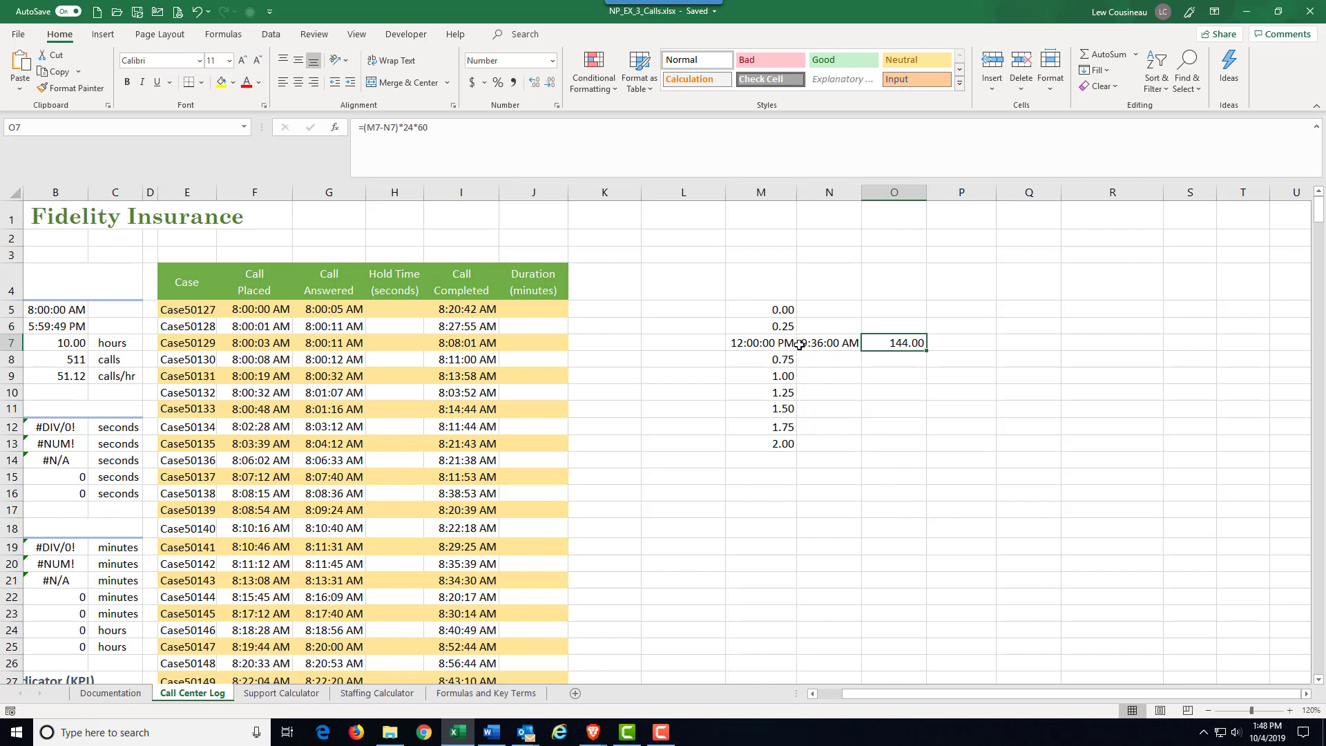
pyautogui.click(480, 135)
pyautogui.write('*')
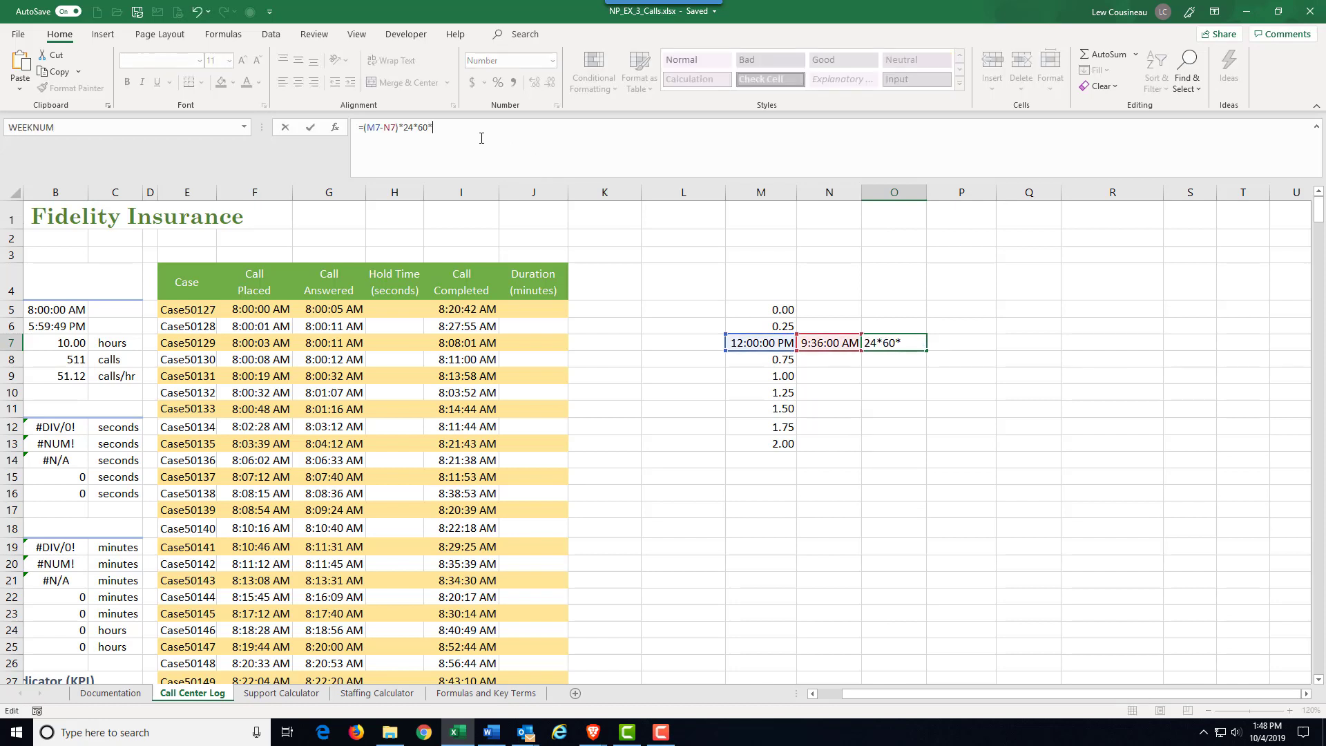
pyautogui.write('60')
pyautogui.press('Return')
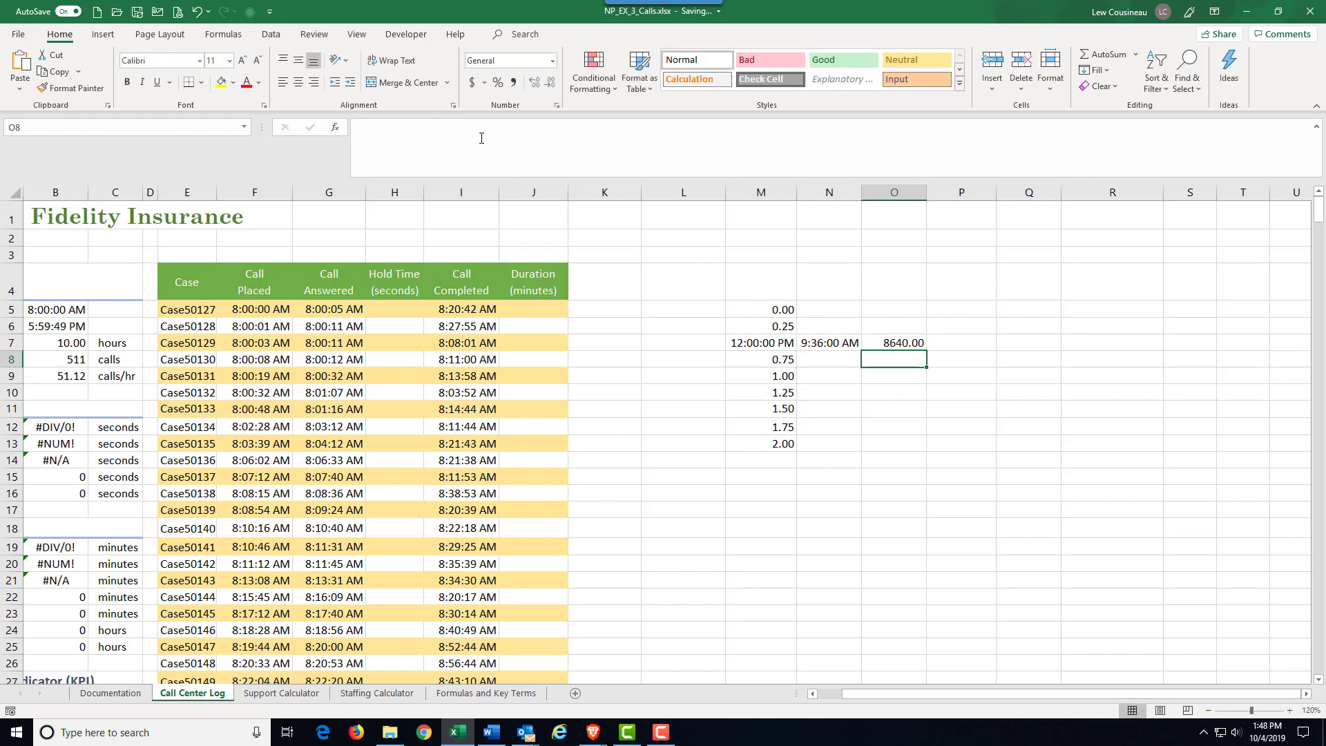
pyautogui.click(893, 344)
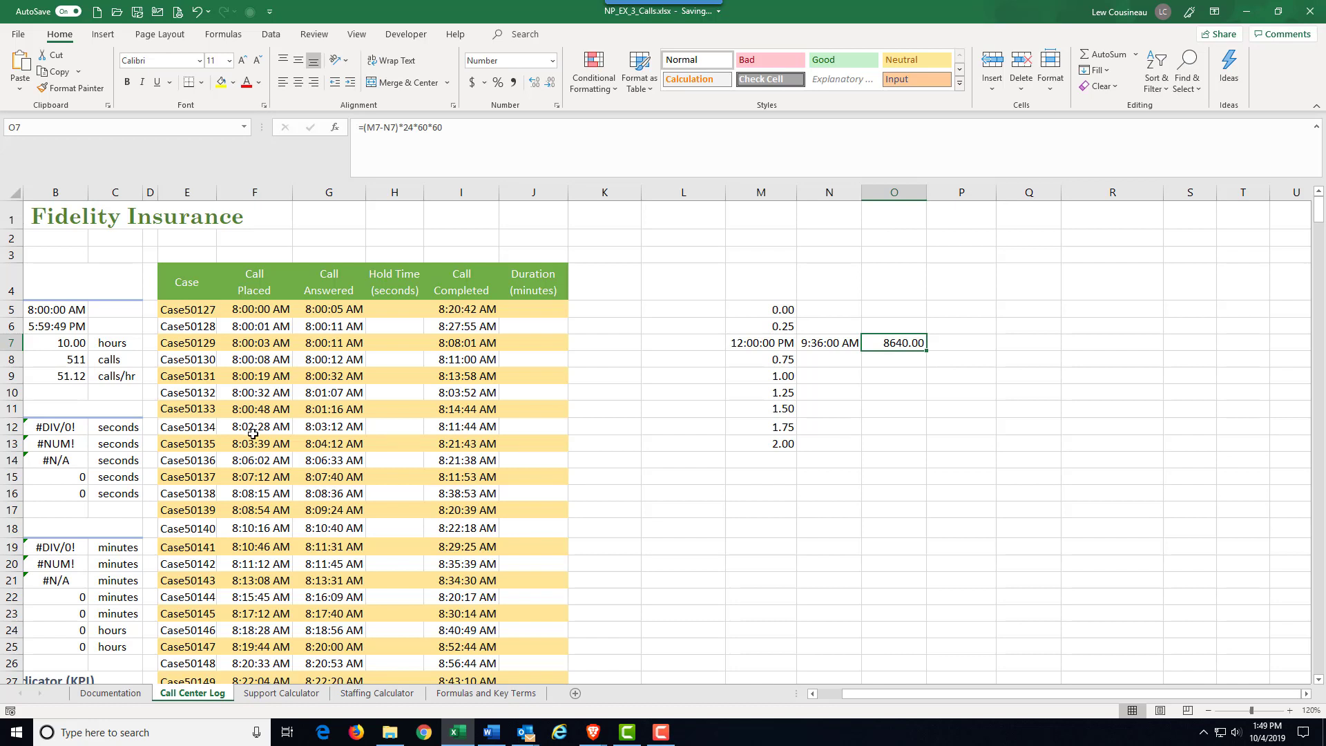
# Calculate the first call's hold time in H5 by subtracting Call Placed from Call Answered with =G5-F5.
pyautogui.click(254, 305)
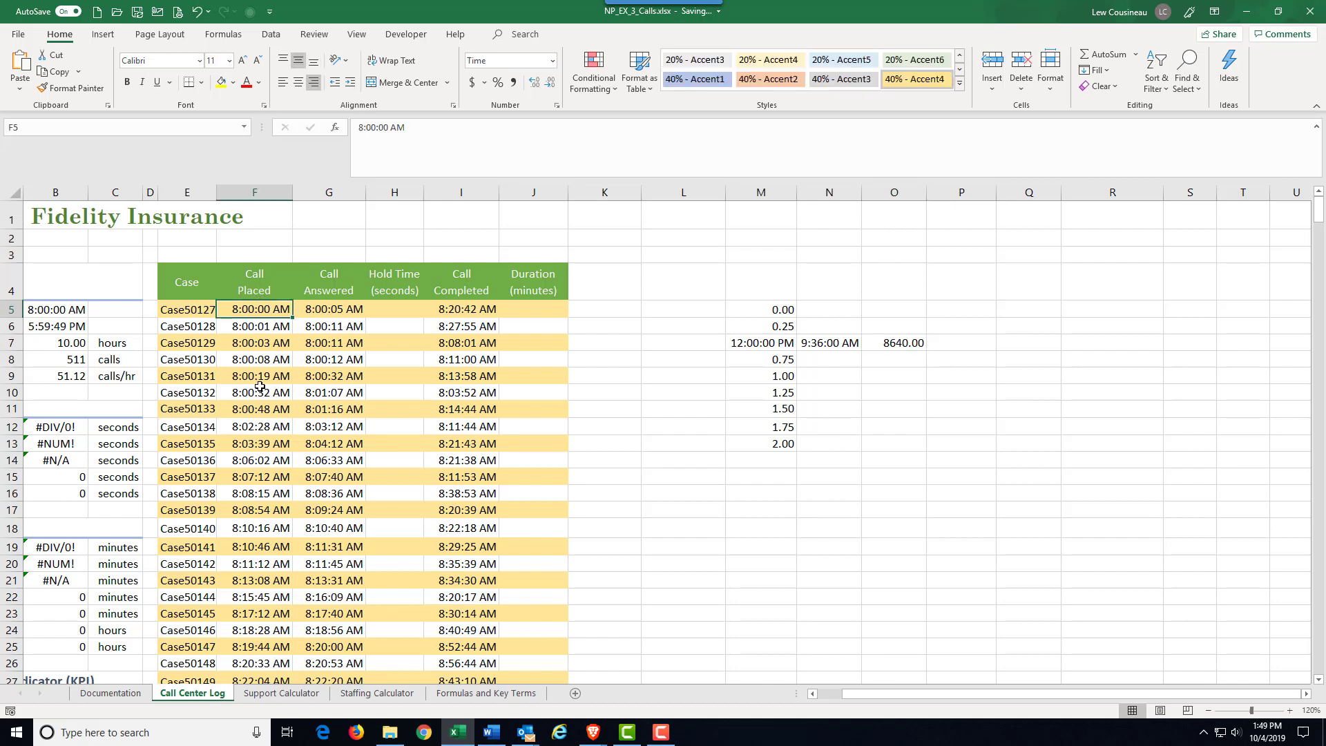
pyautogui.click(307, 309)
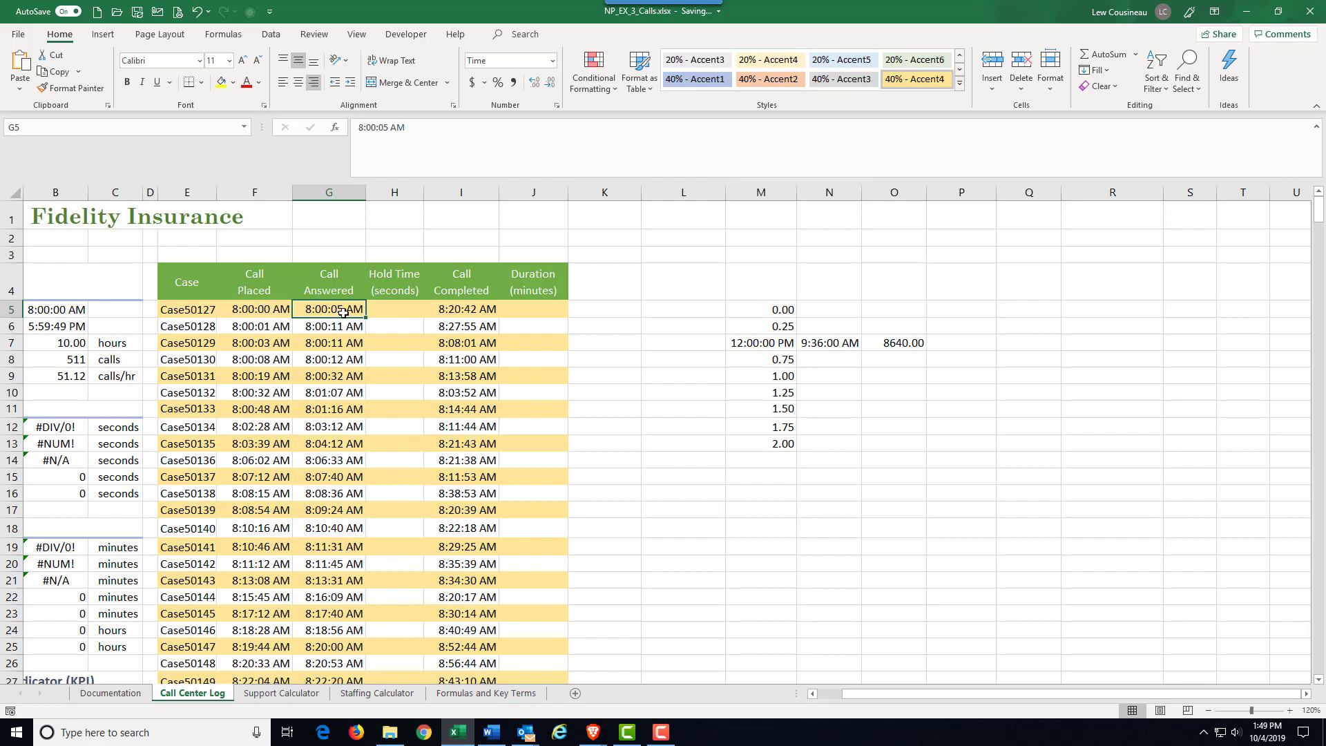
pyautogui.click(414, 270)
pyautogui.click(400, 306)
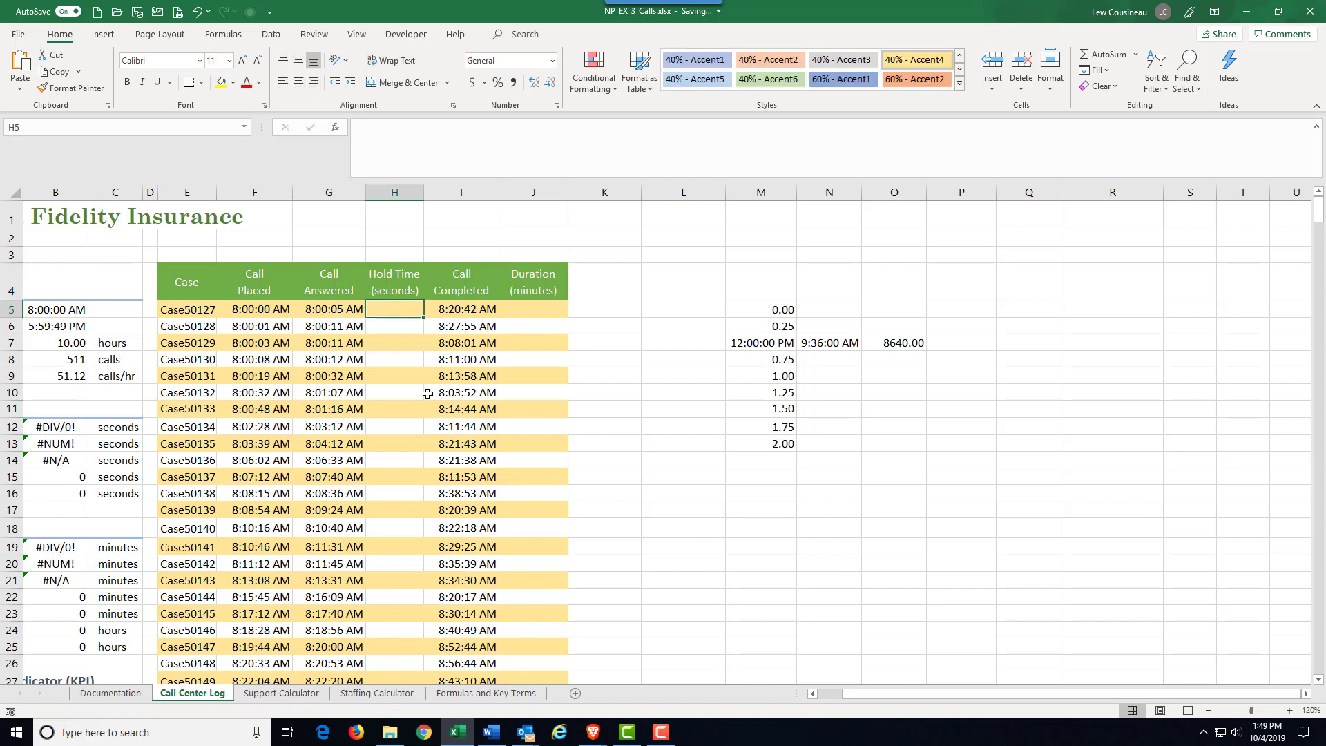
pyautogui.write('=')
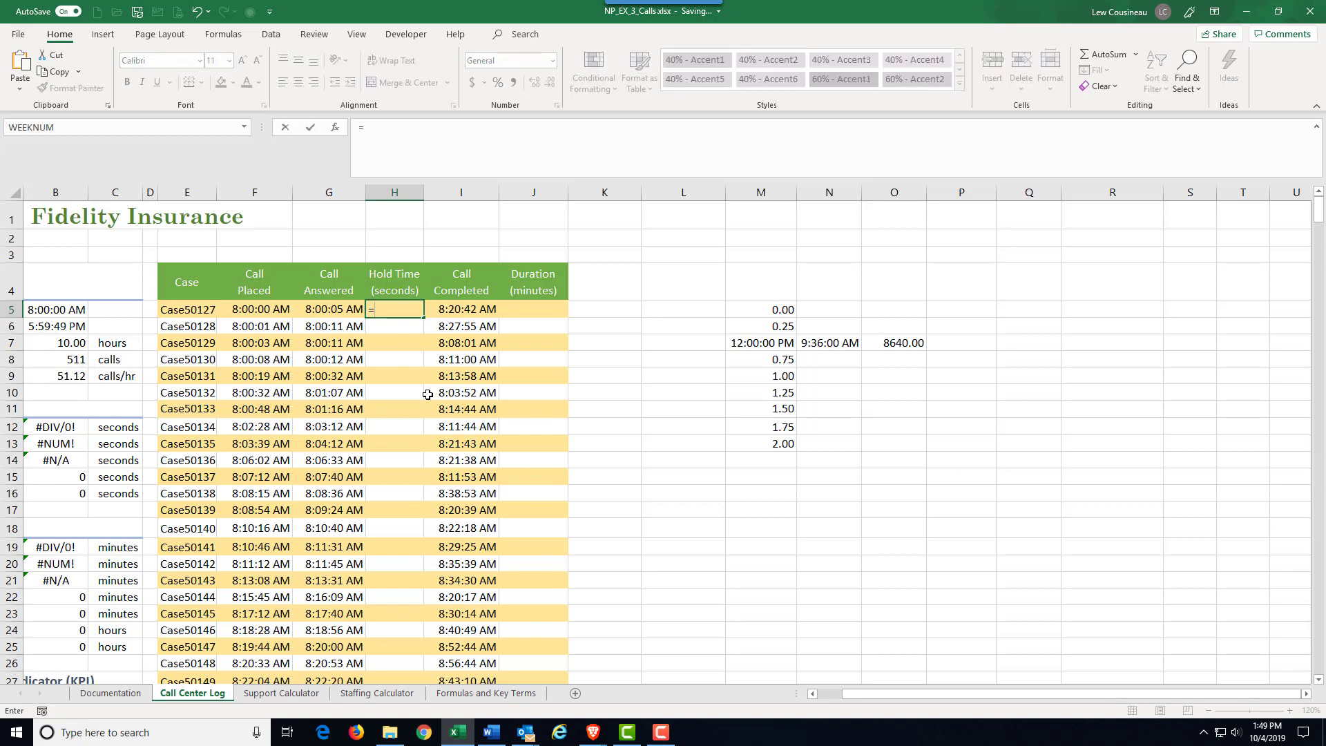
pyautogui.click(334, 307)
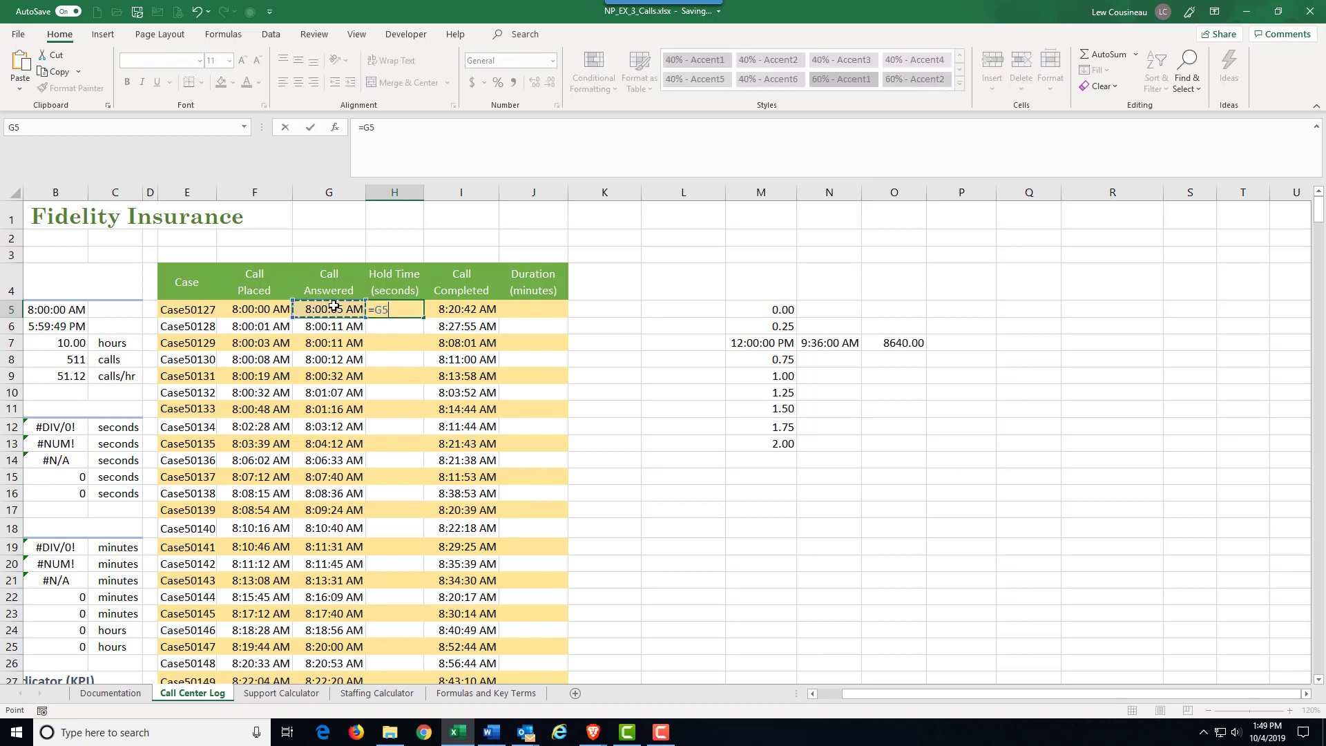
pyautogui.write('-')
pyautogui.click(273, 312)
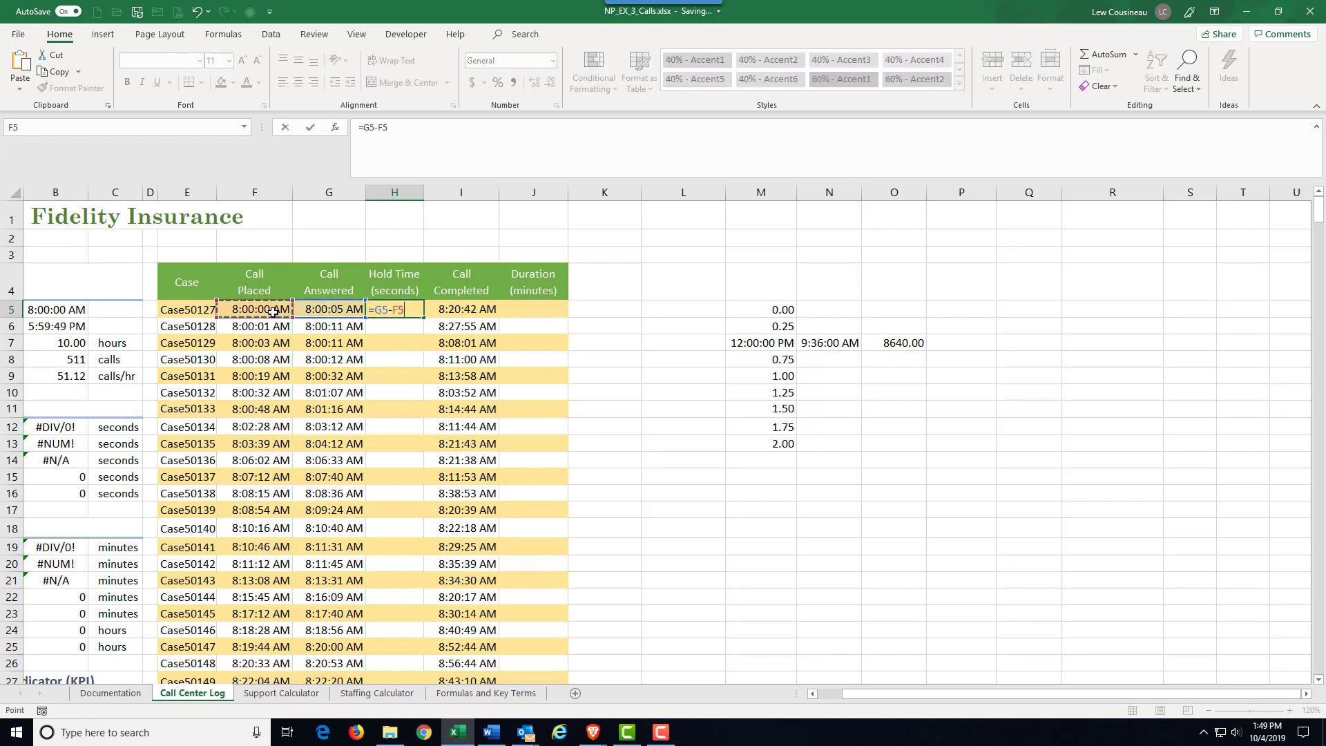
pyautogui.press('Return')
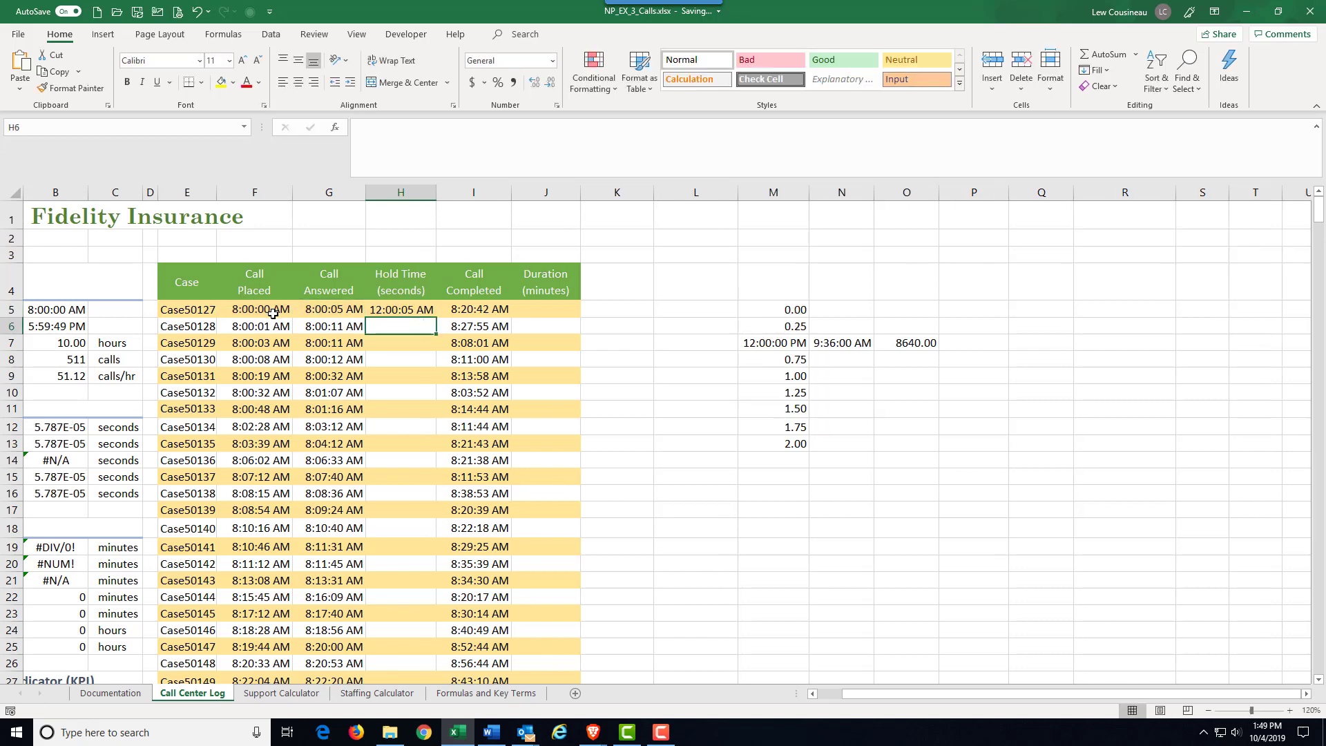
# Format the first call's hold time in H5 as Number.
pyautogui.click(419, 309)
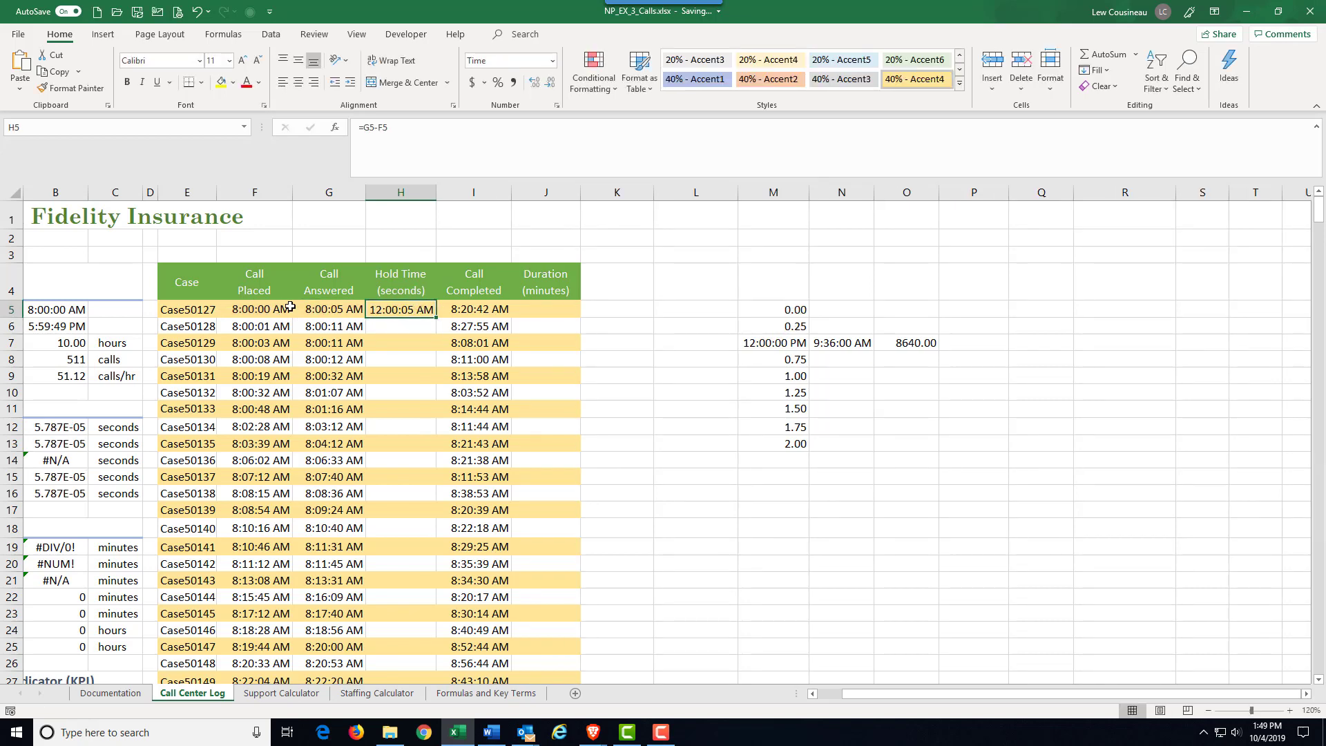
pyautogui.moveTo(275, 308); pyautogui.dragTo(328, 313)
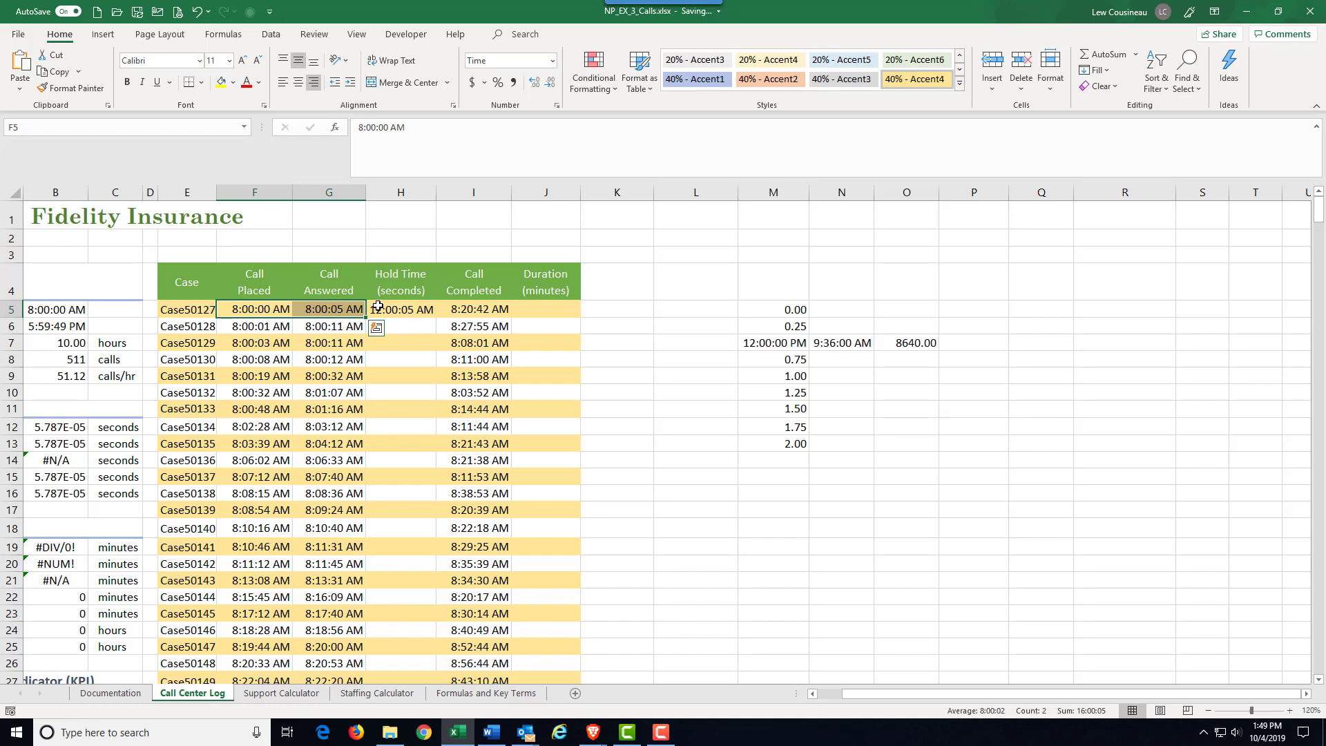
pyautogui.click(380, 309)
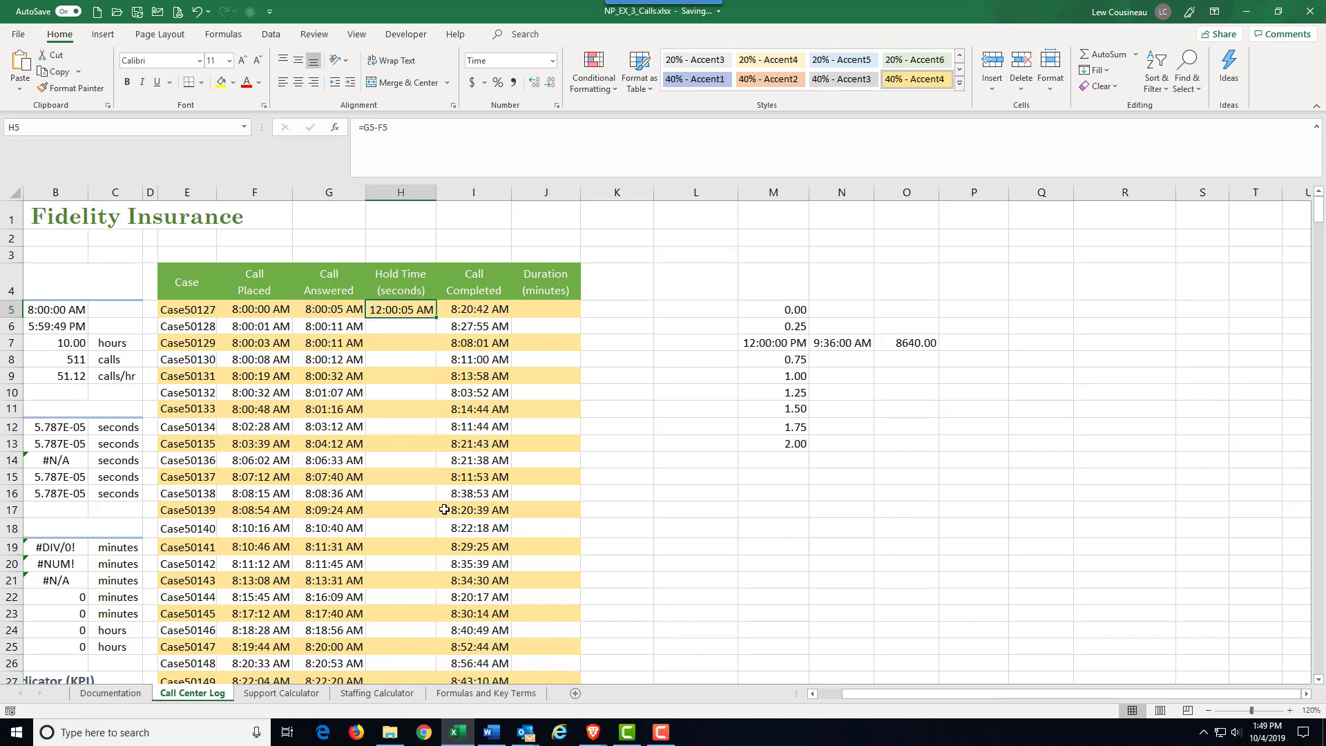
pyautogui.click(551, 61)
pyautogui.click(541, 124)
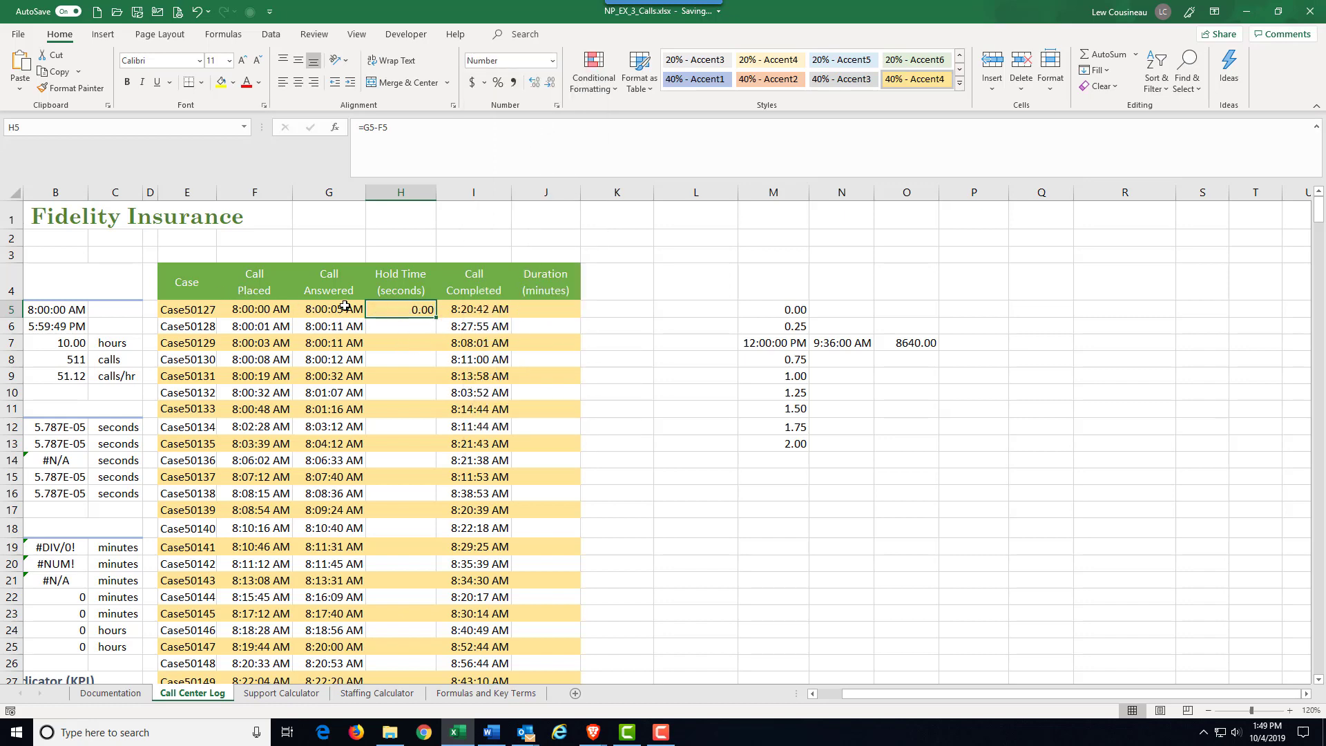
# Increase the decimals shown in H5 to ten places and widen column H to fit the longer value.
pyautogui.click(534, 83)
pyautogui.click(534, 83)
pyautogui.click(534, 83)
pyautogui.click(534, 83)
pyautogui.click(534, 83)
pyautogui.click(534, 83)
pyautogui.click(534, 83)
pyautogui.click(534, 82)
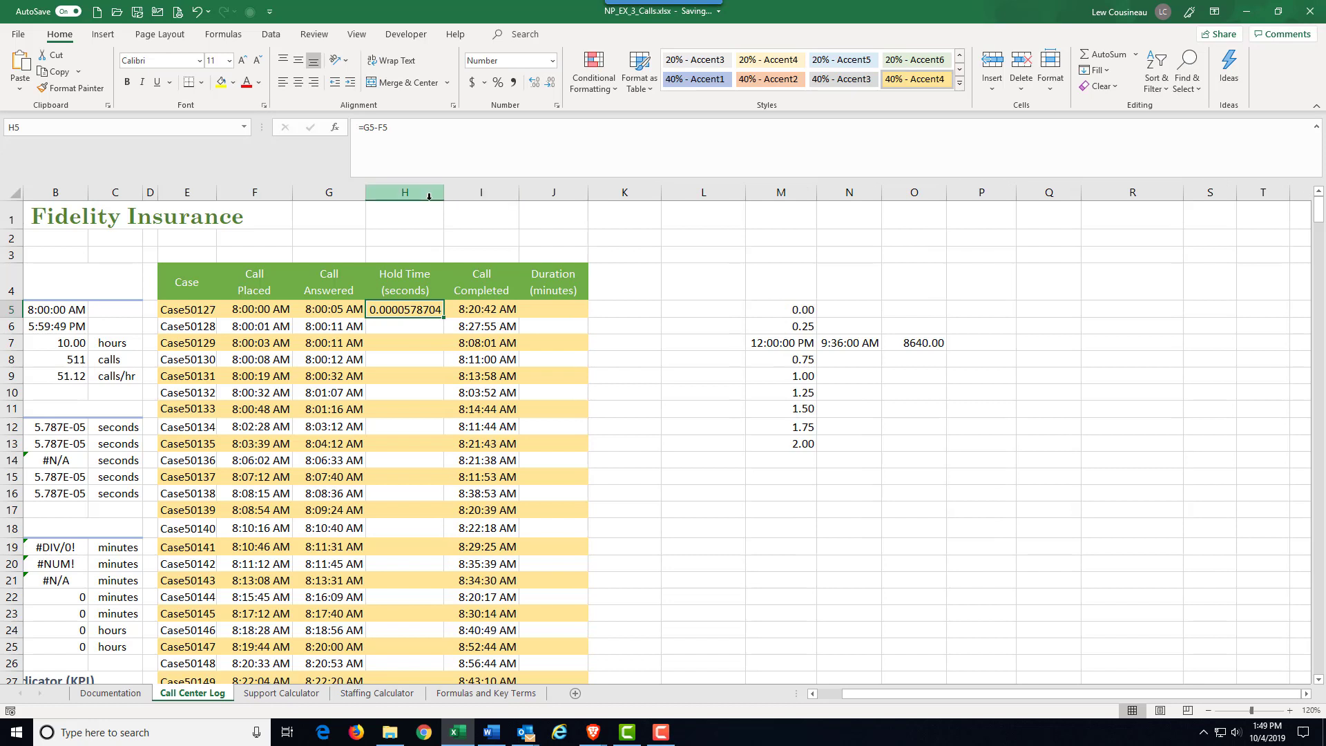
pyautogui.moveTo(443, 194); pyautogui.dragTo(478, 195)
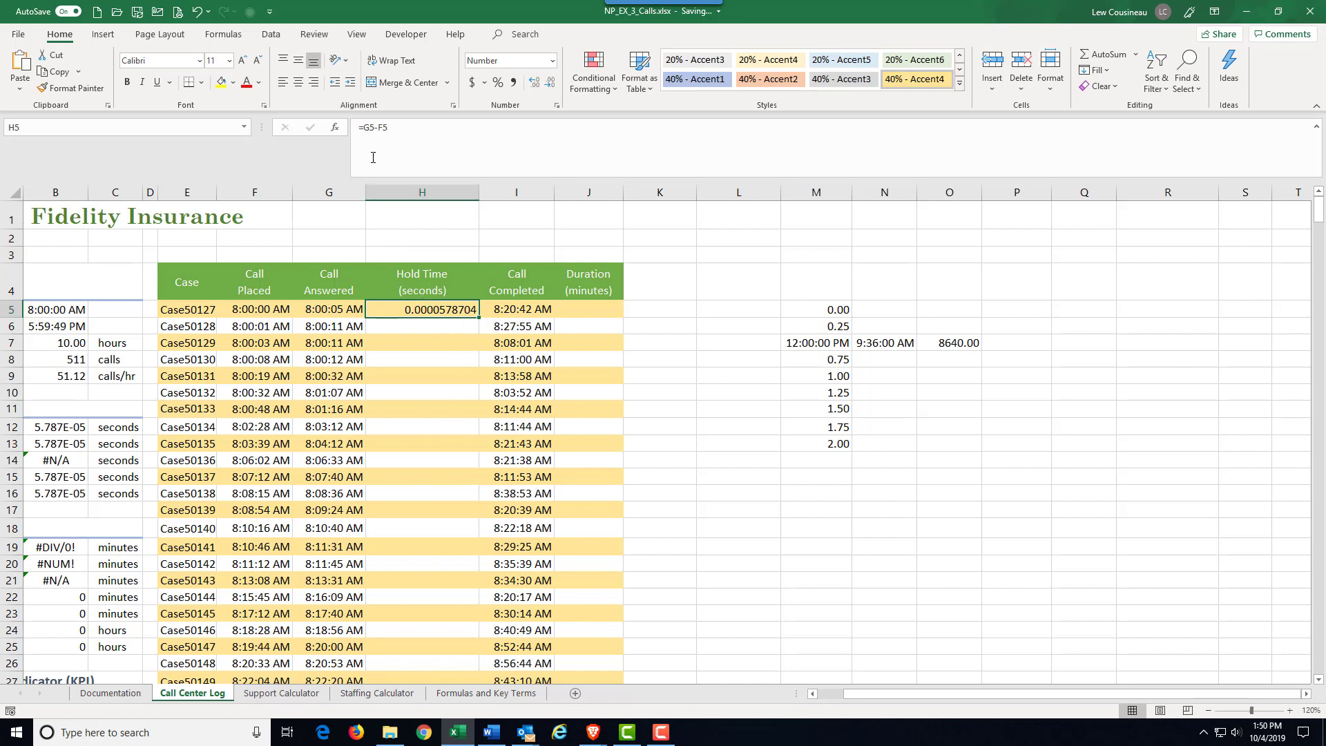
# Convert the hold time in H5 to seconds by changing its formula to =(G5-F5)*24*60*60.
pyautogui.click(364, 131)
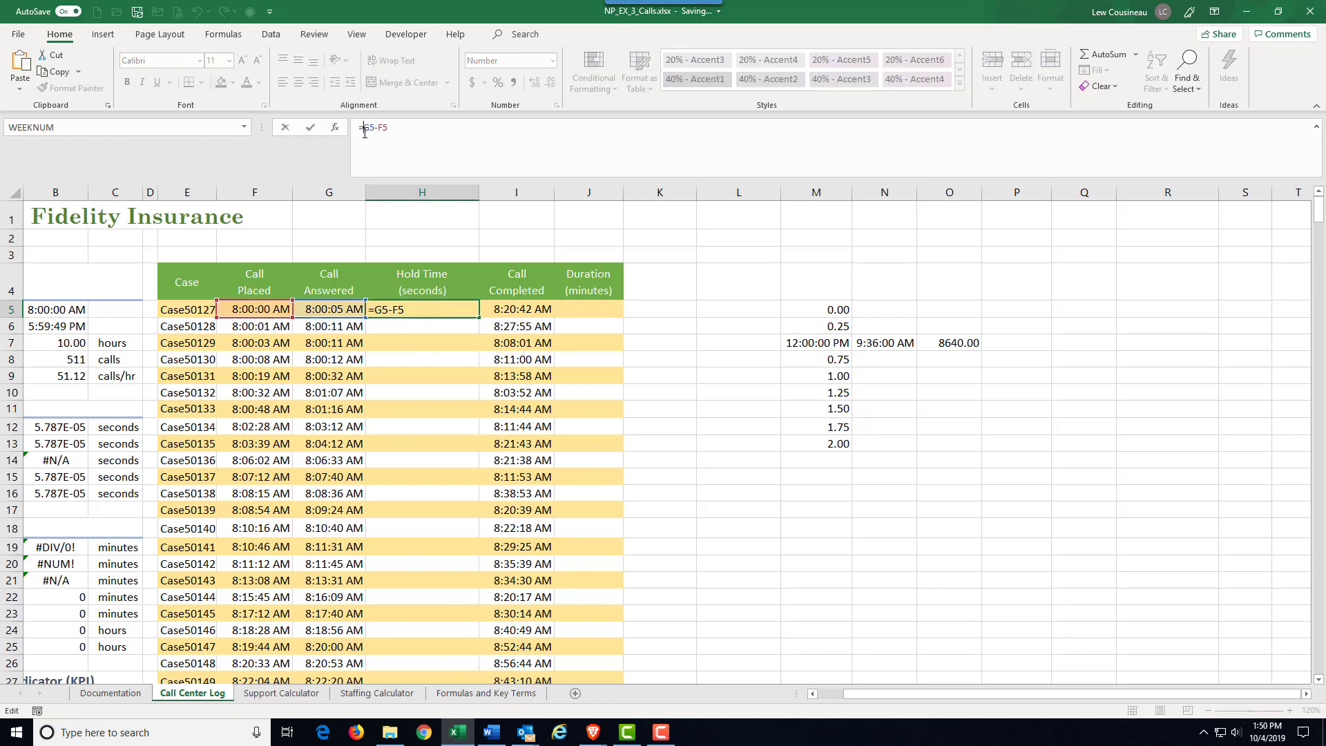
pyautogui.write('(')
pyautogui.write(')*24')
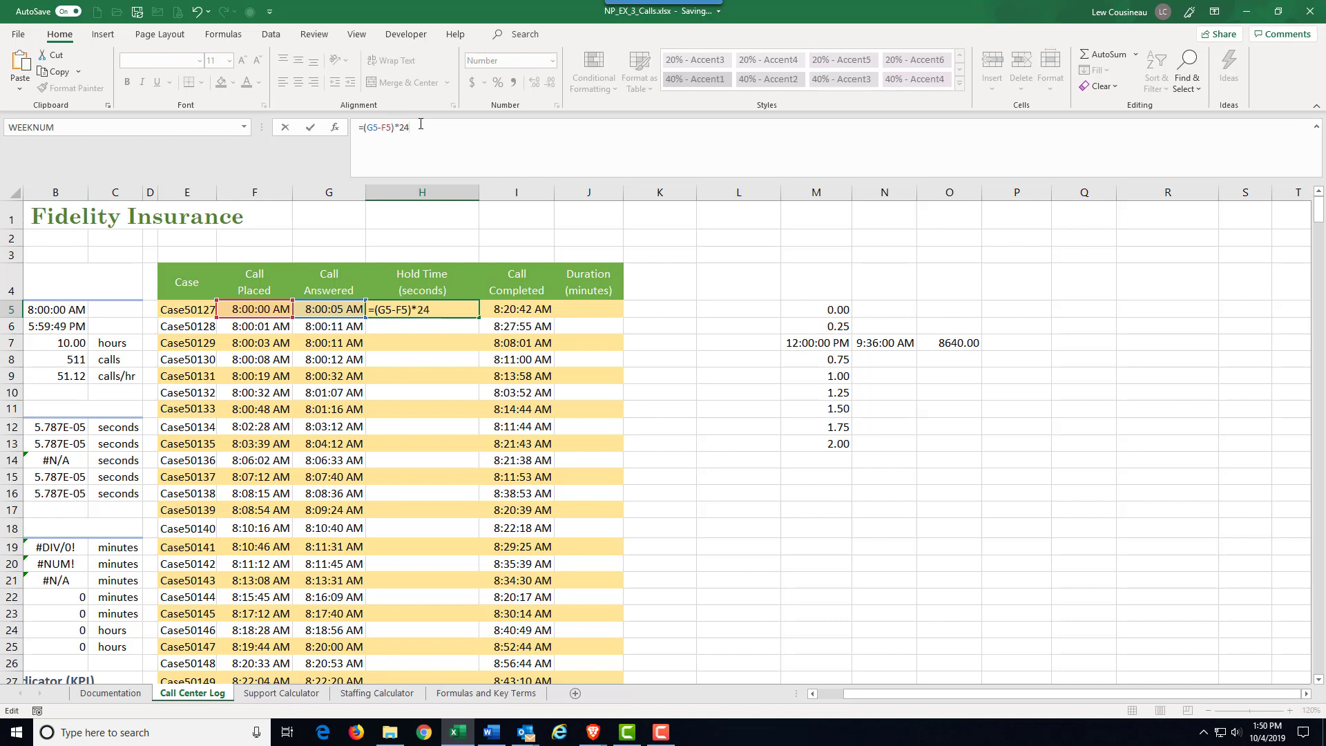
pyautogui.write('*60*60')
pyautogui.press('Return')
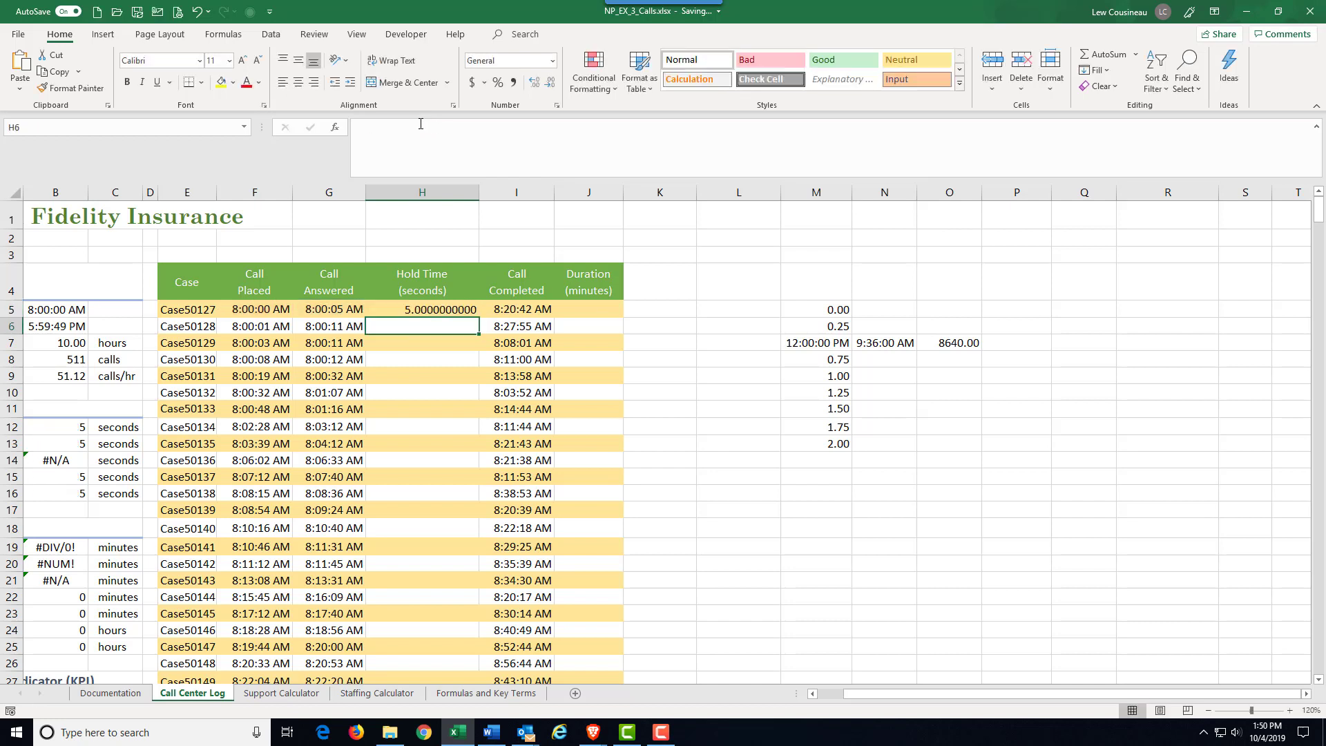
# Reduce the decimals shown in H5 to two places.
pyautogui.click(431, 309)
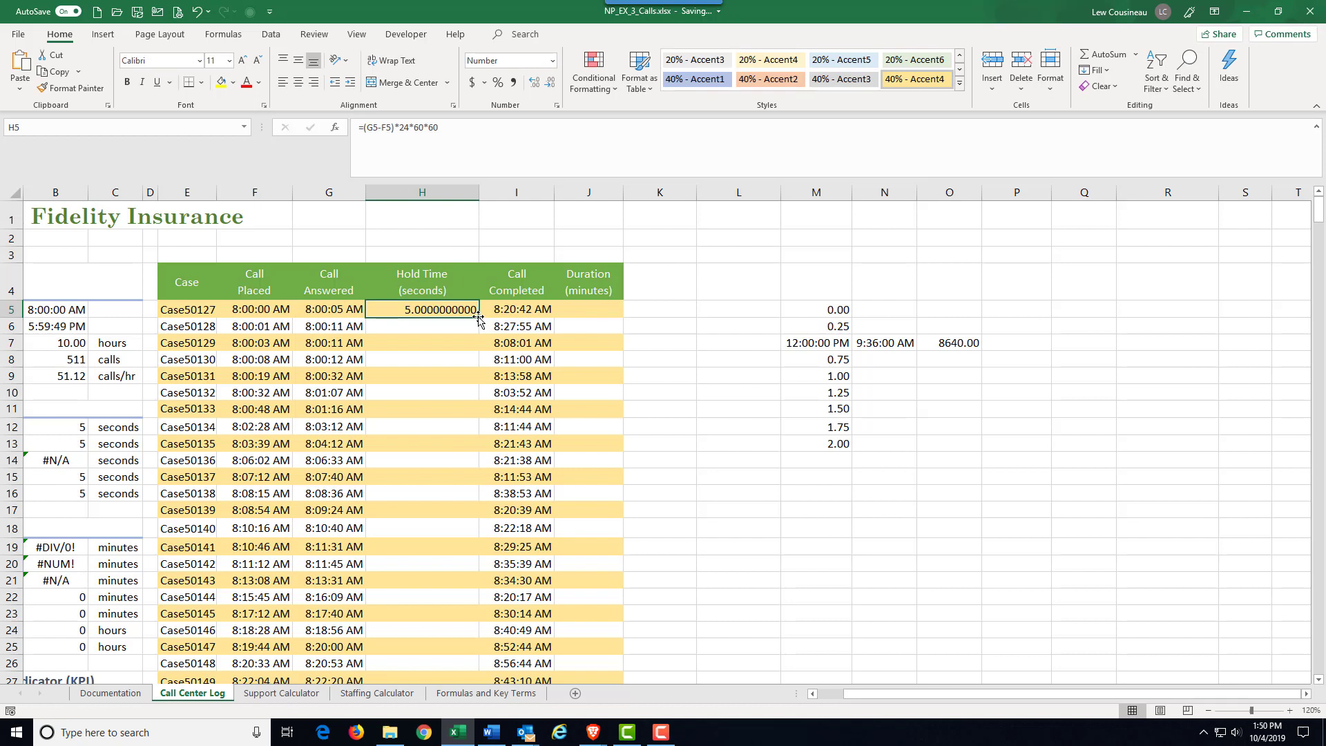
pyautogui.click(550, 83)
pyautogui.click(550, 83)
pyautogui.click(551, 82)
pyautogui.click(550, 83)
pyautogui.click(550, 82)
pyautogui.click(550, 82)
pyautogui.click(550, 83)
pyautogui.click(550, 83)
# Fill the H5 formula down the Hold Time column for all calls, using Fill Without Formatting to keep the banded rows.
pyautogui.doubleClick(479, 319)
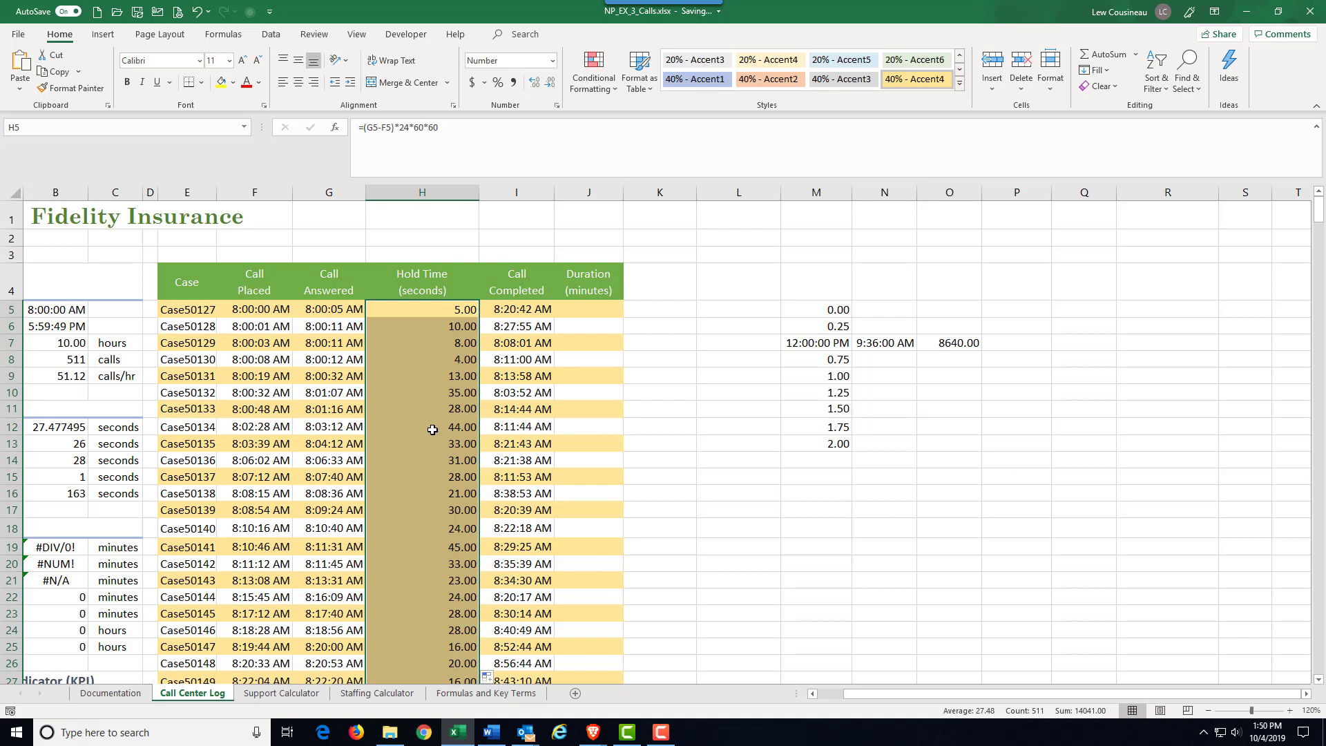
pyautogui.scroll(-4, 432, 430)
pyautogui.scroll(-3, 432, 430)
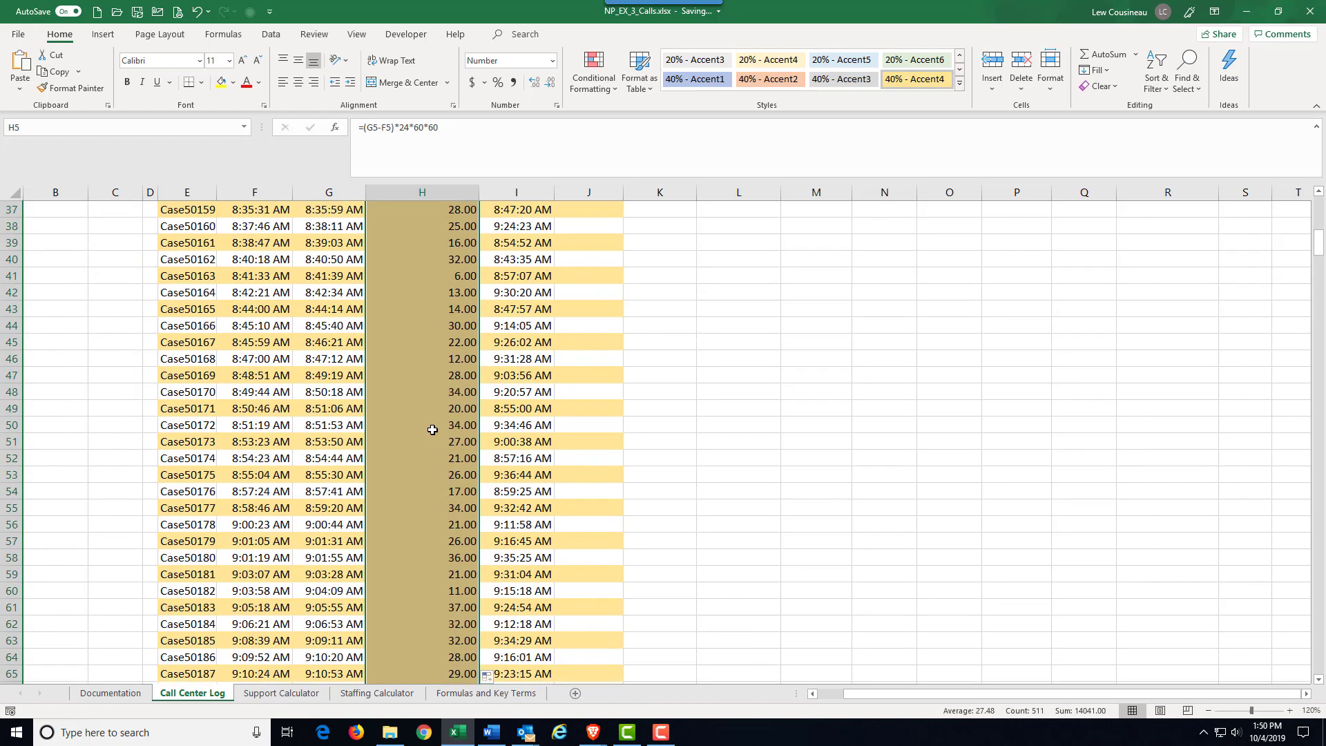
pyautogui.scroll(9, 432, 429)
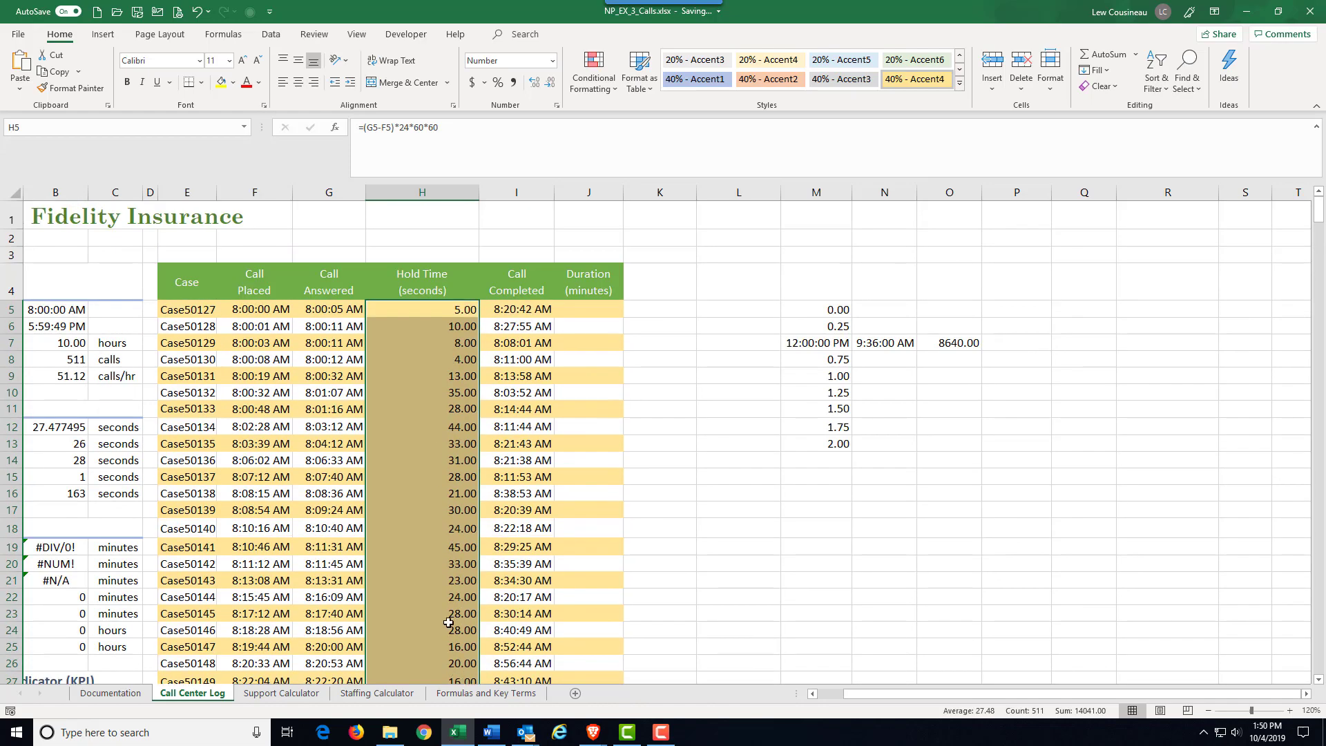
pyautogui.scroll(-4, 448, 622)
pyautogui.scroll(5, 449, 625)
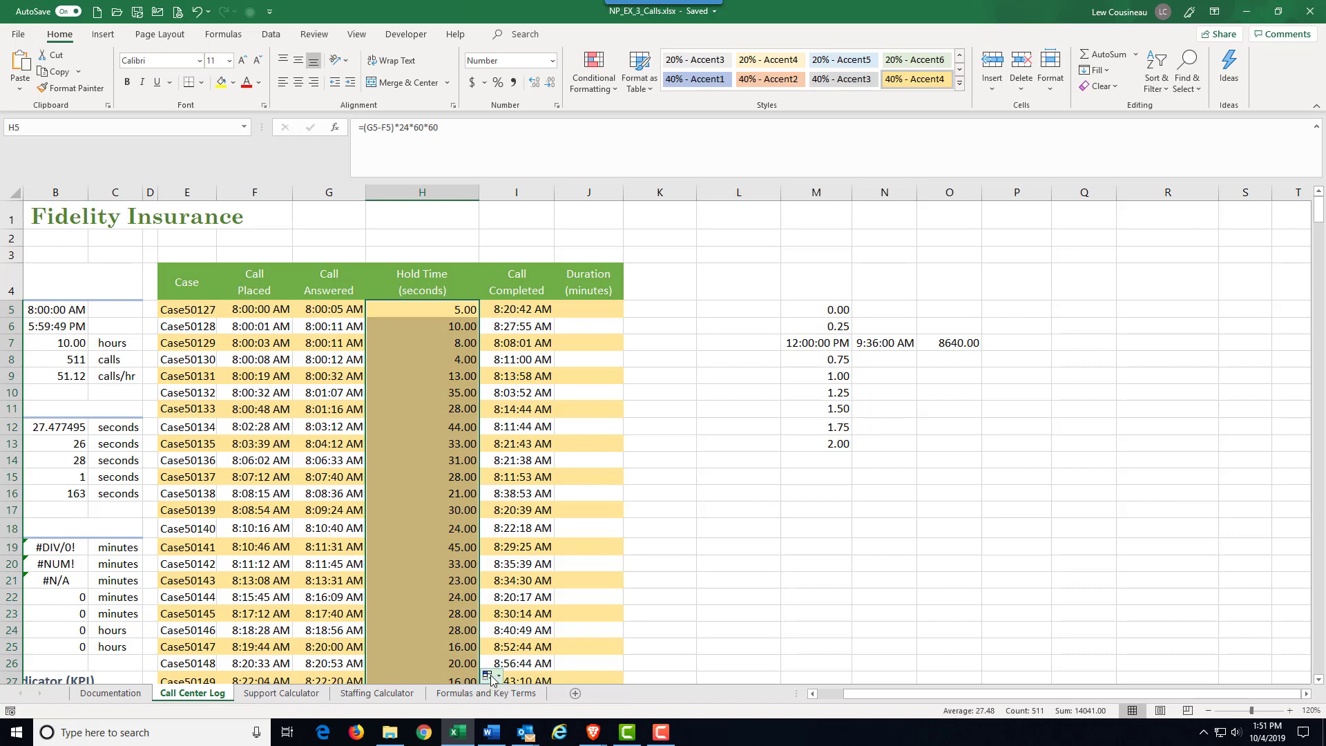
pyautogui.click(500, 680)
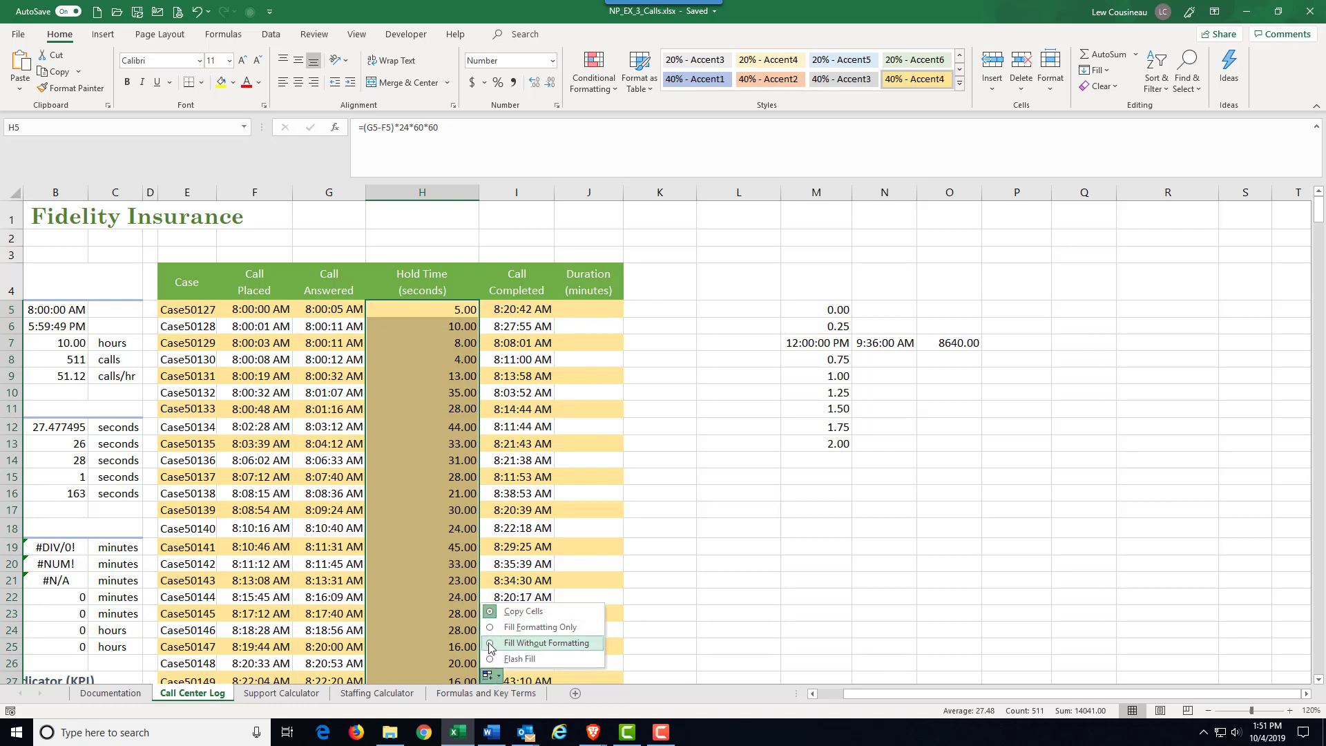
pyautogui.click(490, 644)
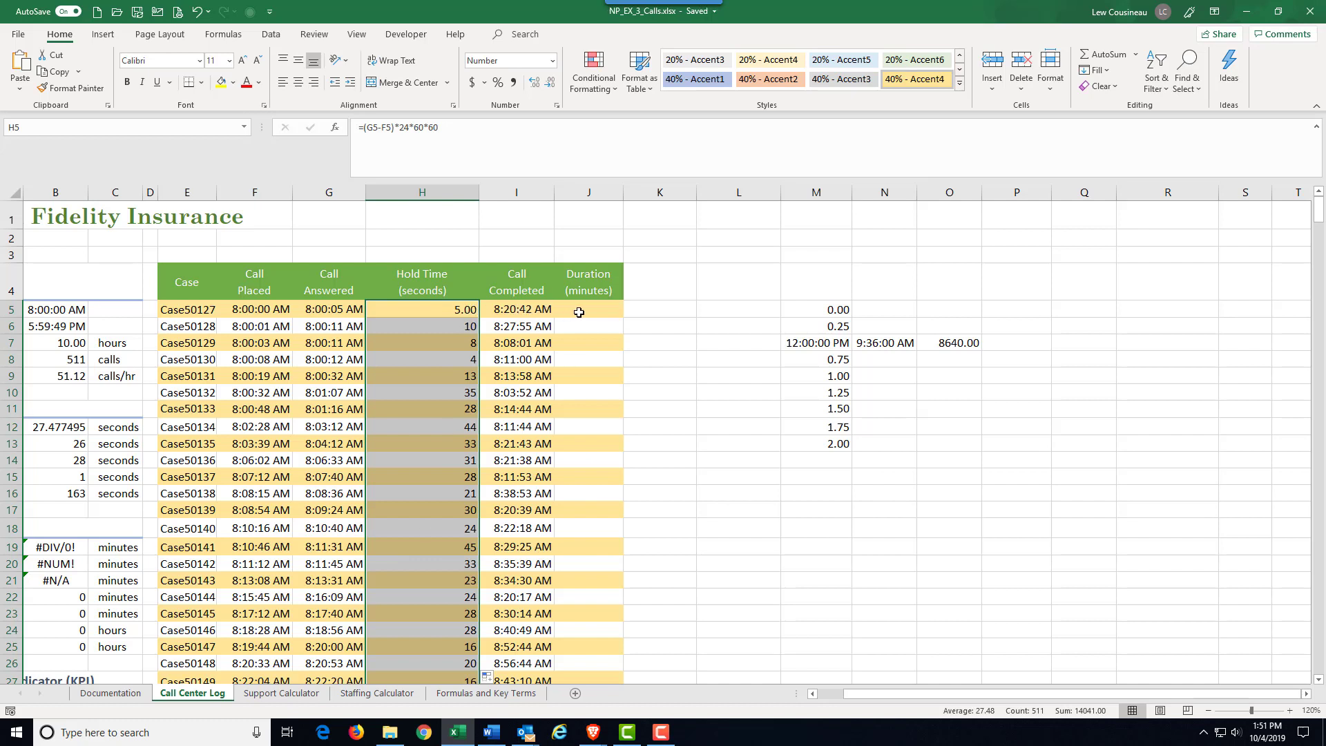
# Calculate the first call's duration in J5 by subtracting Call Placed from Call Completed with =I5-F5.
pyautogui.click(579, 313)
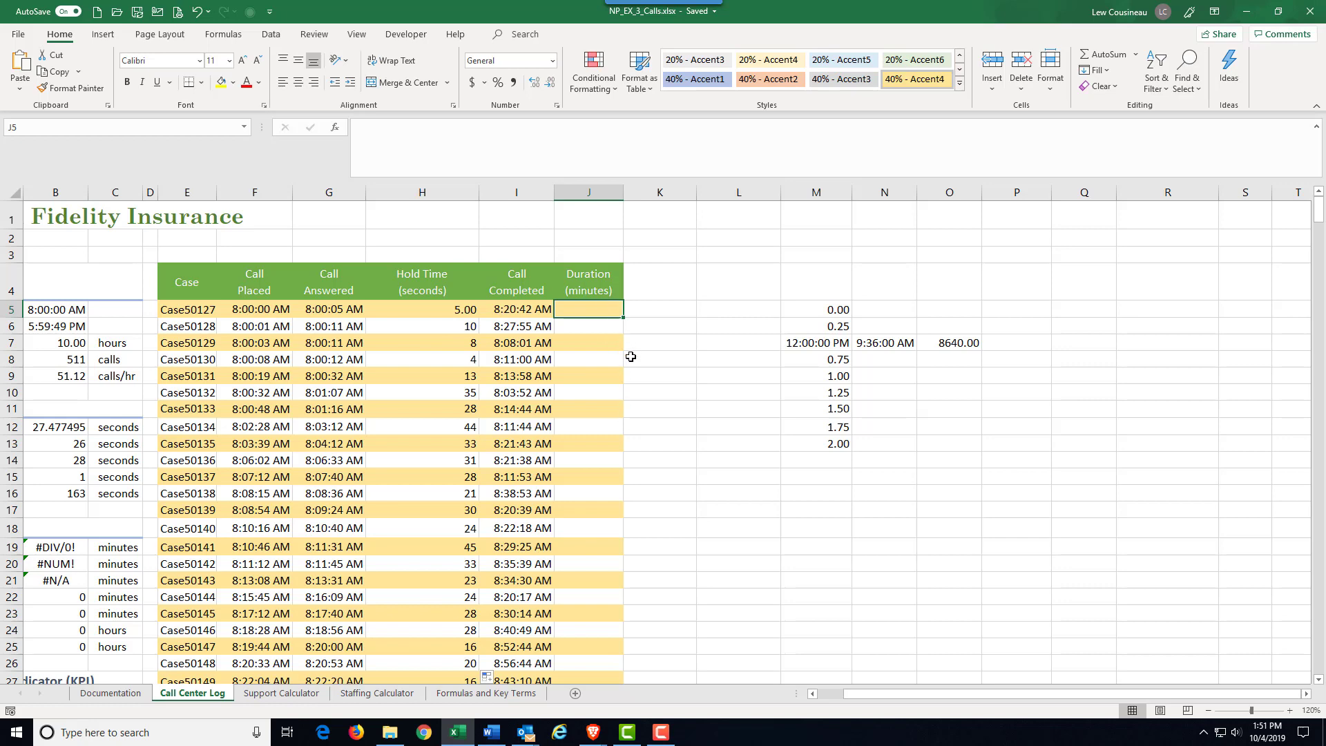
pyautogui.write('=')
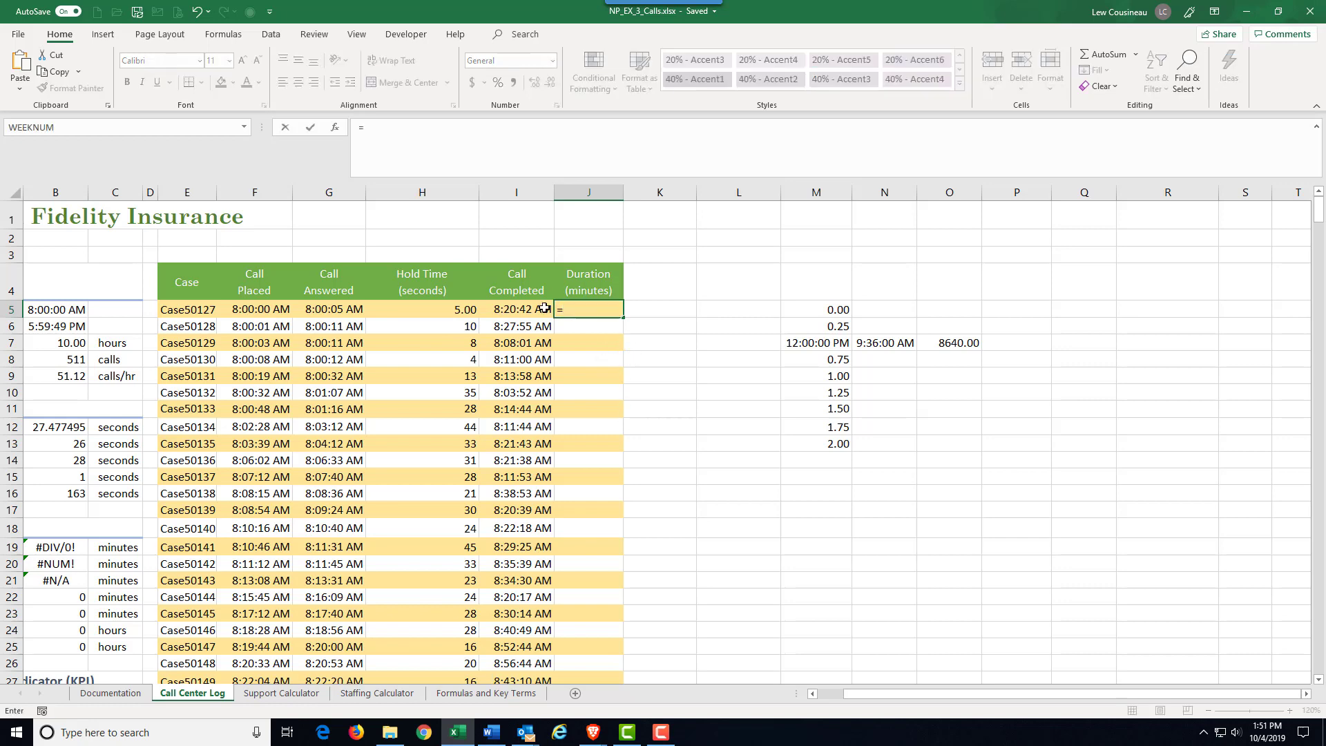
pyautogui.click(520, 310)
pyautogui.write('-')
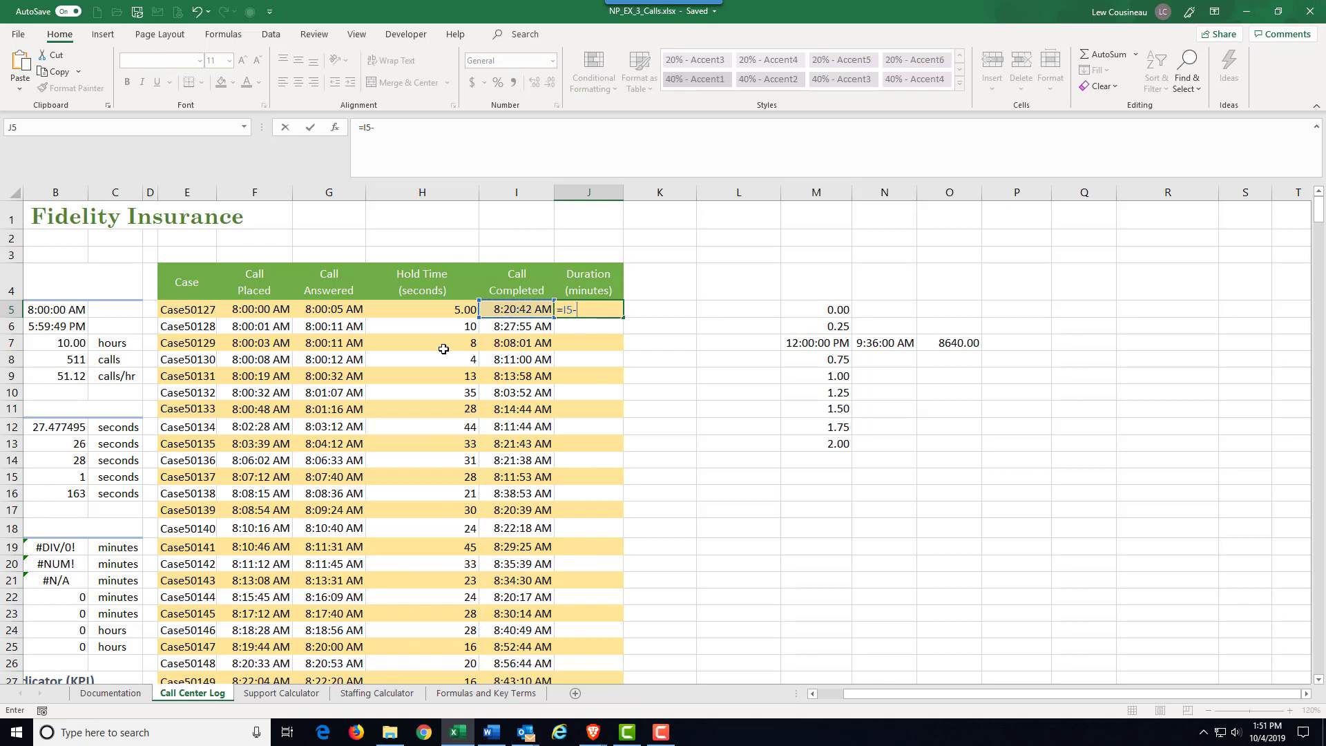
pyautogui.click(250, 308)
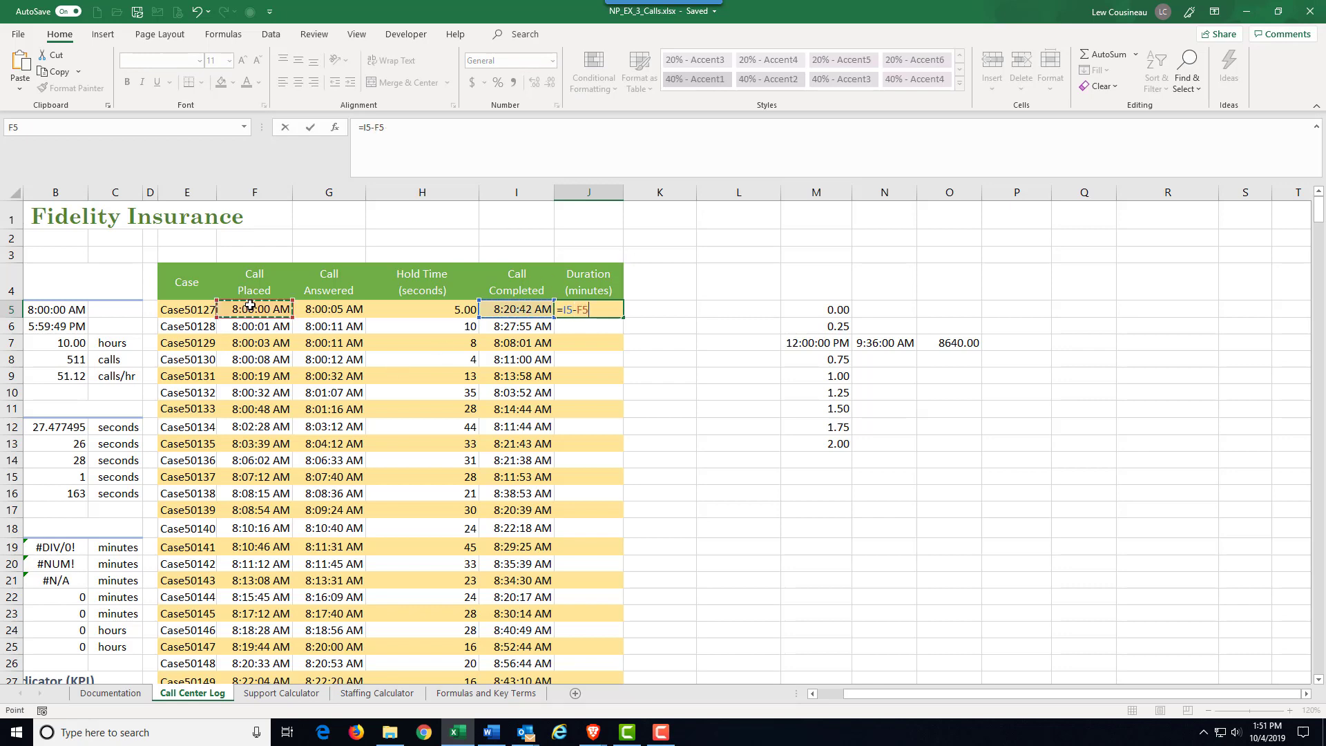
pyautogui.press('Return')
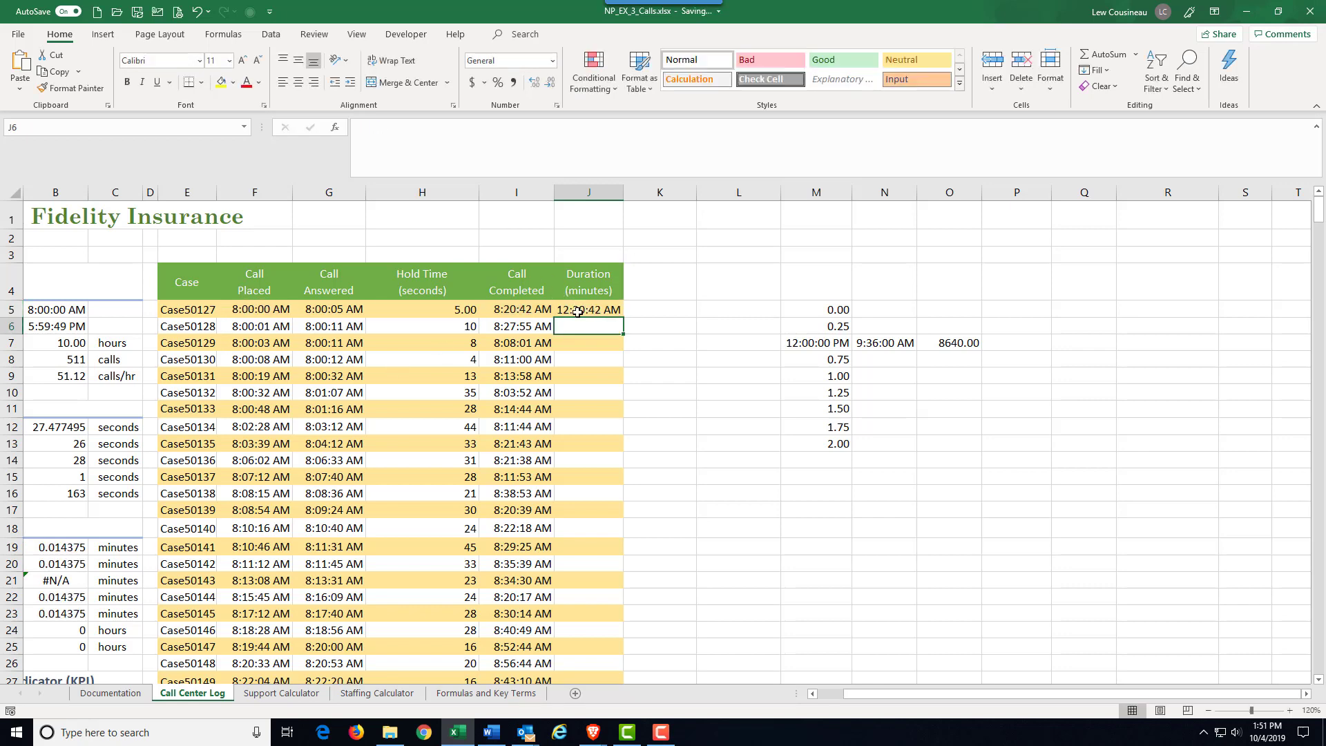
# Format the first call's duration in J5 as Number.
pyautogui.click(577, 311)
pyautogui.click(553, 61)
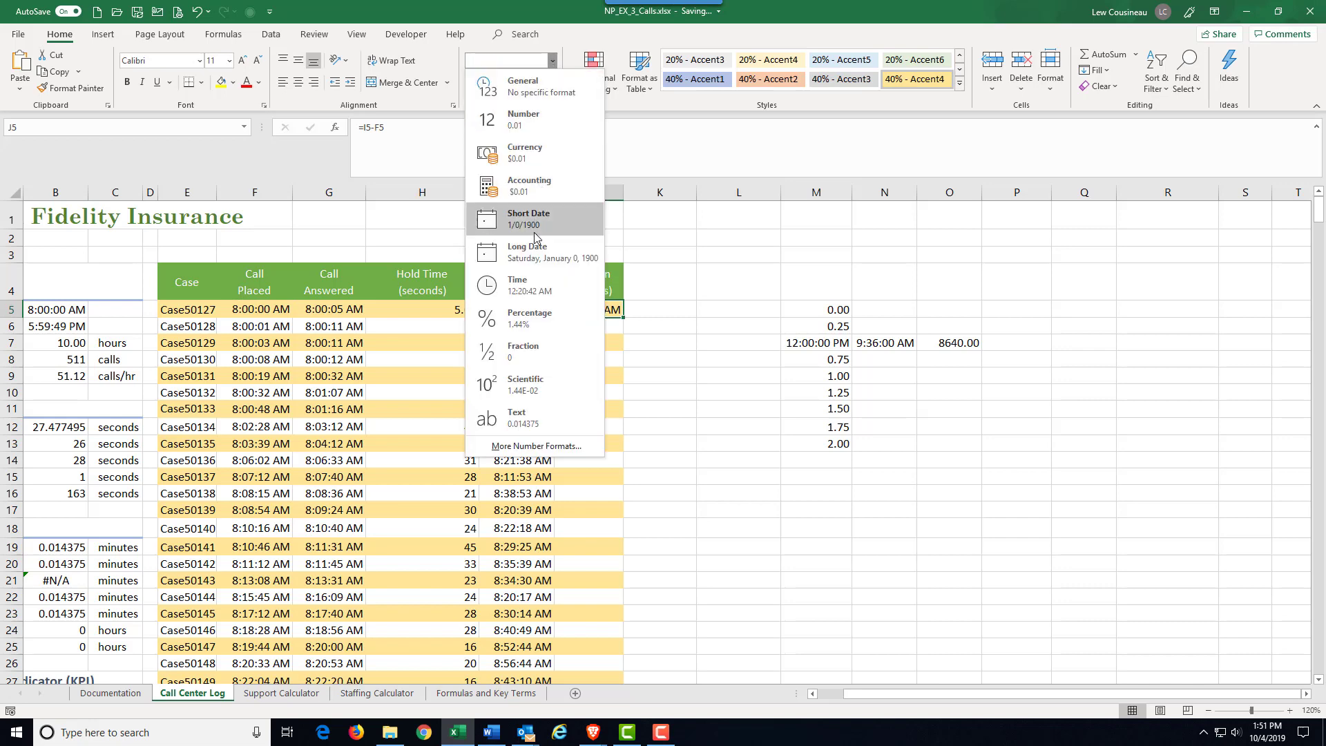
pyautogui.click(522, 118)
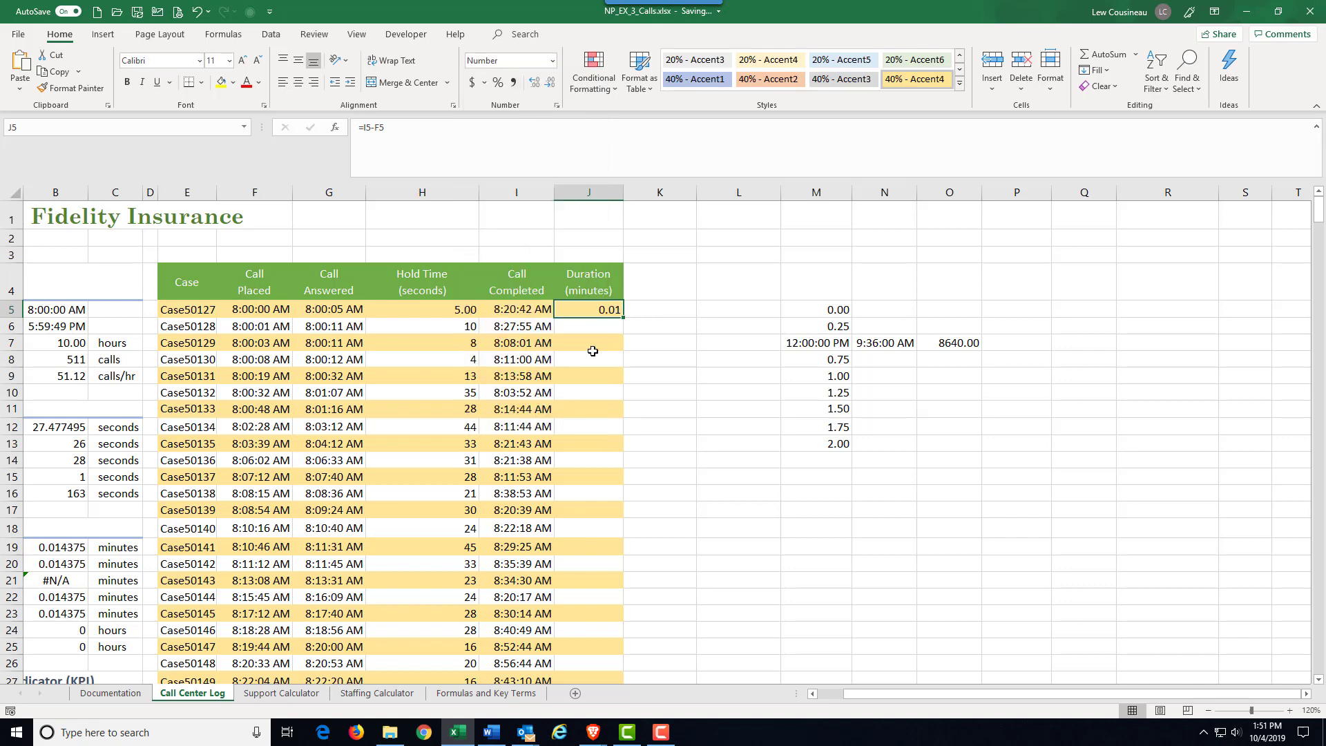
# Convert the duration in J5 to minutes by changing its formula to =(I5-F5)*24*60.
pyautogui.click(366, 129)
pyautogui.write('(')
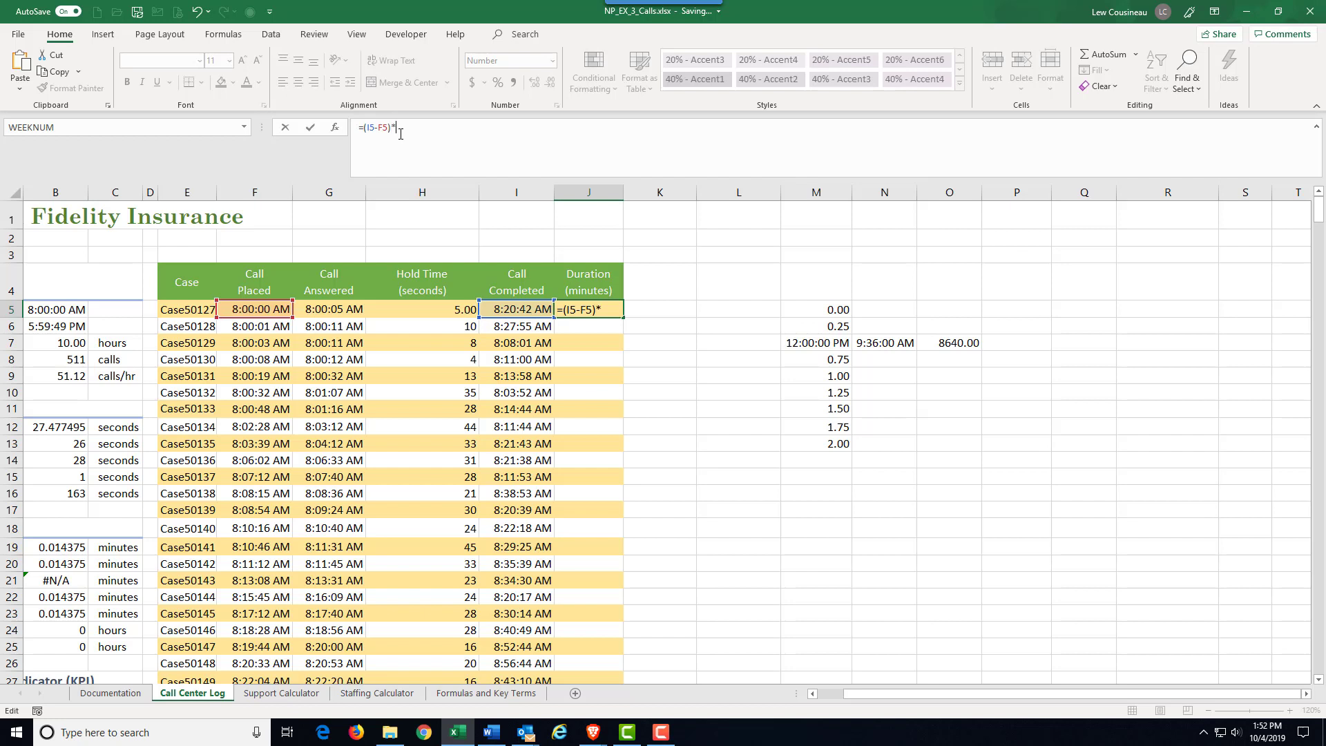
pyautogui.write('25')
pyautogui.press('BackSpace')
pyautogui.write('4*60')
pyautogui.press('Return')
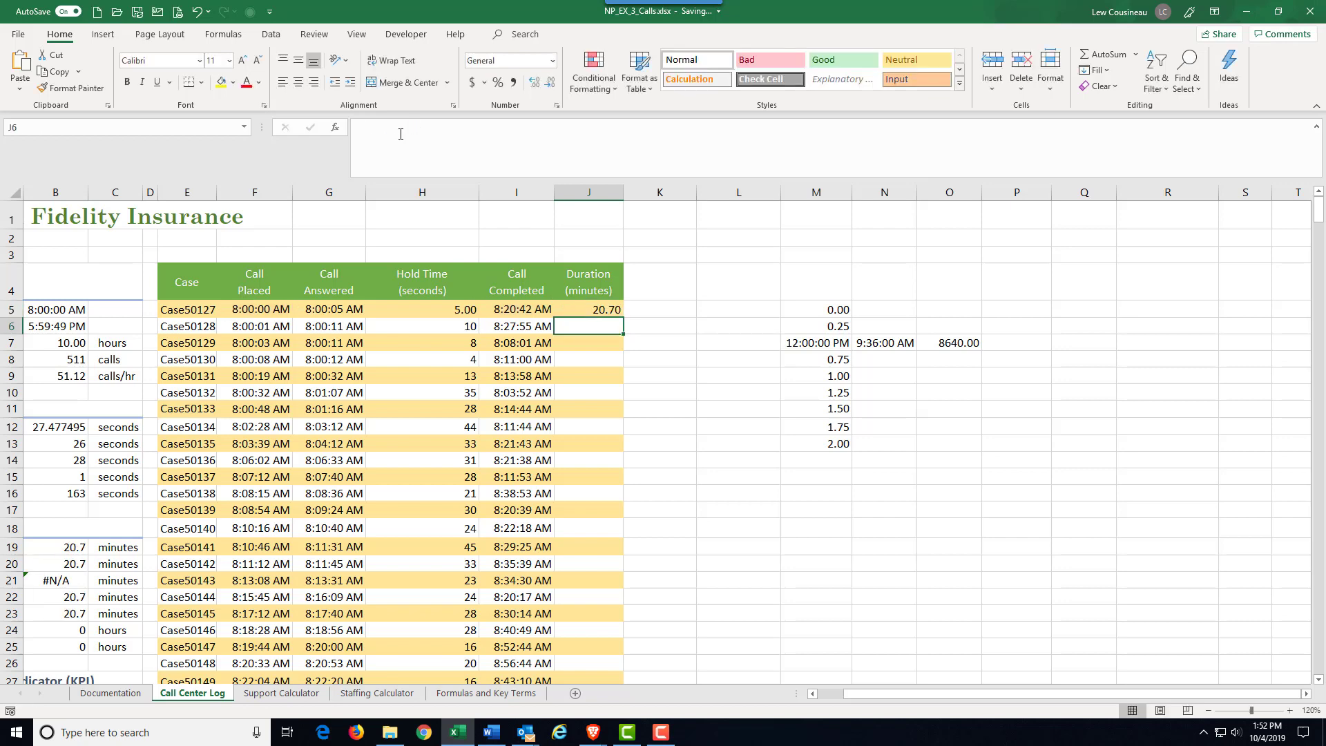
# Round the duration in J5 to whole minutes by changing its formula to =ROUND((I5-F5)*24*60,0).
pyautogui.click(602, 311)
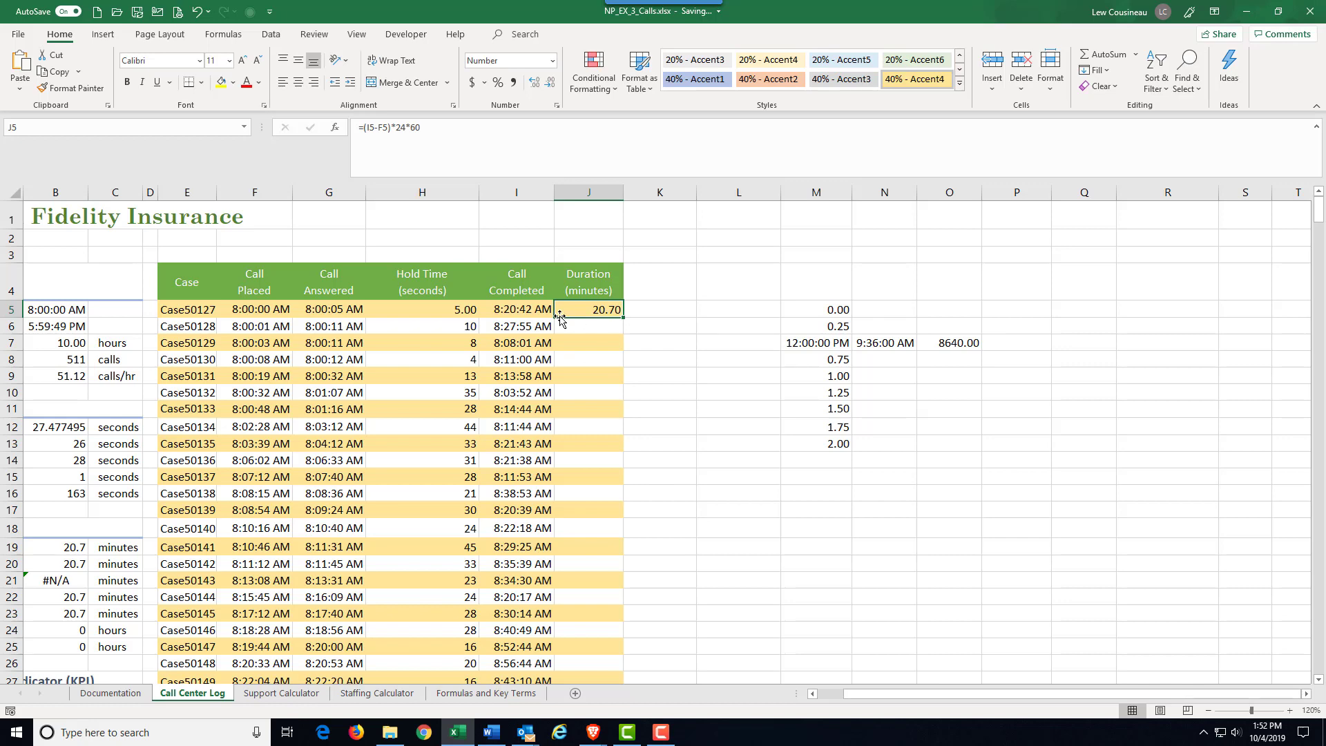
pyautogui.click(362, 127)
pyautogui.write('Rou')
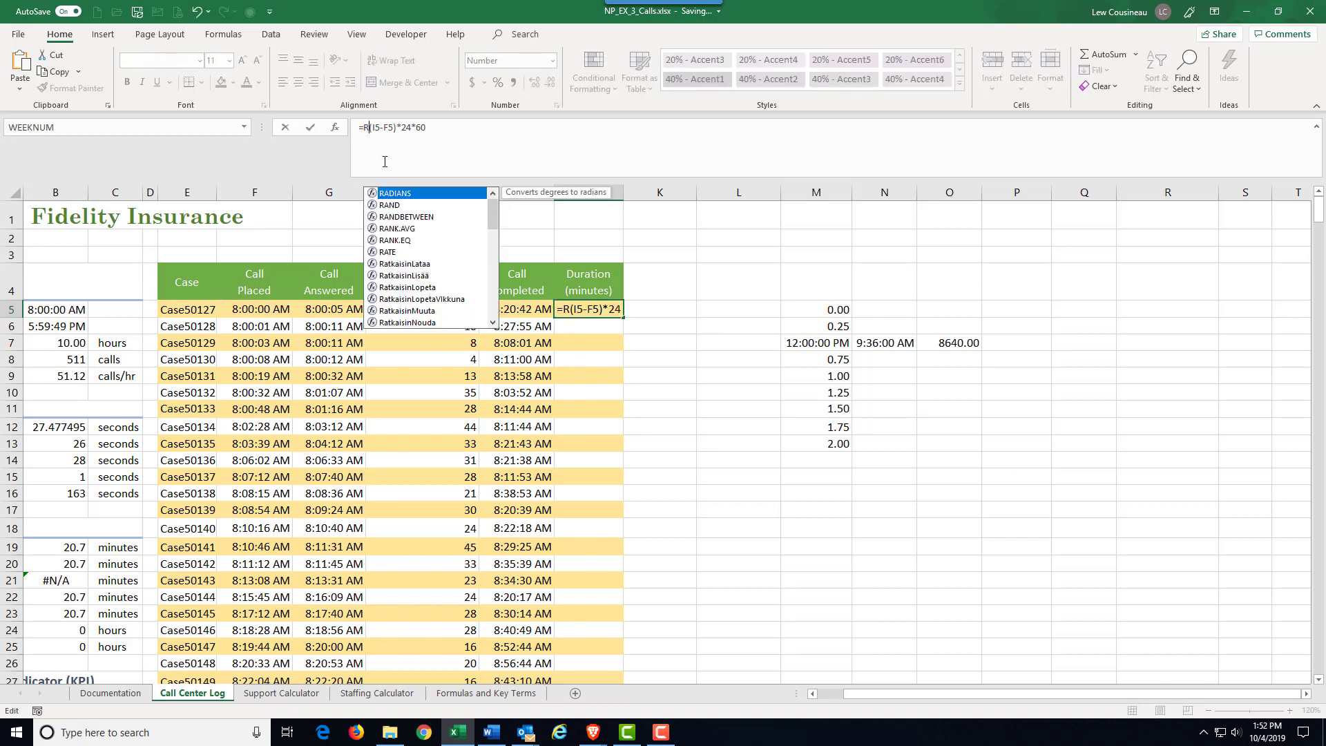
pyautogui.write('nd')
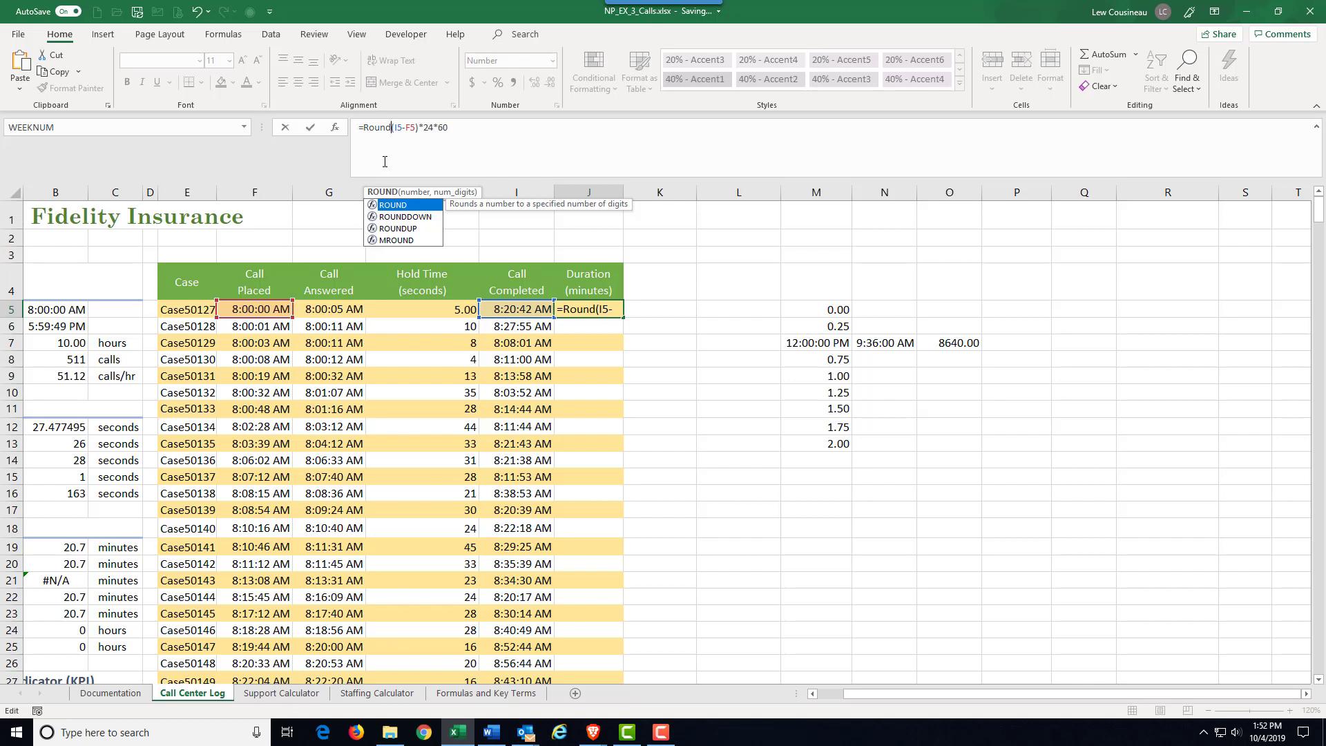
pyautogui.write('(')
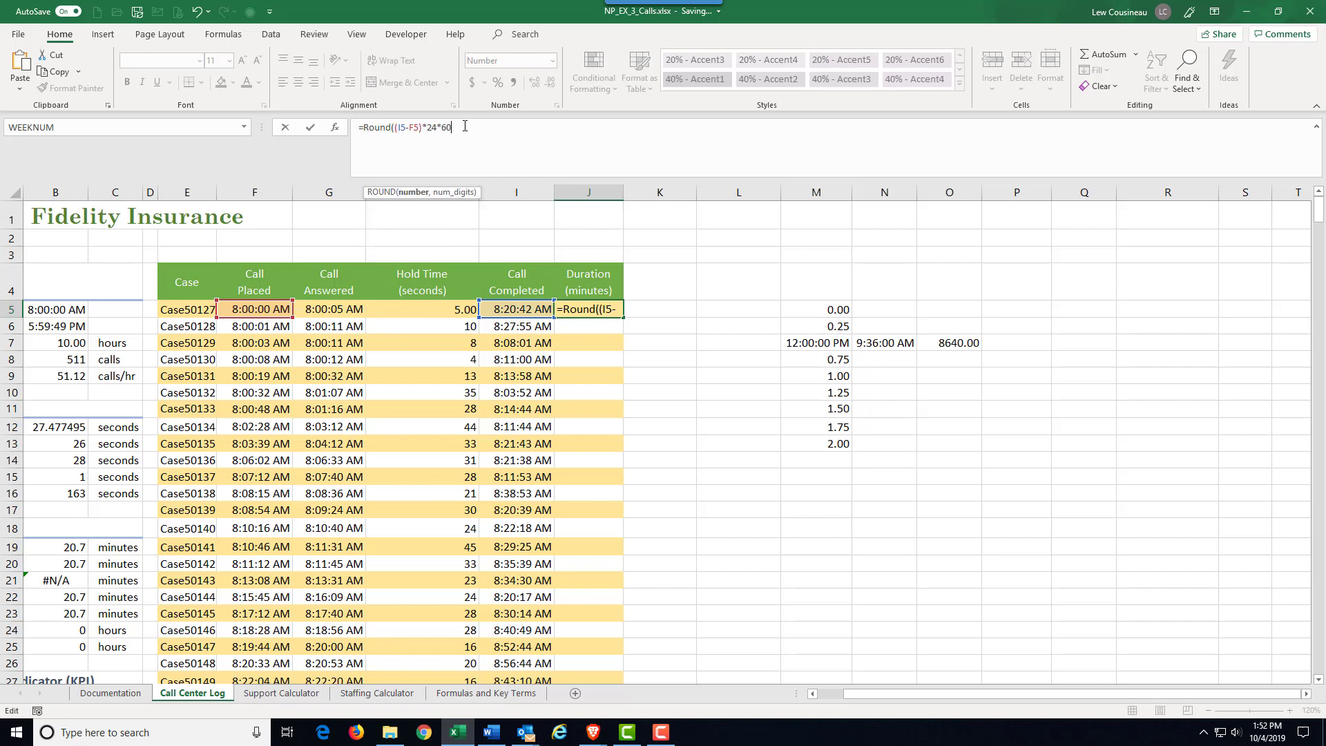
pyautogui.write(',0')
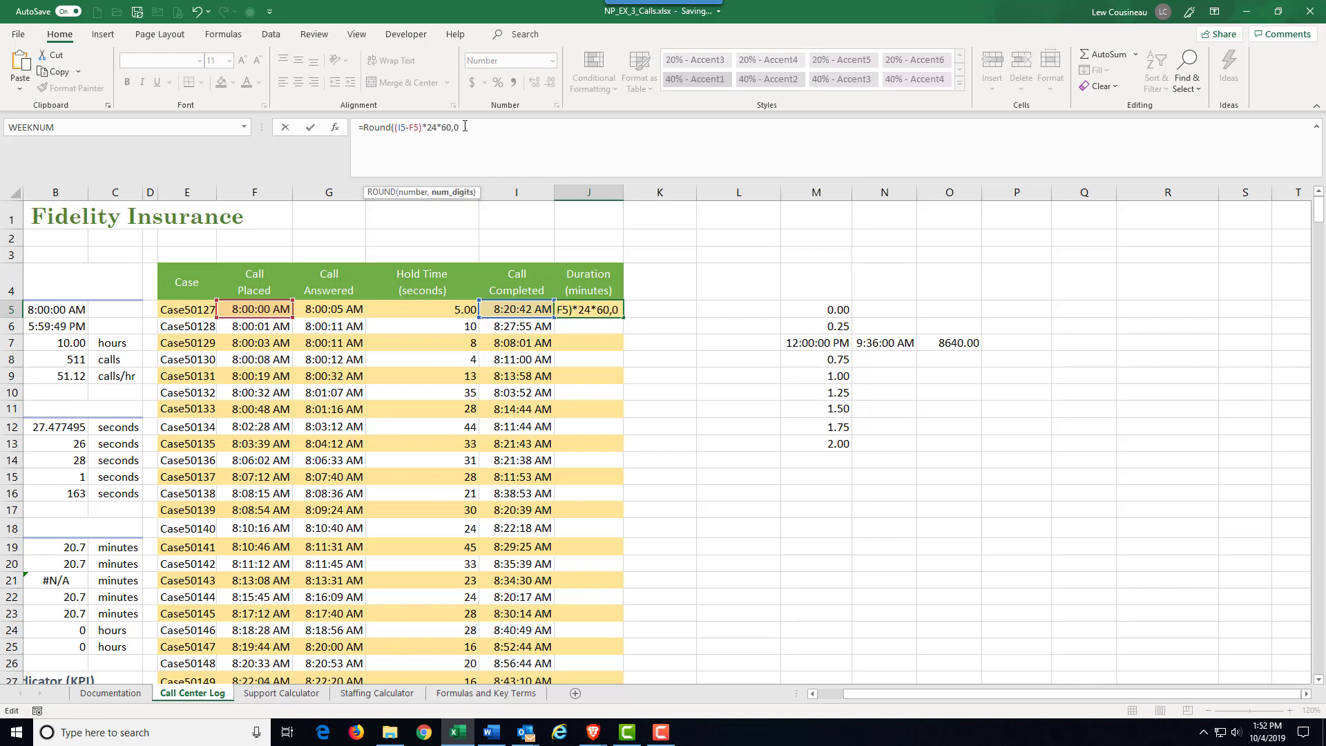
pyautogui.write(')')
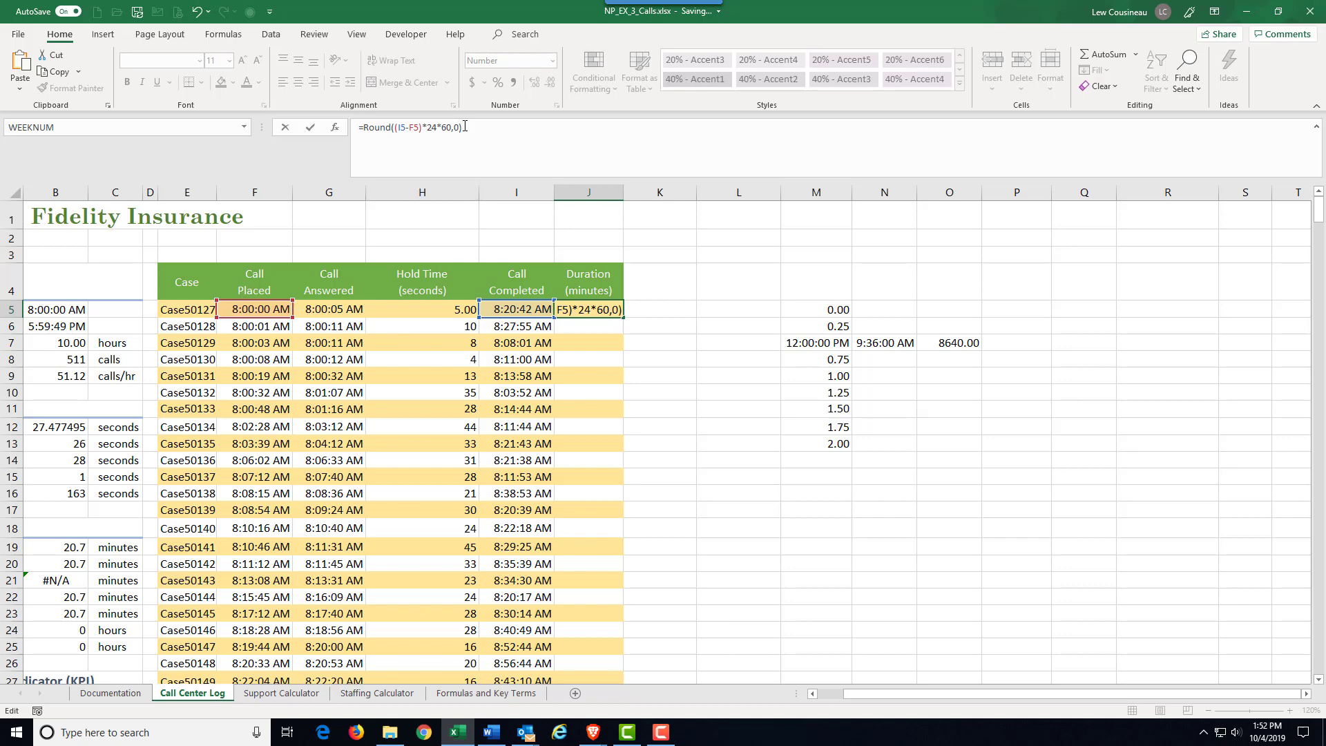
pyautogui.press('Return')
# Remove both decimal places from the display of the duration in J5.
pyautogui.click(601, 312)
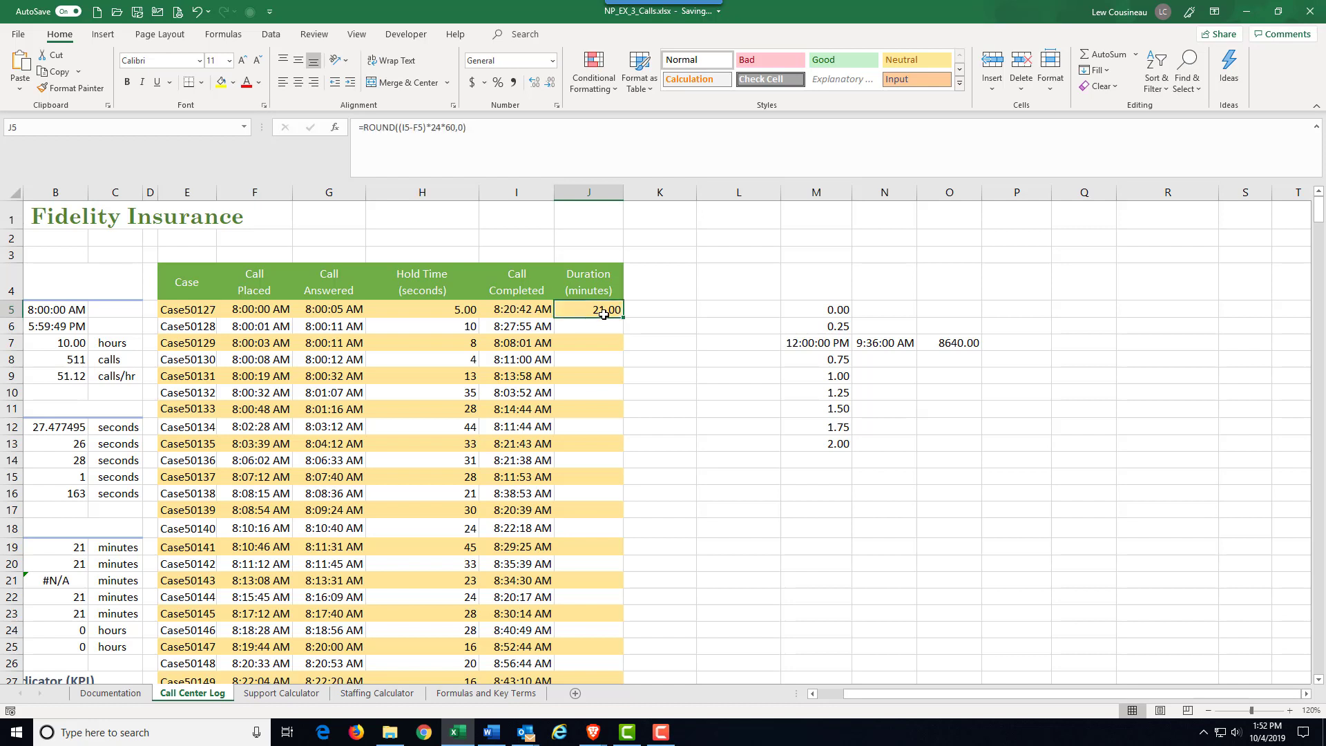
pyautogui.click(550, 83)
pyautogui.click(550, 82)
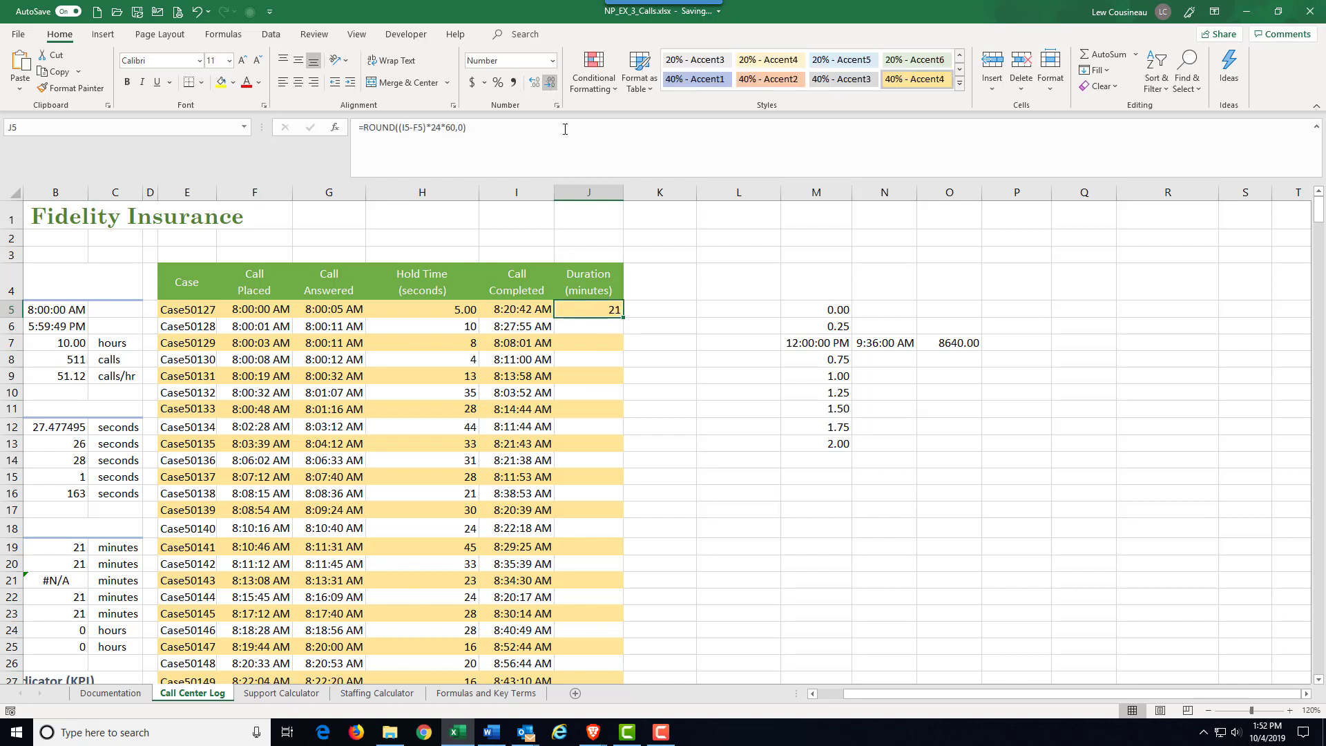
# Fill the J5 formula down the Duration column for all calls, using Fill Without Formatting.
pyautogui.doubleClick(622, 318)
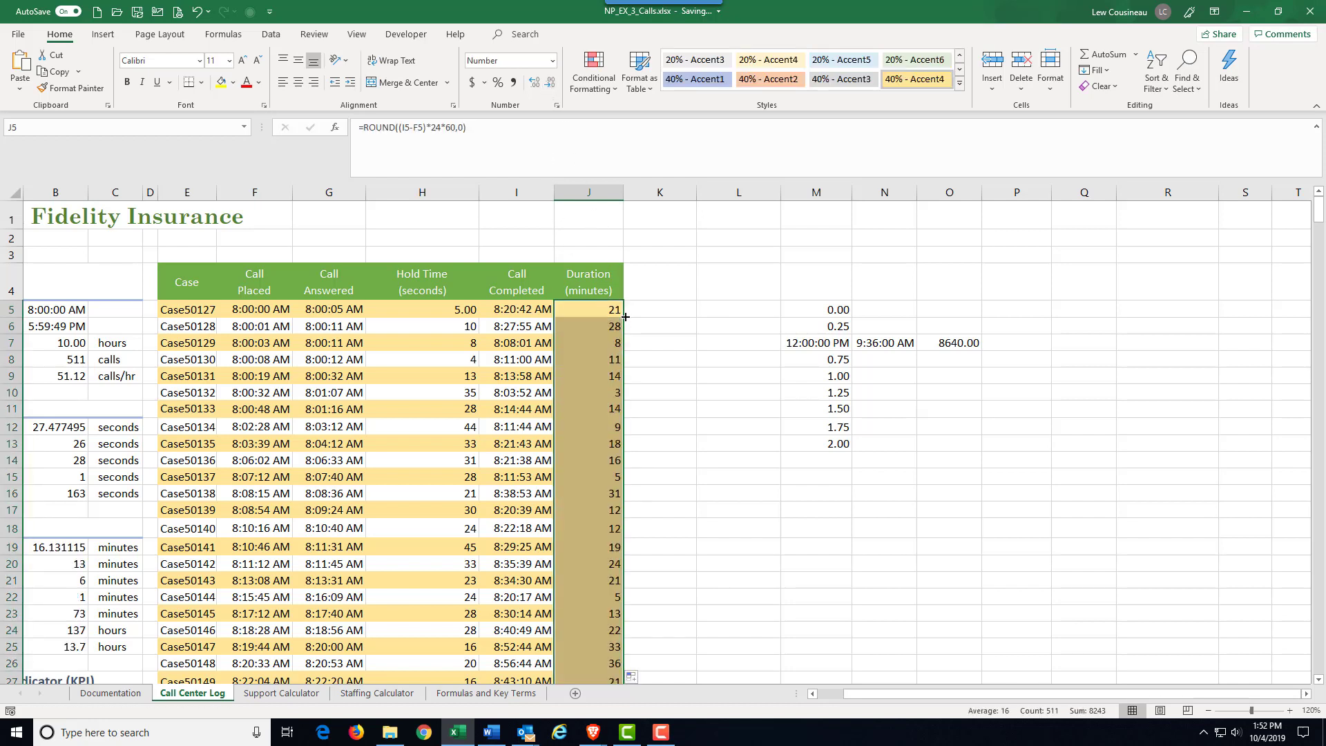
pyautogui.click(644, 678)
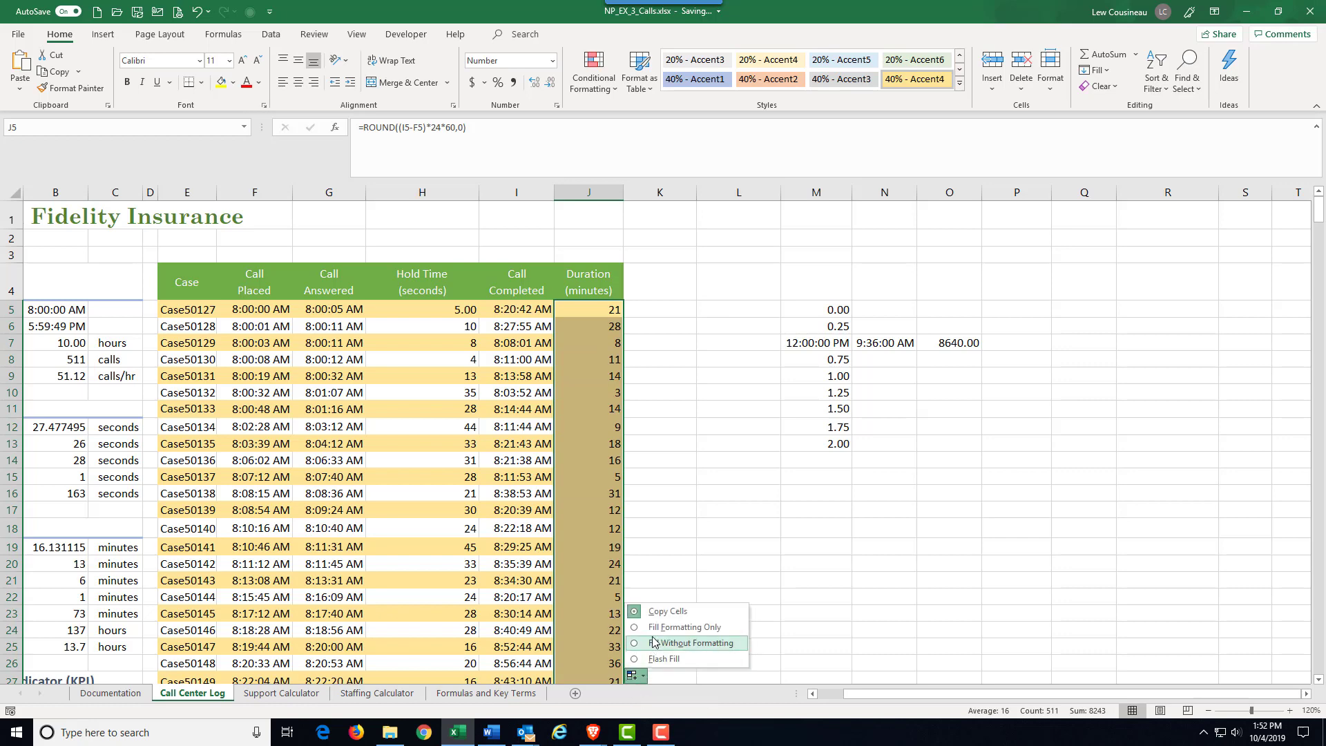
pyautogui.click(654, 643)
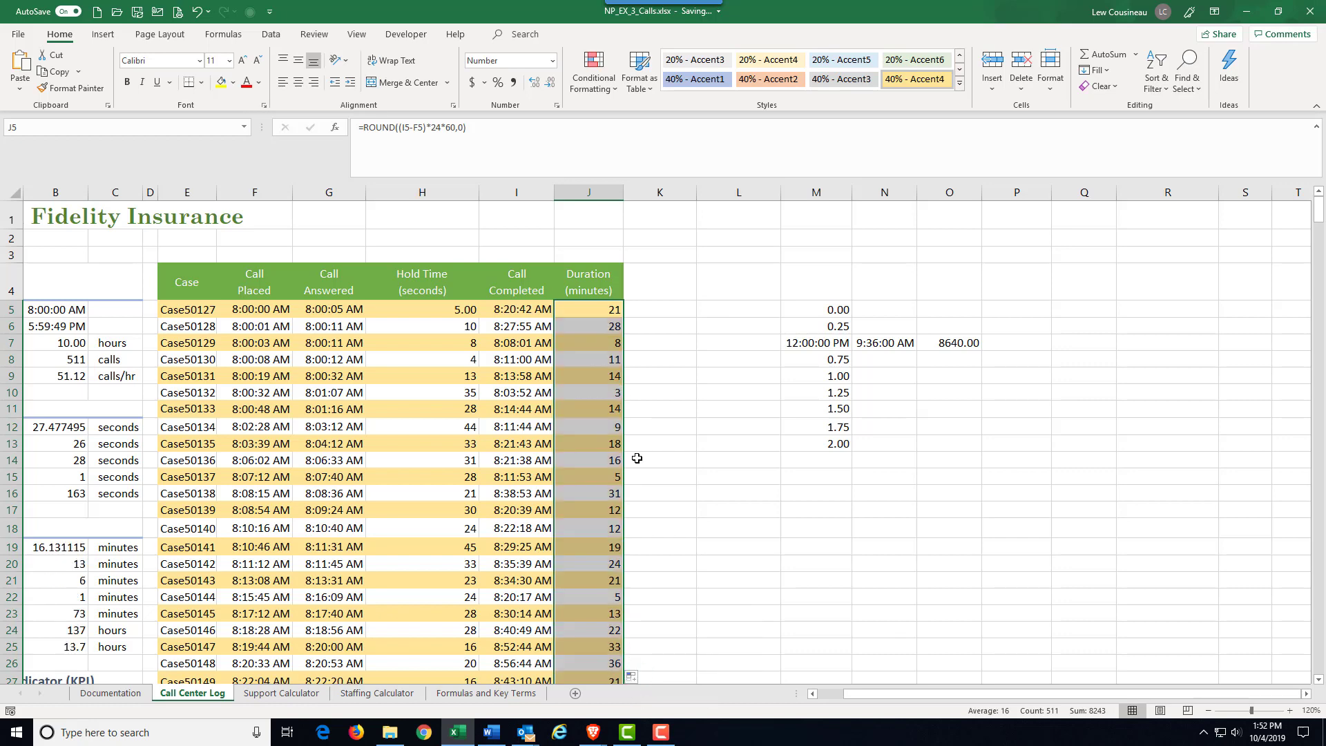